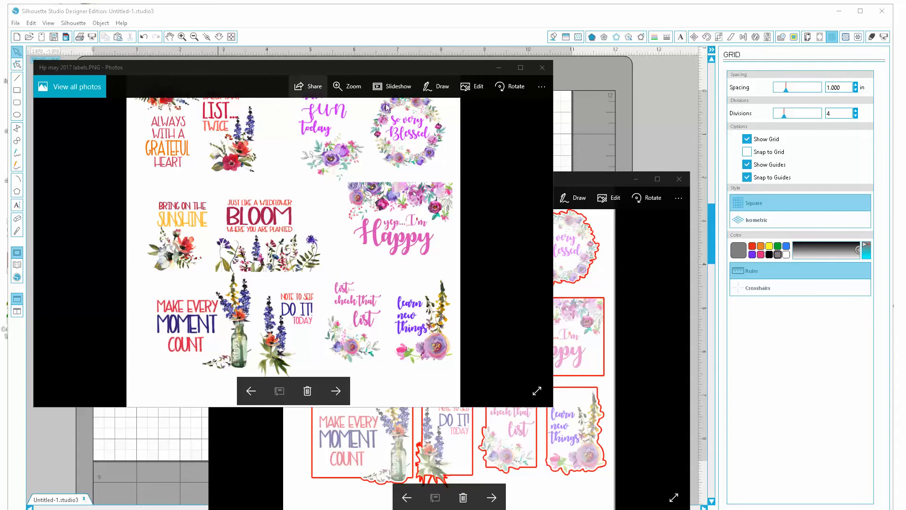
Examine the plain and cut-marked May 2017 label images and the Watercolor Floral Graphic Bundle page, minimizing each window
{"action": "left_click", "coordinate": [599, 180]}
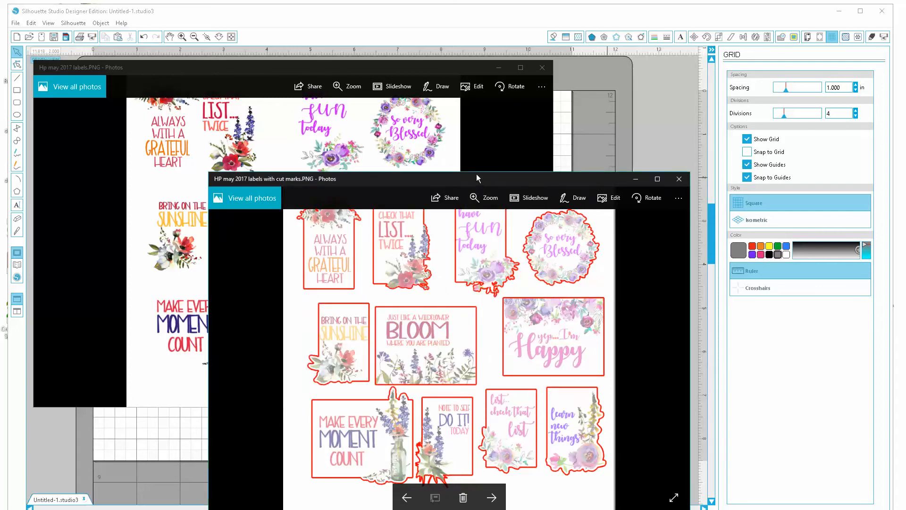
{"action": "left_click_drag", "start_coordinate": [477, 174], "coordinate": [425, 92]}
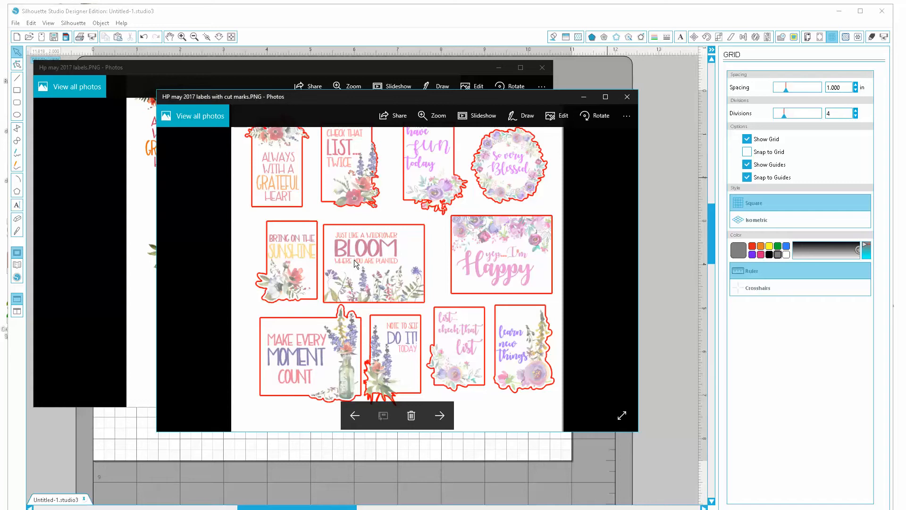
{"action": "left_click", "coordinate": [584, 100]}
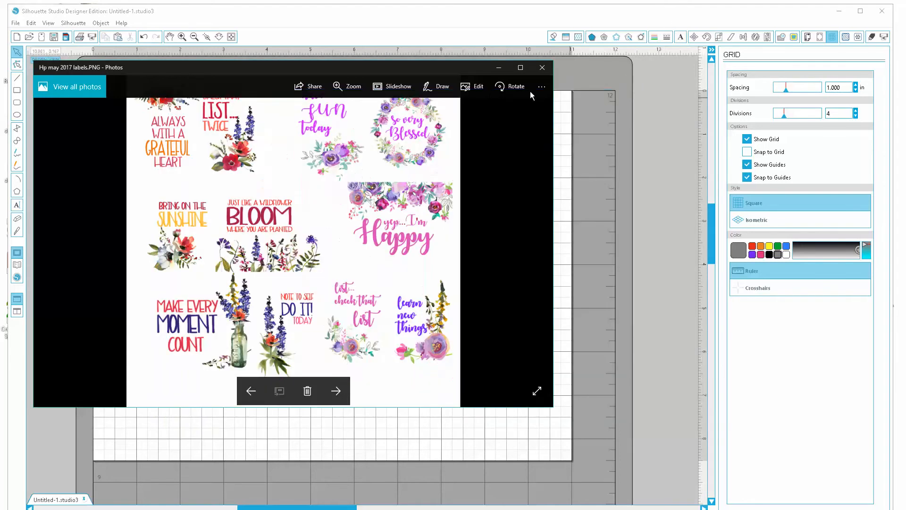
{"action": "left_click", "coordinate": [499, 69]}
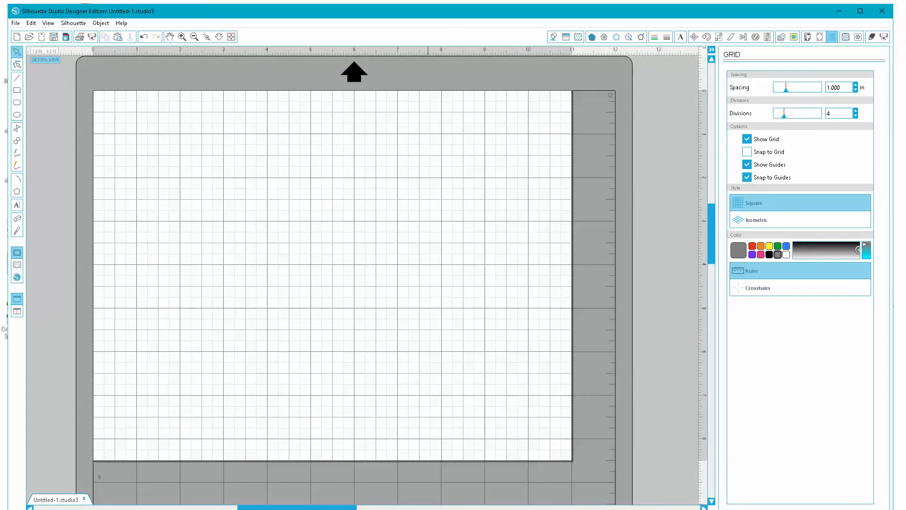
{"action": "left_click", "coordinate": [410, 491]}
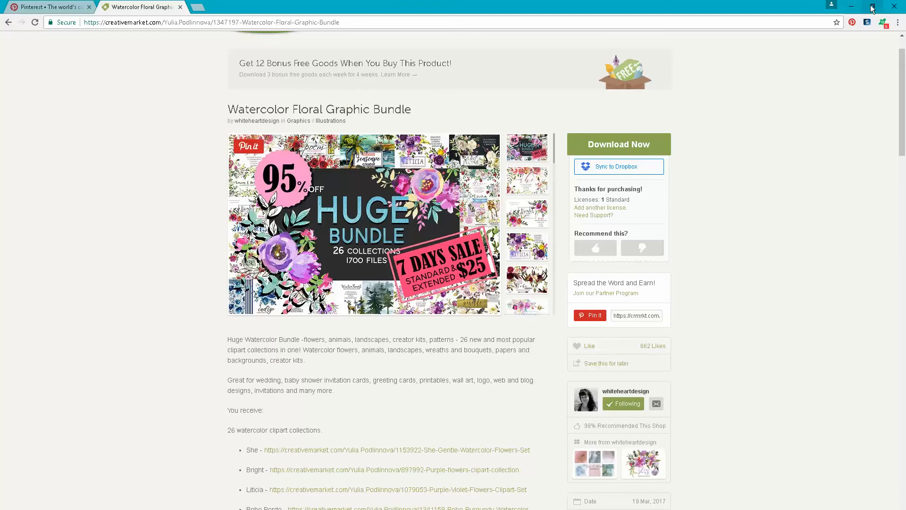
{"action": "left_click", "coordinate": [856, 11]}
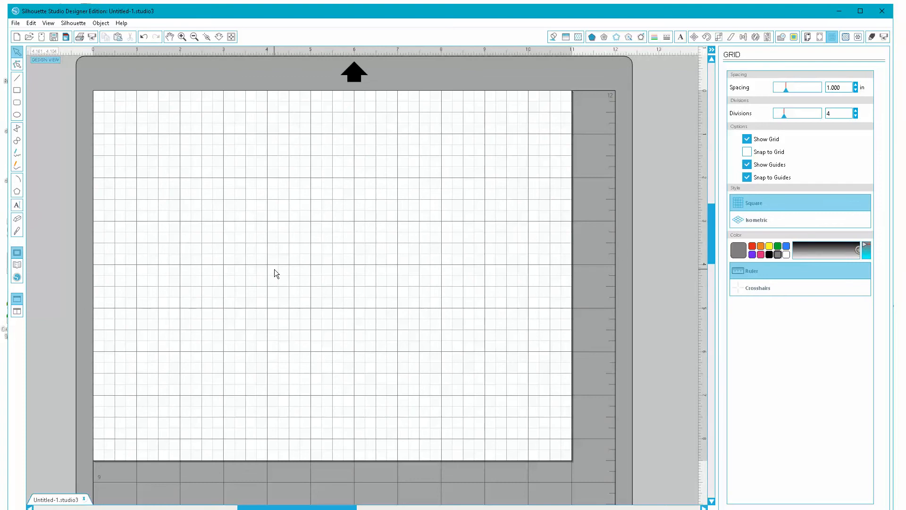
Turn on Type 1 registration marks for the page
{"action": "scroll", "coordinate": [276, 272], "scroll_direction": "down", "scroll_amount": 1}
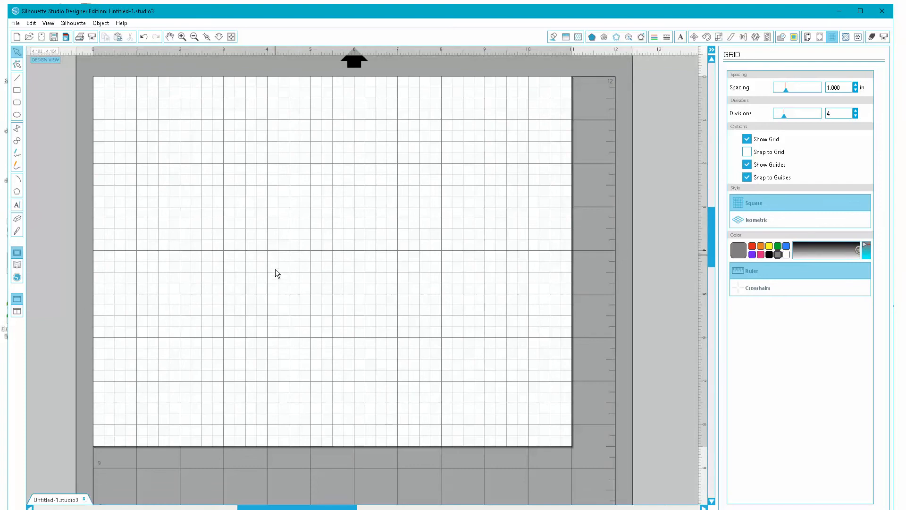
{"action": "left_click", "coordinate": [197, 38]}
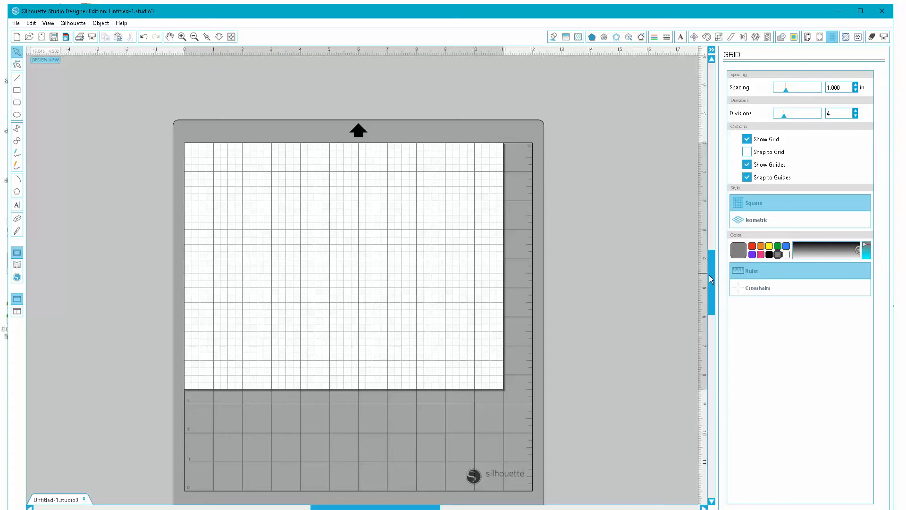
{"action": "left_click_drag", "start_coordinate": [709, 275], "coordinate": [710, 283]}
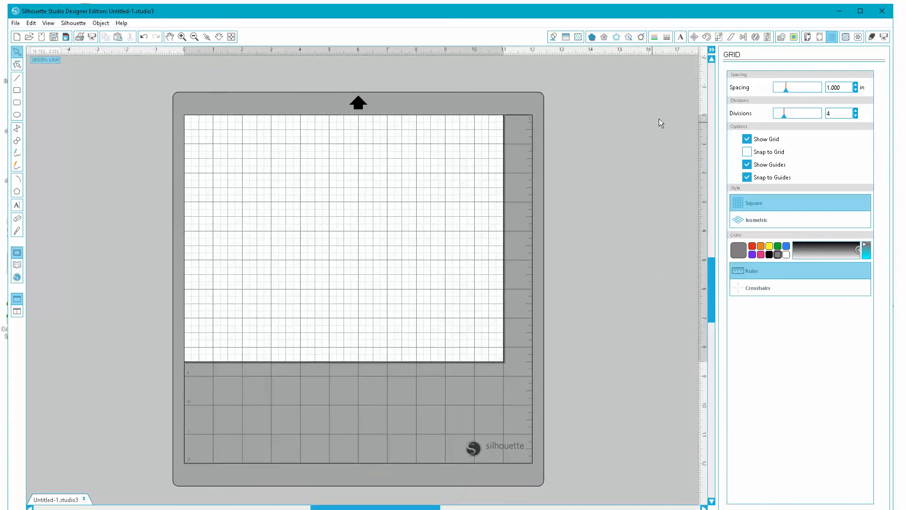
{"action": "left_click", "coordinate": [807, 37]}
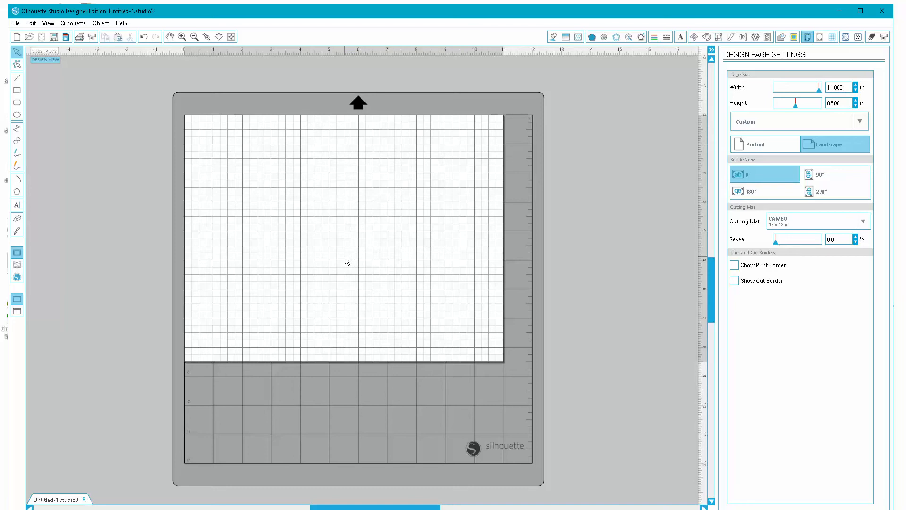
{"action": "left_click", "coordinate": [820, 37]}
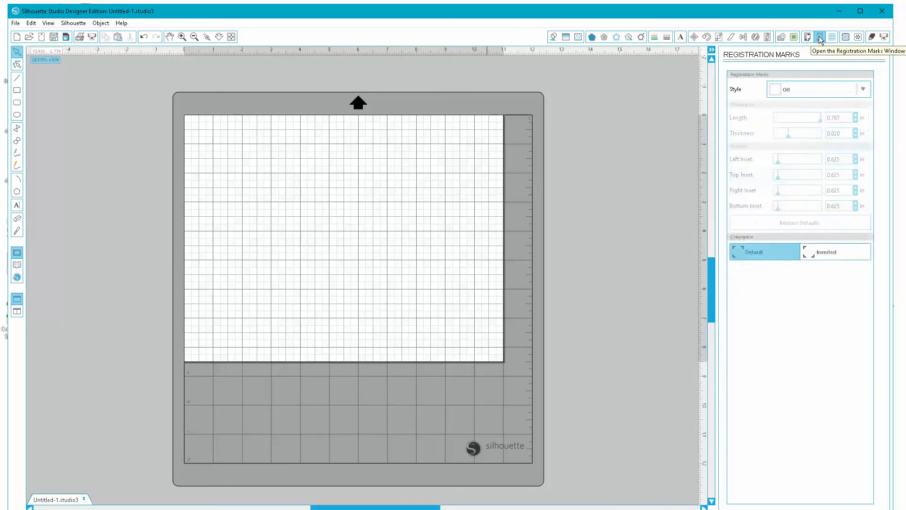
{"action": "left_click", "coordinate": [778, 89]}
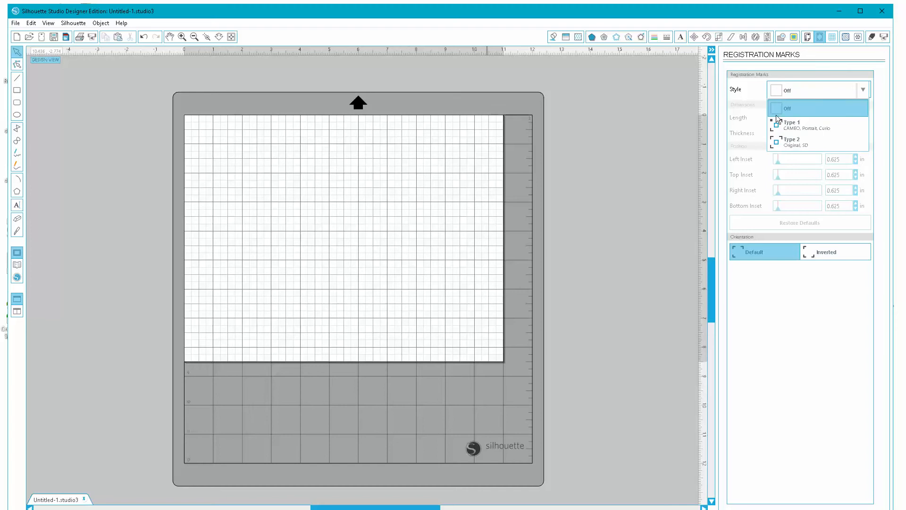
{"action": "left_click", "coordinate": [791, 125]}
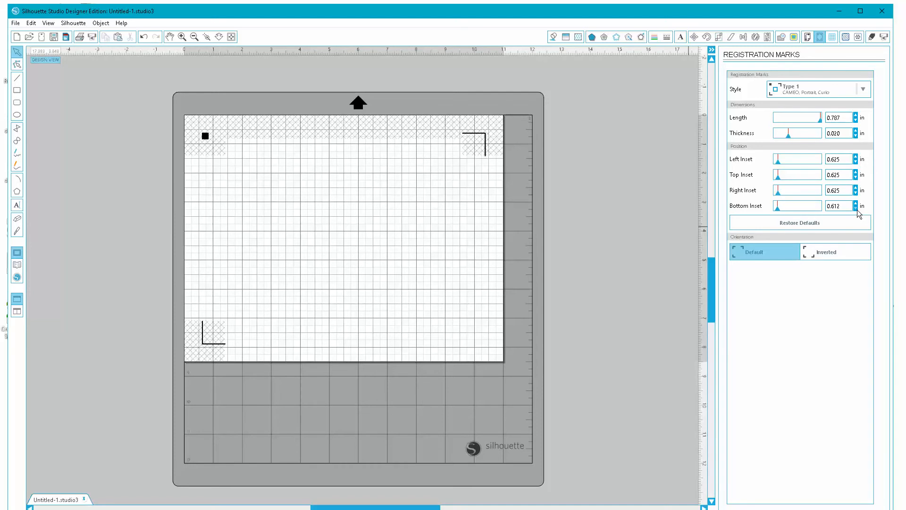
Reduce the registration marks' bottom and right insets to 0.394 in and the left inset to 0.558 in
{"action": "left_click_drag", "start_coordinate": [857, 209], "coordinate": [857, 209]}
{"action": "left_click_drag", "start_coordinate": [856, 194], "coordinate": [856, 194]}
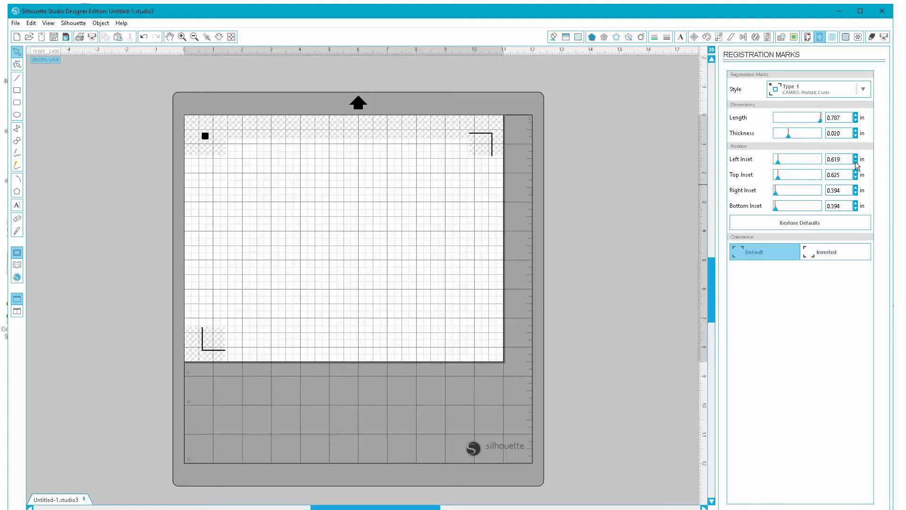
{"action": "left_click_drag", "start_coordinate": [856, 163], "coordinate": [857, 162]}
Draw a rectangle about 1.5 in wide and 2.44 in high beside the upper-left registration mark
{"action": "left_click", "coordinate": [16, 92]}
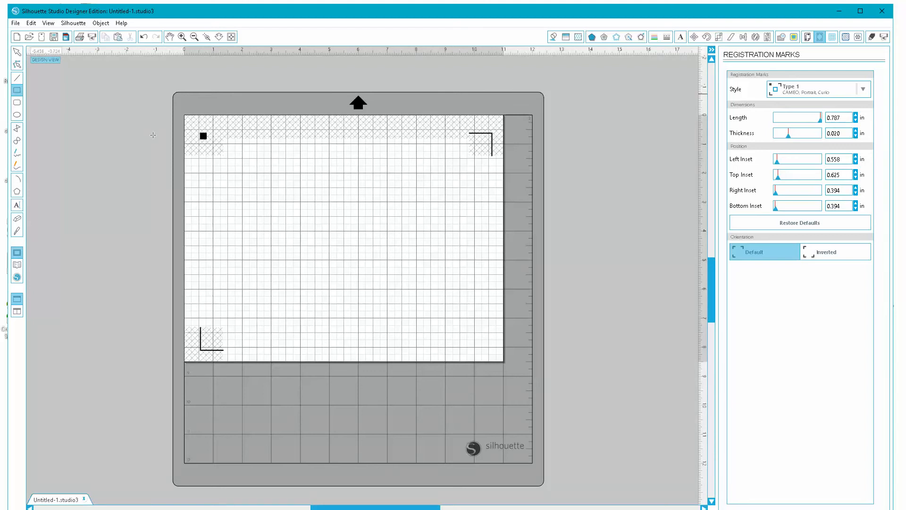
{"action": "left_click_drag", "start_coordinate": [212, 144], "coordinate": [256, 215]}
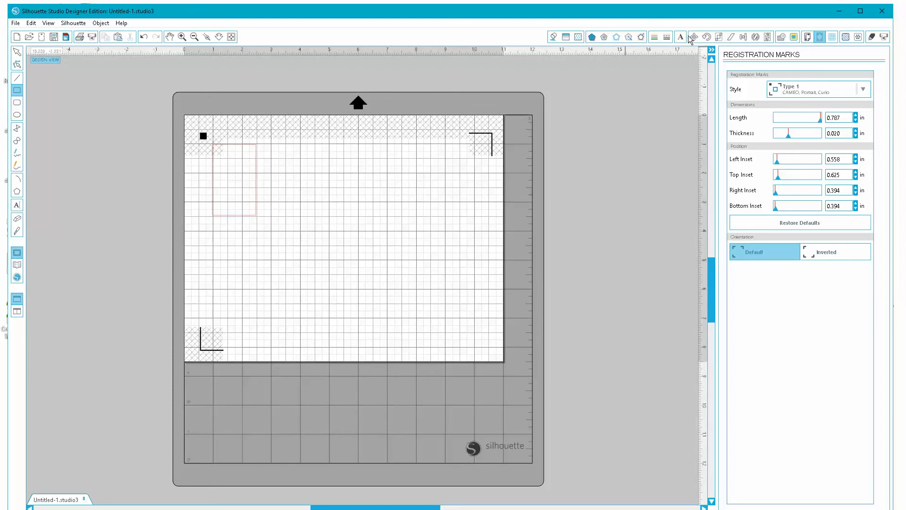
Try to set the new rectangle's scale dimensions to 1.82 in wide and 2.82 in high
{"action": "left_click", "coordinate": [719, 38]}
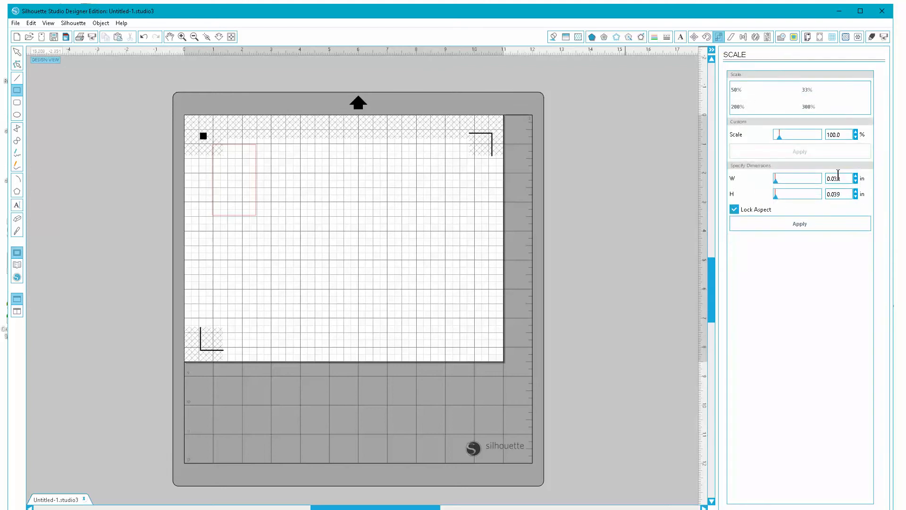
{"action": "left_click_drag", "start_coordinate": [840, 179], "coordinate": [821, 179]}
{"action": "type", "text": "1.82"}
{"action": "key", "text": "Tab"}
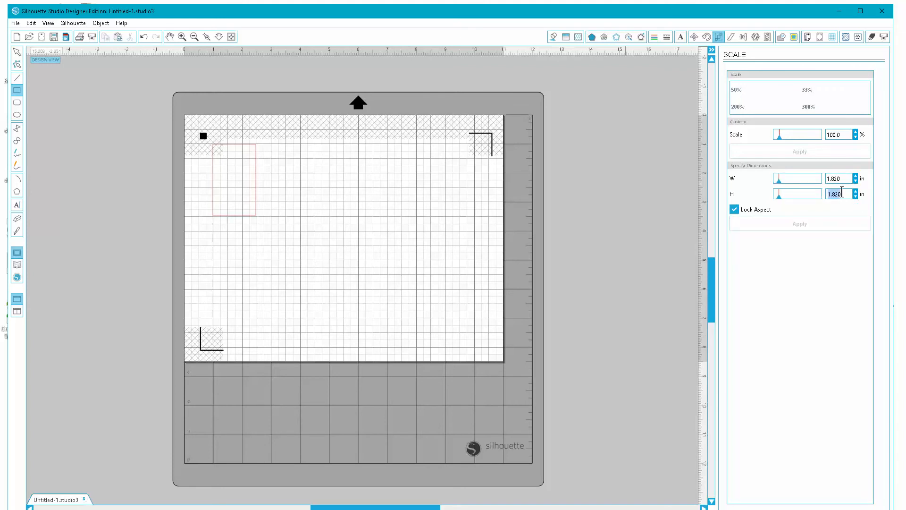
{"action": "type", "text": "2.82"}
{"action": "left_click", "coordinate": [840, 180]}
{"action": "left_click", "coordinate": [17, 52]}
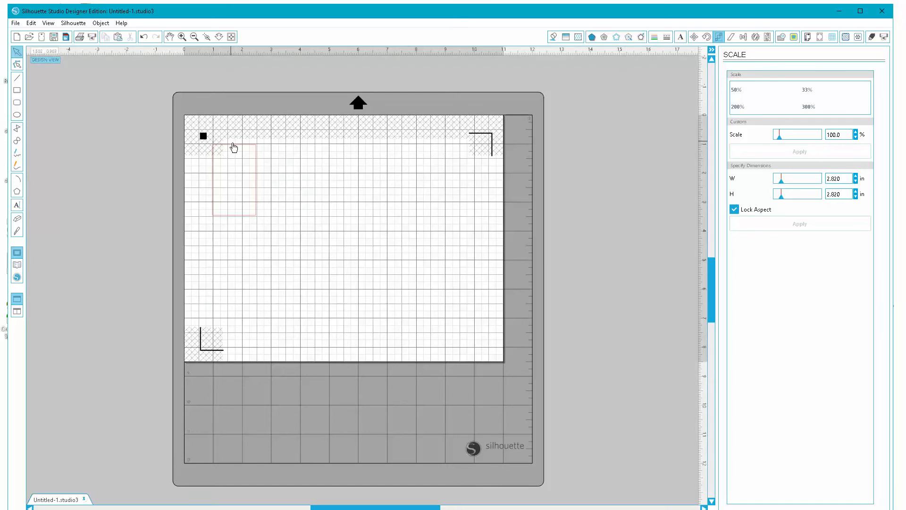
Select the rectangle and enter a height of 2.82 in with the aspect ratio locked
{"action": "left_click", "coordinate": [234, 148]}
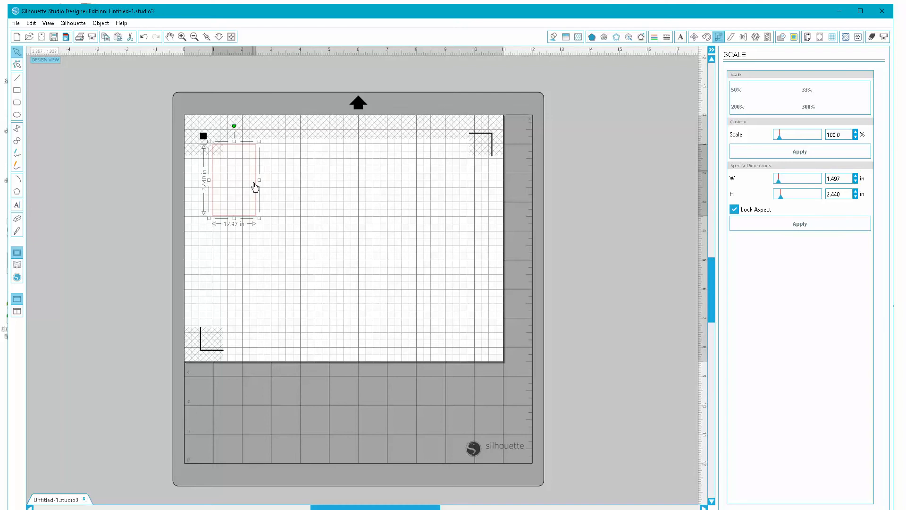
{"action": "double_click", "coordinate": [837, 178]}
{"action": "type", "text": "1."}
{"action": "left_click_drag", "start_coordinate": [848, 194], "coordinate": [824, 195]}
{"action": "type", "text": "2.82"}
{"action": "key", "text": "Return"}
{"action": "left_click_drag", "start_coordinate": [843, 181], "coordinate": [824, 179]}
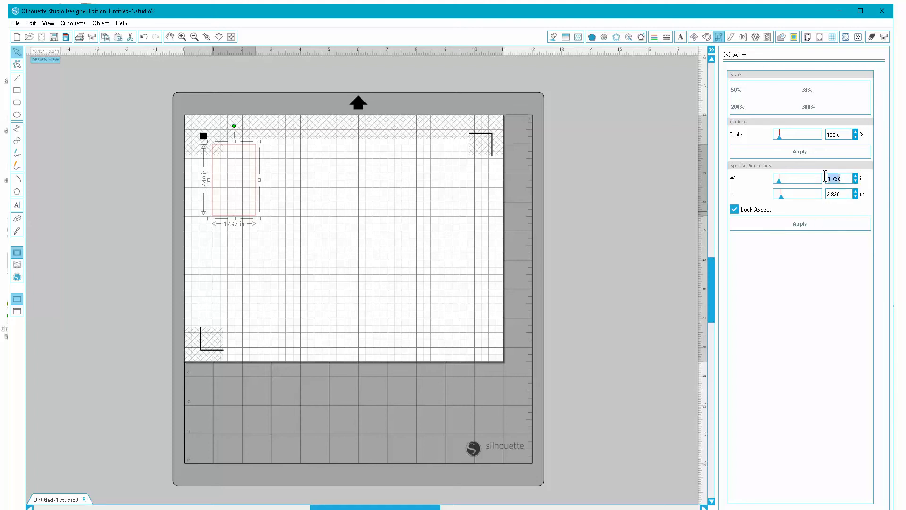
Resize the rectangle to 1.82 by 2.82 in with the aspect ratio unlocked, and nudge it away from the corner registration mark
{"action": "left_click", "coordinate": [735, 210]}
{"action": "type", "text": "182"}
{"action": "key", "text": "Tab"}
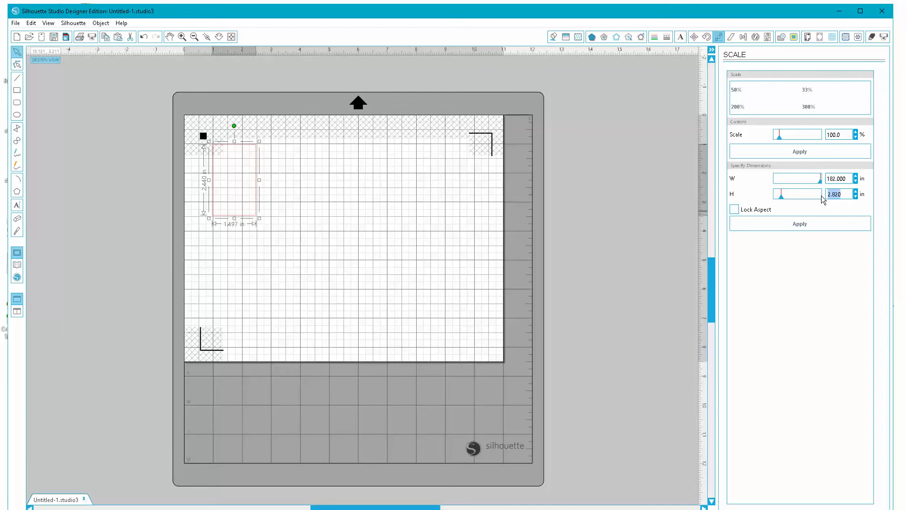
{"action": "type", "text": "2.82"}
{"action": "left_click_drag", "start_coordinate": [851, 179], "coordinate": [822, 179]}
{"action": "type", "text": "1"}
{"action": "left_click", "coordinate": [799, 226]}
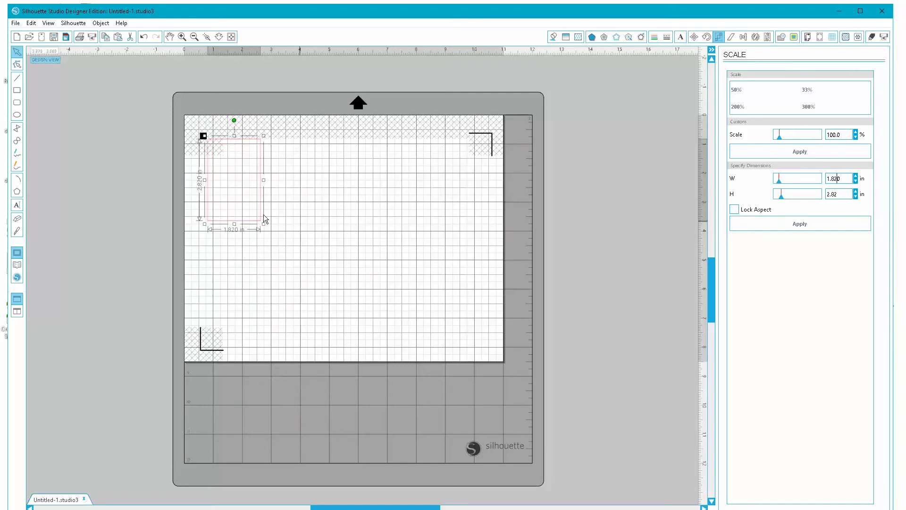
{"action": "left_click_drag", "start_coordinate": [251, 140], "coordinate": [256, 144]}
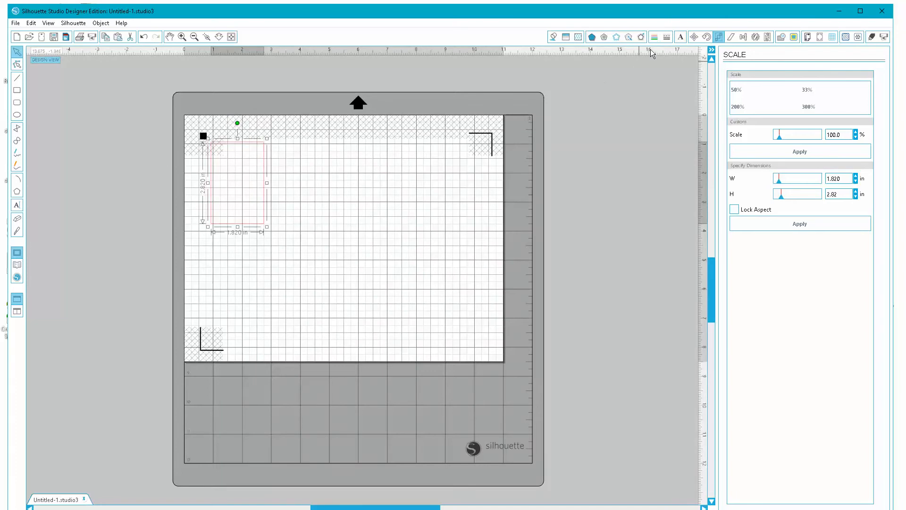
Replicate the rectangle to the right and below to form a grid of four columns and two rows
{"action": "left_click", "coordinate": [757, 39]}
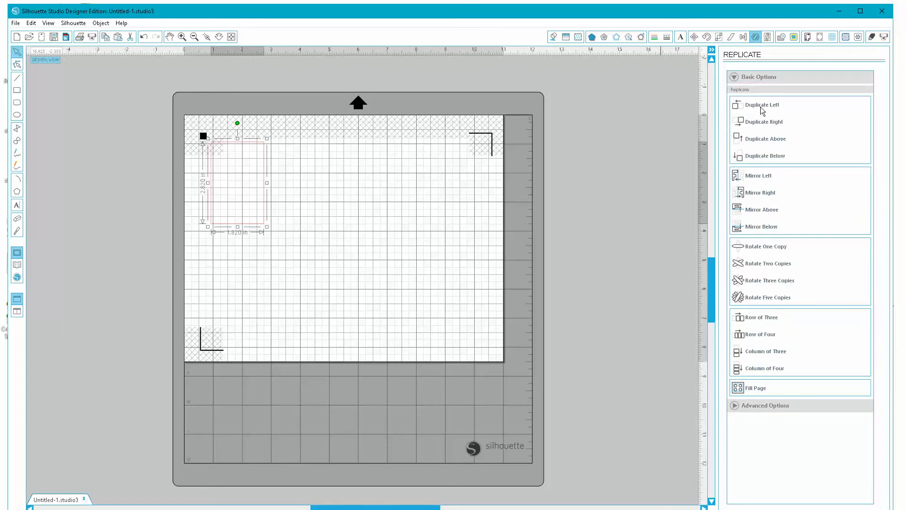
{"action": "left_click", "coordinate": [763, 124]}
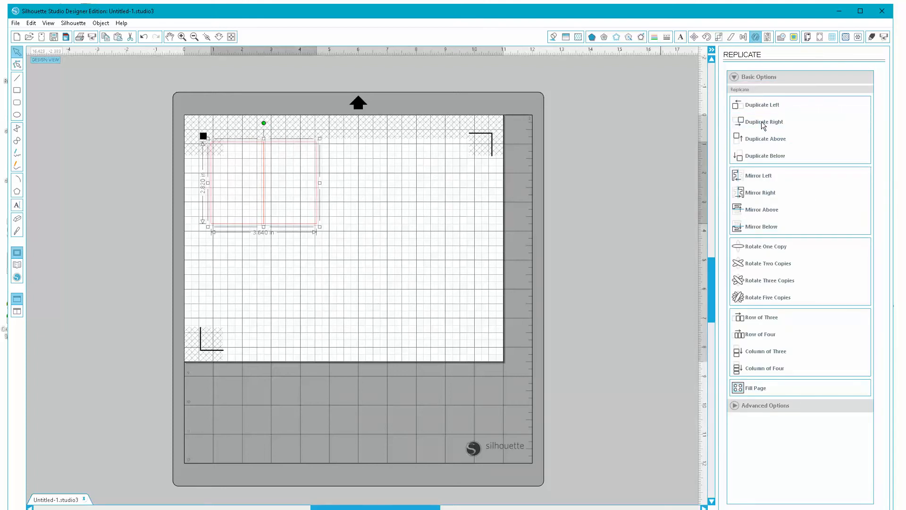
{"action": "left_click", "coordinate": [763, 124]}
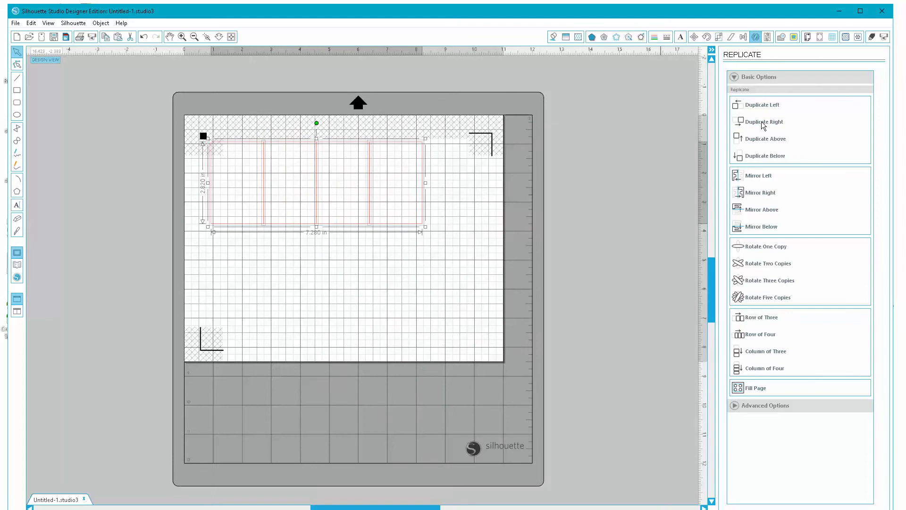
{"action": "left_click", "coordinate": [766, 158]}
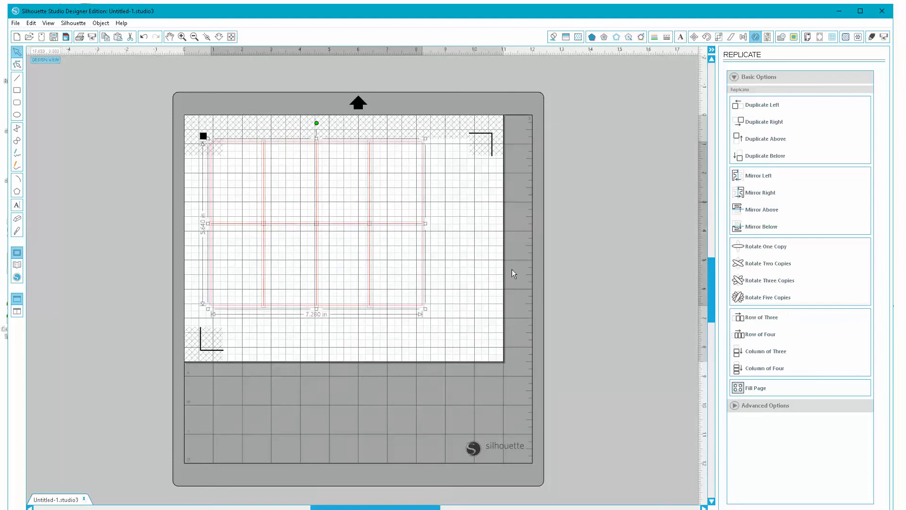
Duplicate the grid's rightmost column of two rectangles to the right to add a fifth column
{"action": "left_click", "coordinate": [139, 273]}
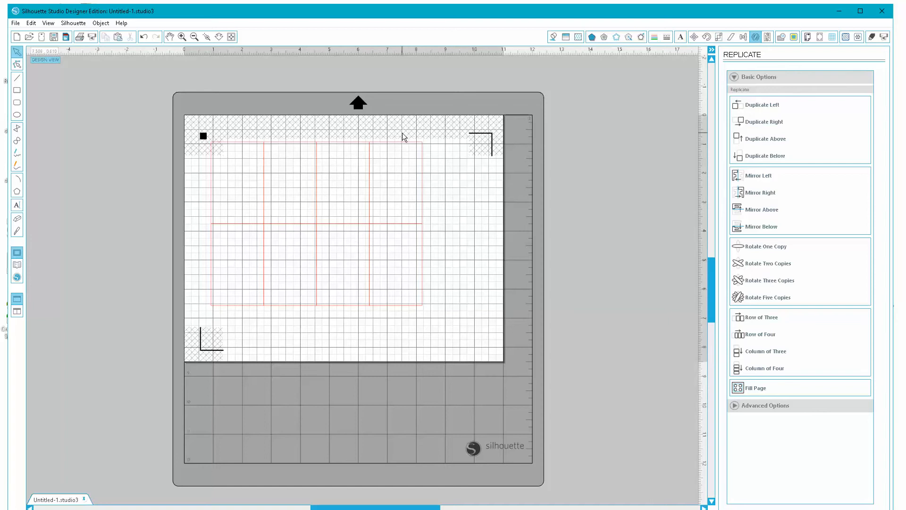
{"action": "left_click_drag", "start_coordinate": [403, 133], "coordinate": [412, 322]}
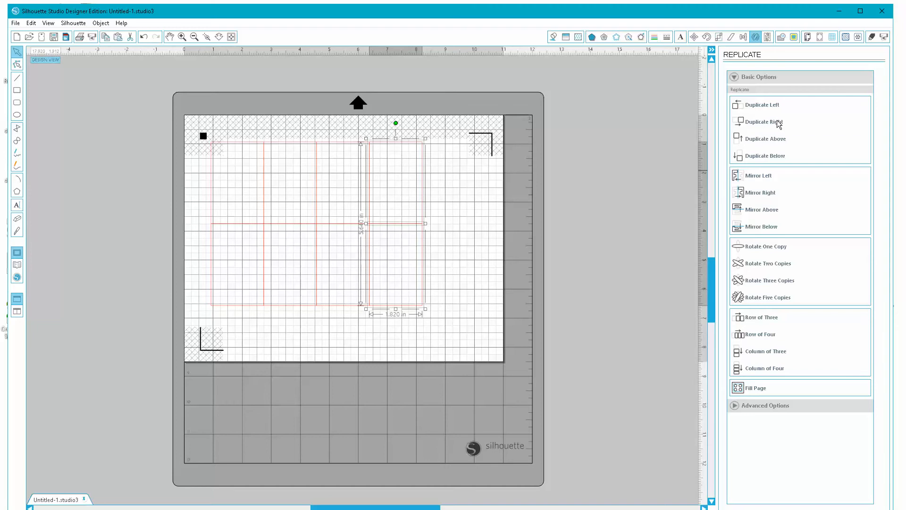
{"action": "left_click", "coordinate": [763, 121]}
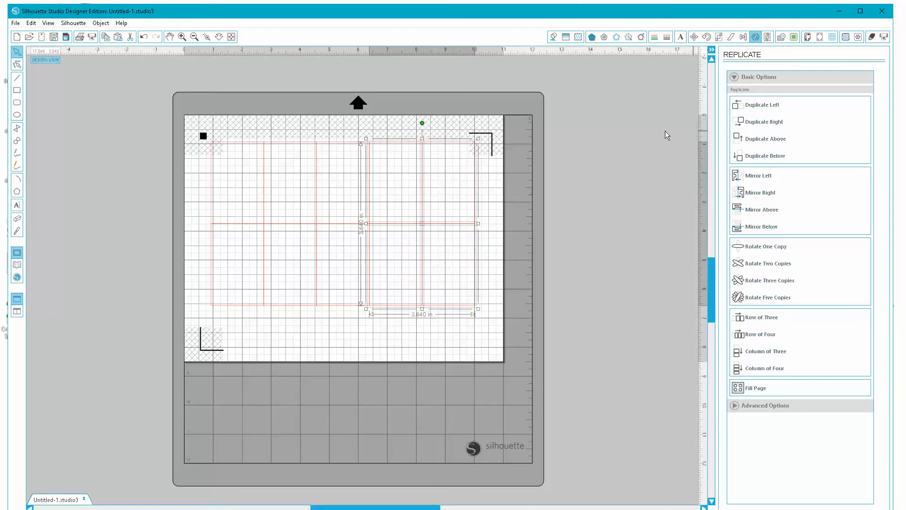
Weld the two rightmost rectangles in the grid's upper row
{"action": "left_click_drag", "start_coordinate": [384, 123], "coordinate": [429, 164]}
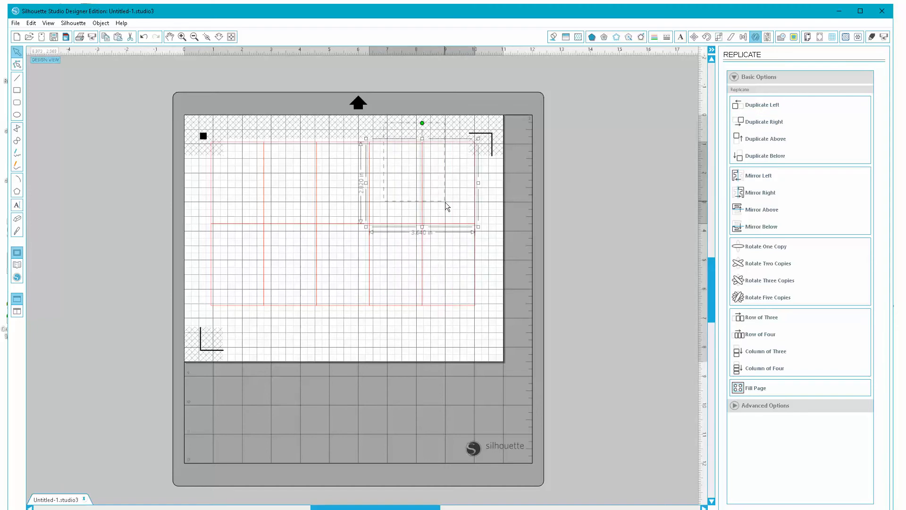
{"action": "right_click", "coordinate": [423, 194]}
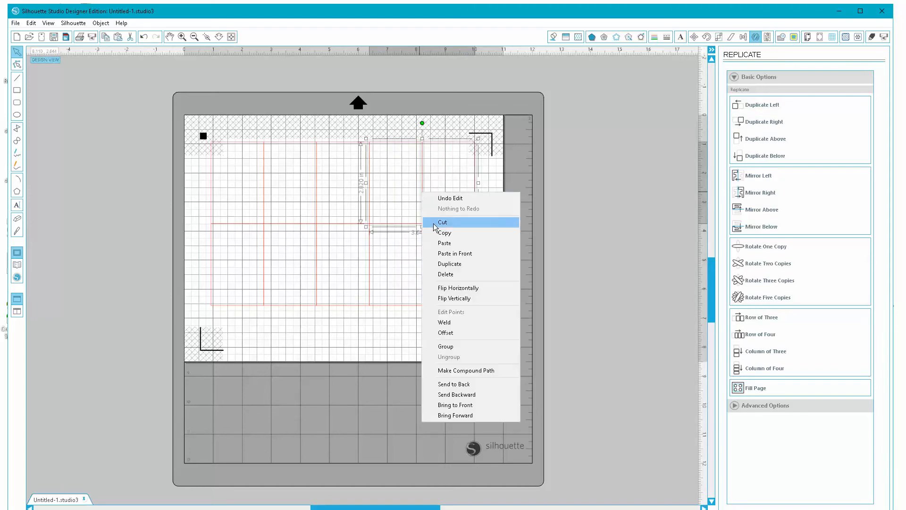
{"action": "left_click", "coordinate": [450, 323]}
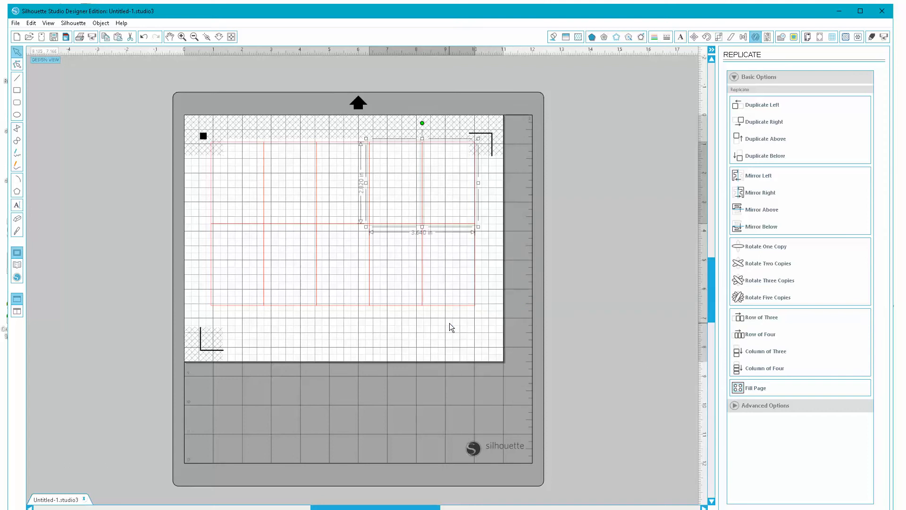
{"action": "left_click", "coordinate": [519, 193]}
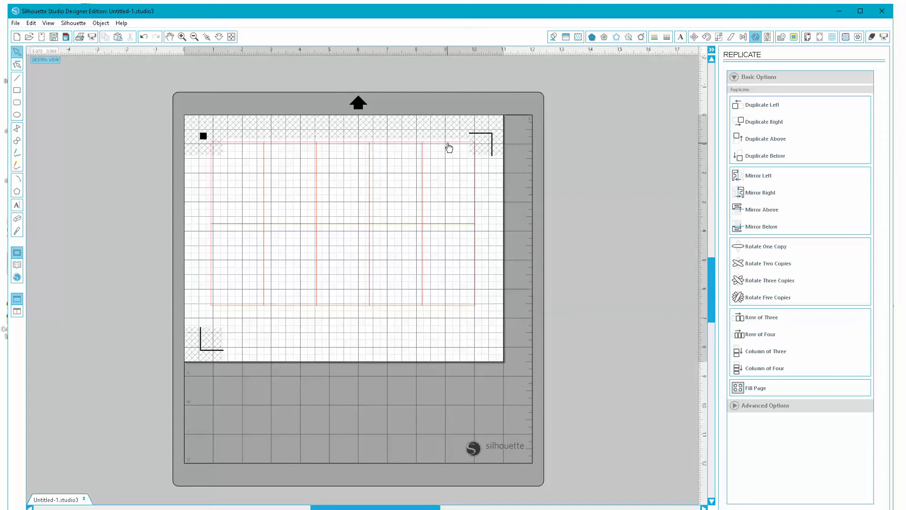
Select the fourth and fifth rectangles of the upper row together and weld them into one double-width label box
{"action": "left_click", "coordinate": [449, 148]}
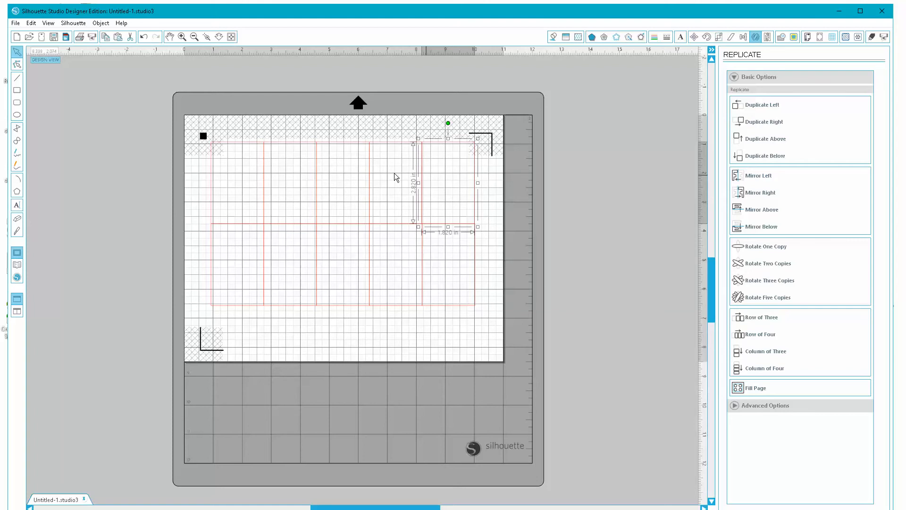
{"action": "left_click", "coordinate": [398, 133], "text": "shift"}
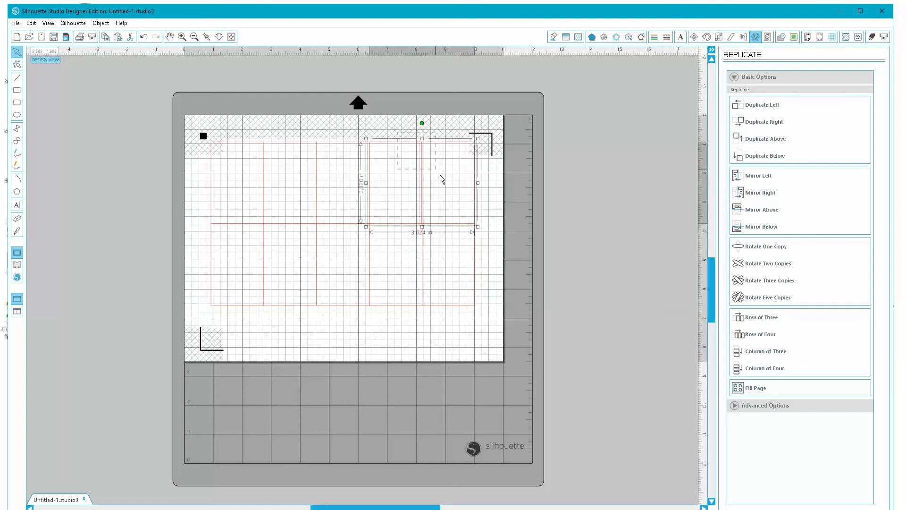
{"action": "right_click", "coordinate": [448, 195]}
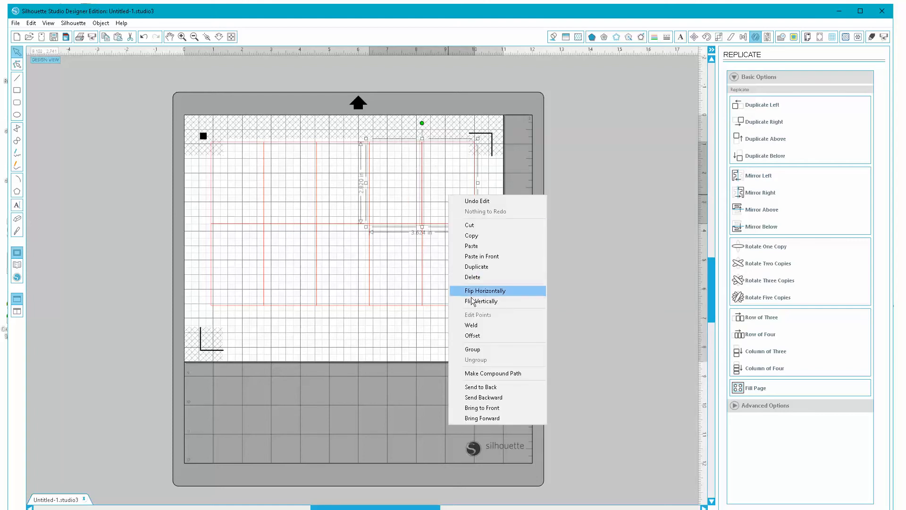
{"action": "left_click", "coordinate": [471, 325]}
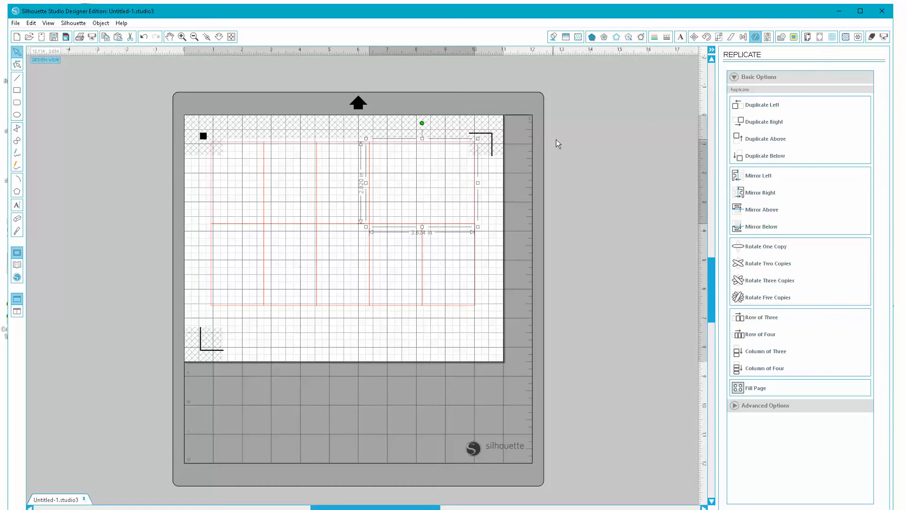
Reduce the page grid to 1 division and lighten its color to a pale gray
{"action": "left_click", "coordinate": [832, 38]}
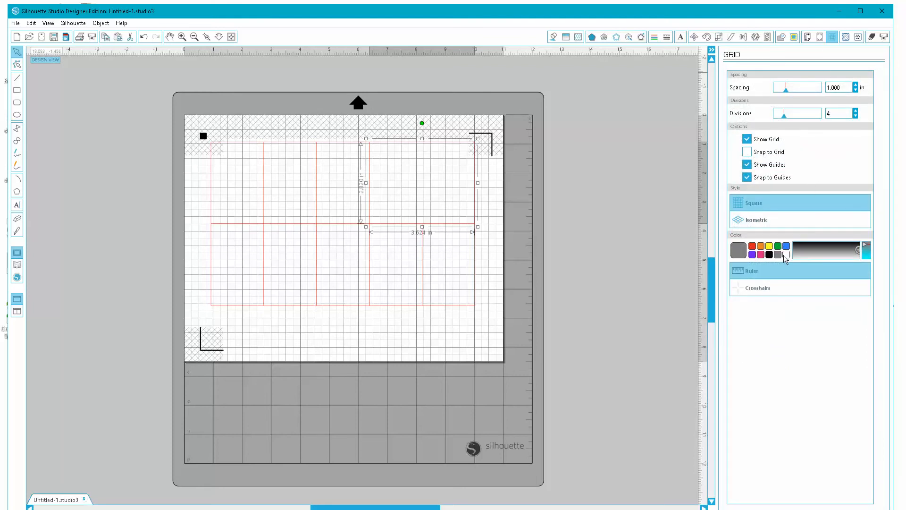
{"action": "left_click", "coordinate": [856, 116]}
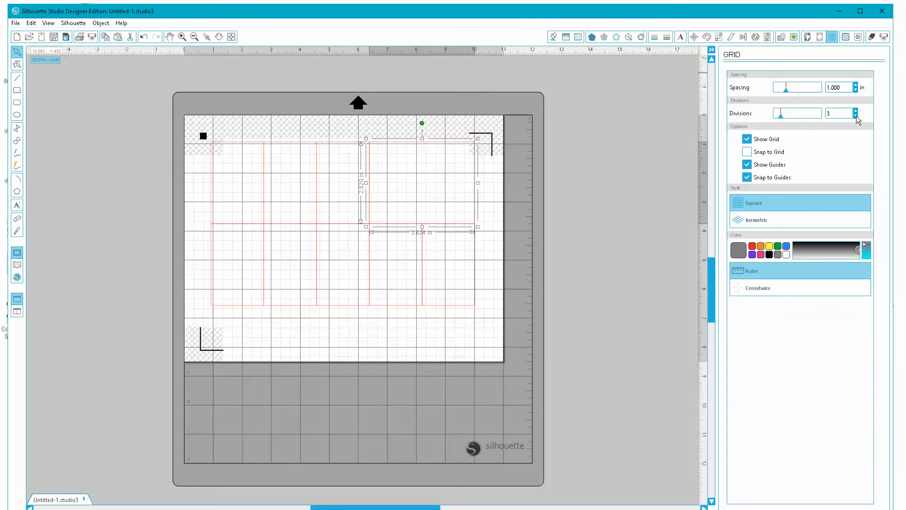
{"action": "left_click", "coordinate": [856, 116]}
{"action": "left_click", "coordinate": [856, 117]}
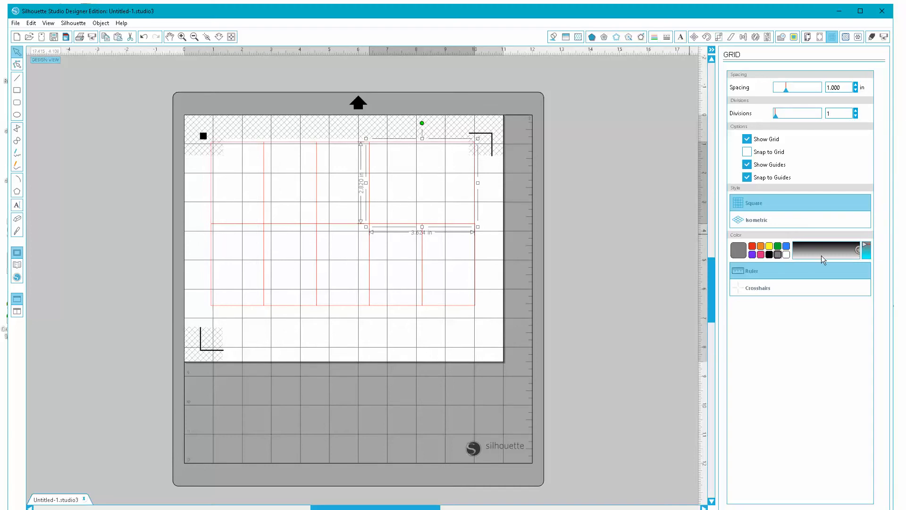
{"action": "left_click", "coordinate": [850, 257]}
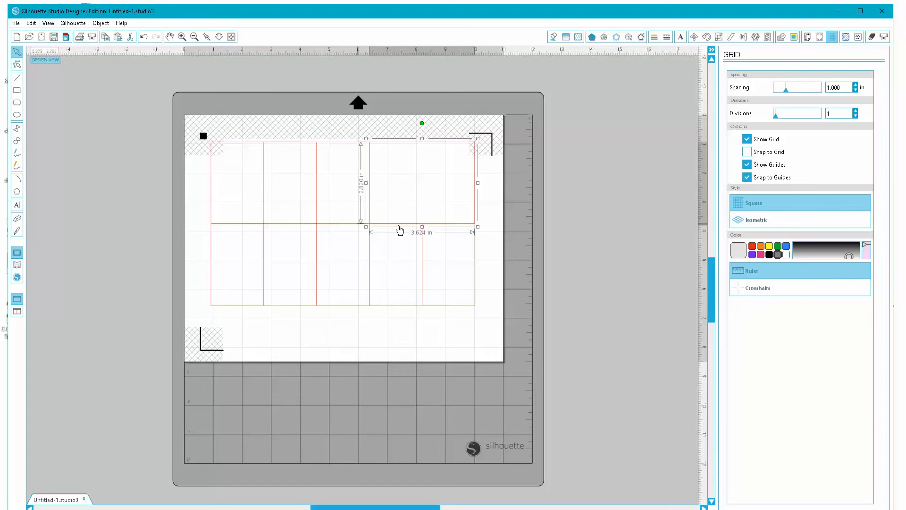
Start merging a file and browse to the arrangements folder inside the She clip-art folder
{"action": "left_click", "coordinate": [17, 24]}
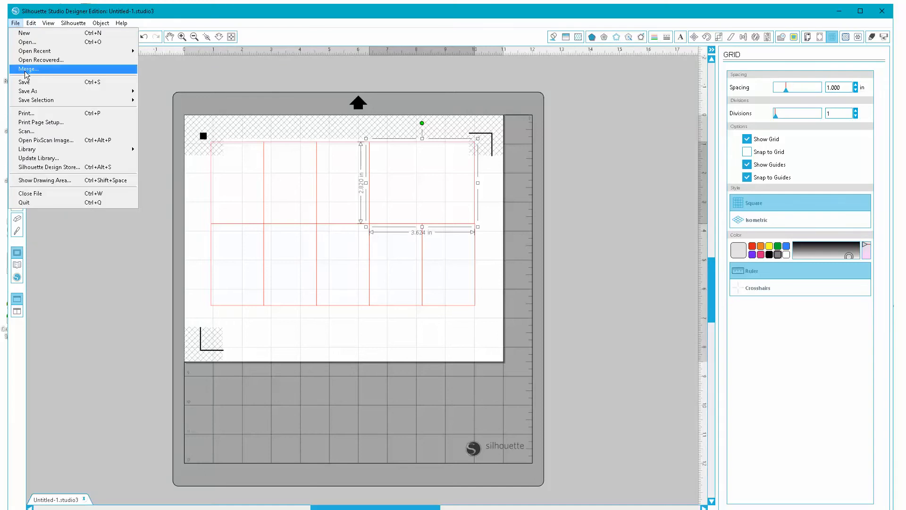
{"action": "left_click", "coordinate": [25, 70]}
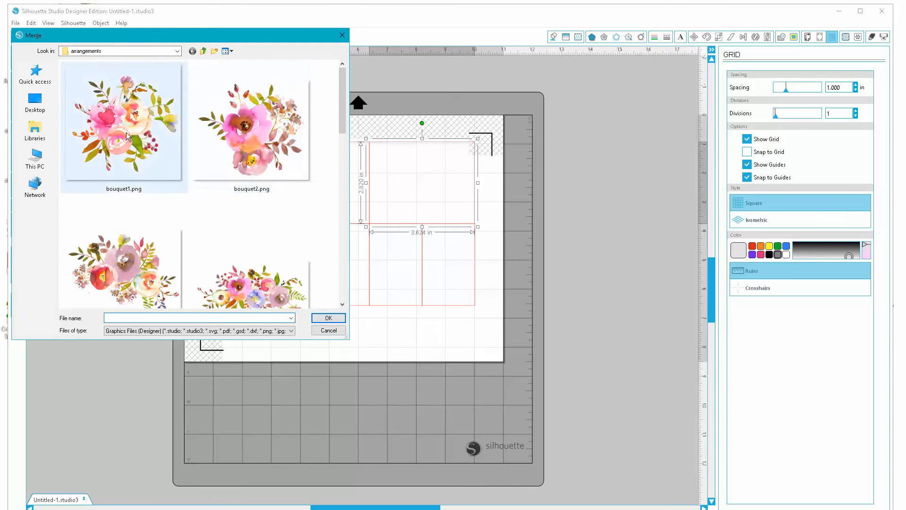
{"action": "left_click", "coordinate": [203, 51]}
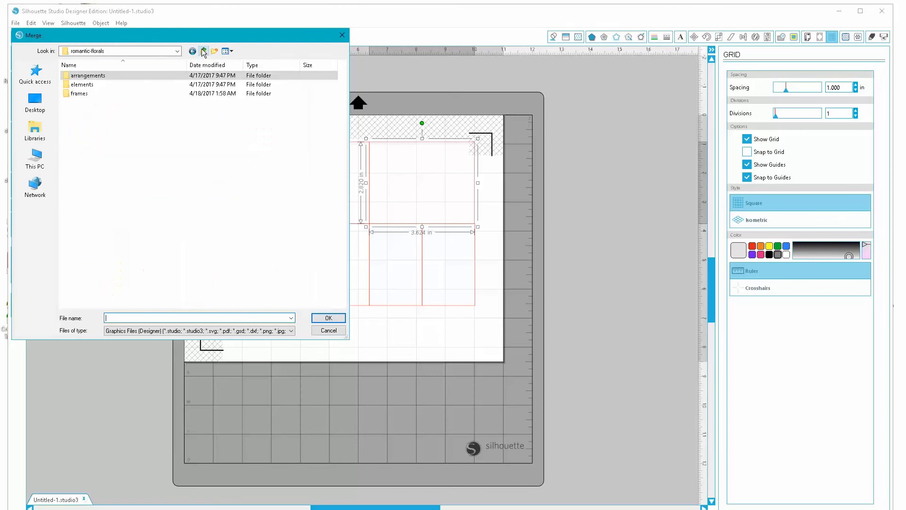
{"action": "left_click", "coordinate": [204, 52]}
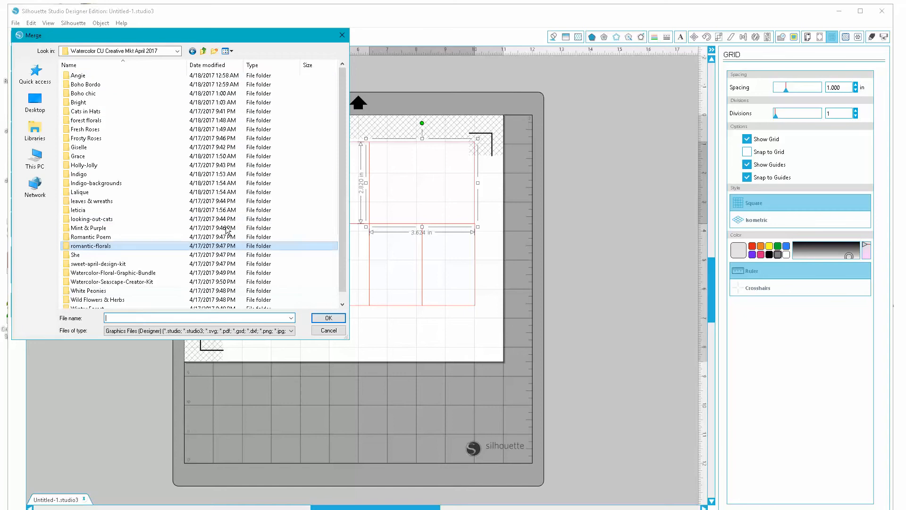
{"action": "scroll", "coordinate": [326, 118], "scroll_direction": "down", "scroll_amount": 1}
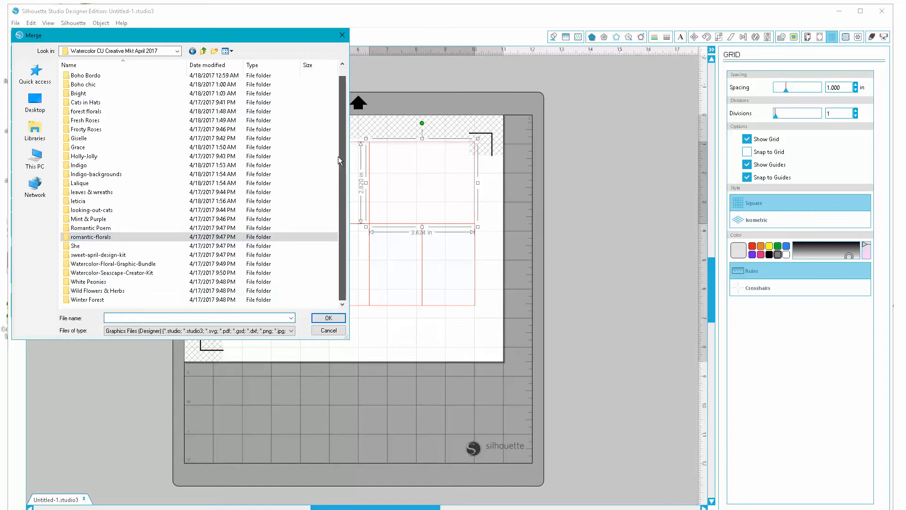
{"action": "left_click_drag", "start_coordinate": [341, 169], "coordinate": [342, 149]}
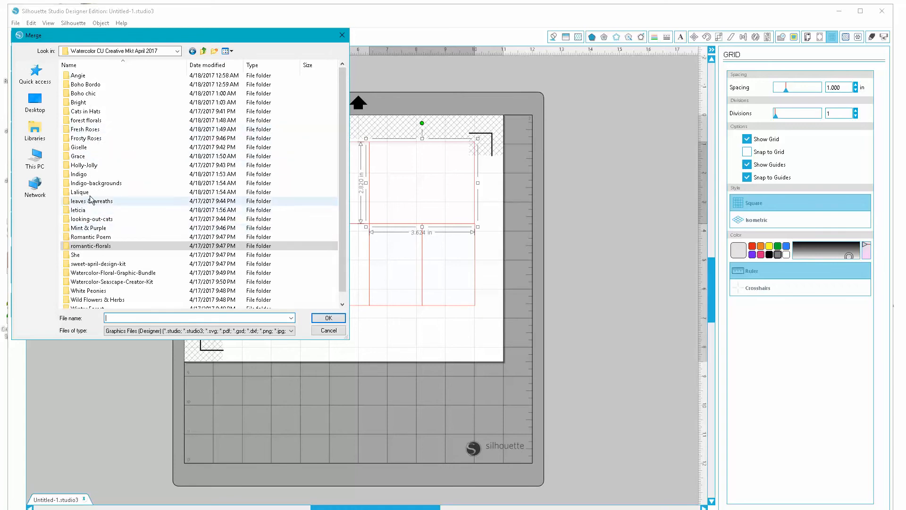
{"action": "double_click", "coordinate": [73, 257]}
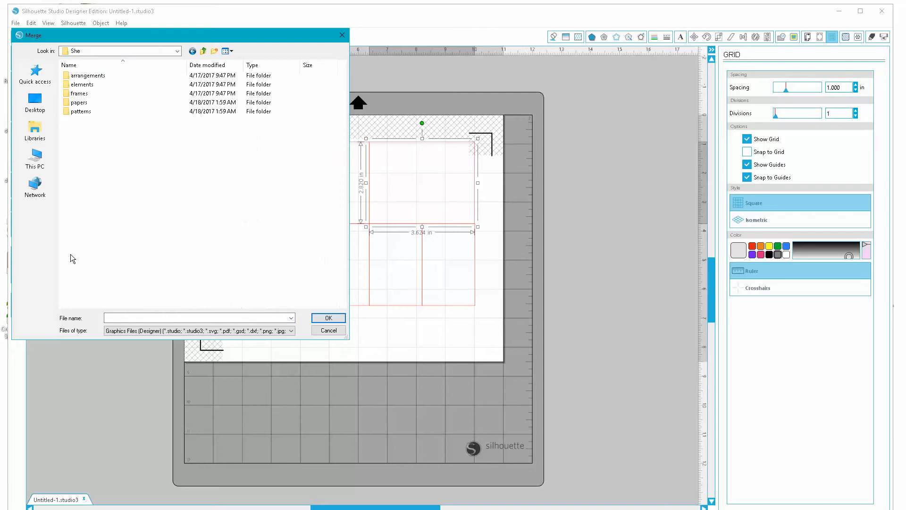
{"action": "left_click", "coordinate": [83, 76]}
{"action": "double_click", "coordinate": [83, 77]}
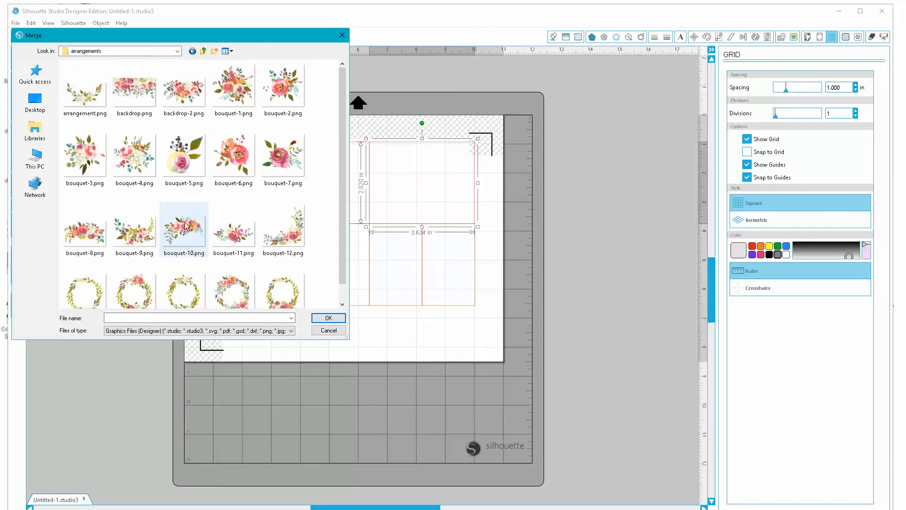
Show the arrangement files as extra large icons and merge bouquet-1.png into the design
{"action": "left_click", "coordinate": [231, 50]}
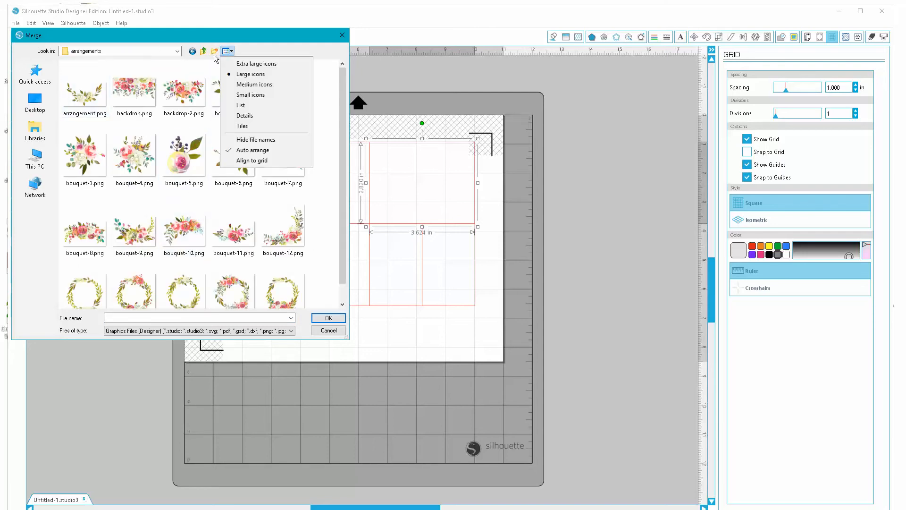
{"action": "left_click", "coordinate": [242, 66]}
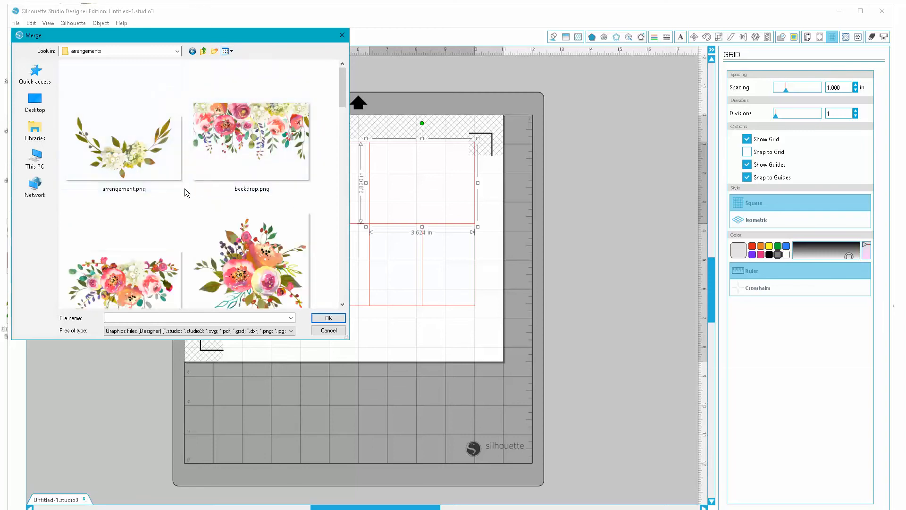
{"action": "scroll", "coordinate": [185, 194], "scroll_direction": "down", "scroll_amount": 5}
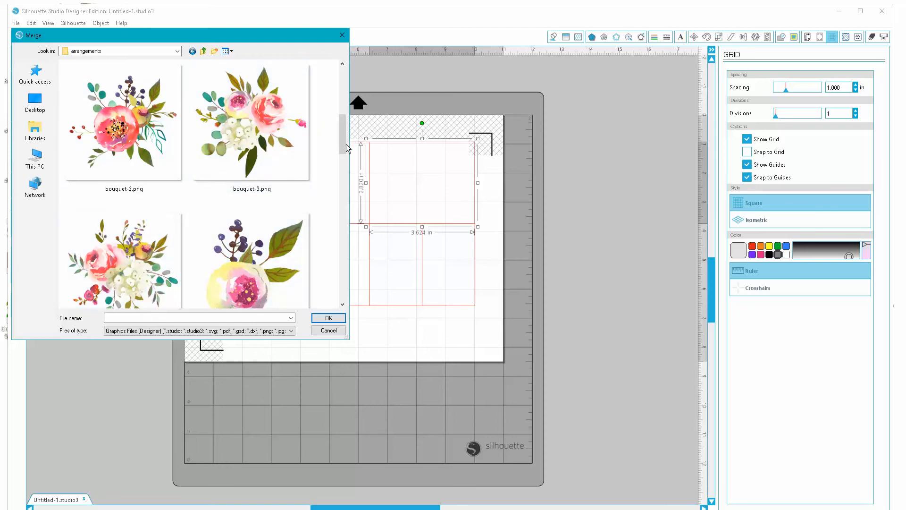
{"action": "left_click_drag", "start_coordinate": [345, 141], "coordinate": [338, 123]}
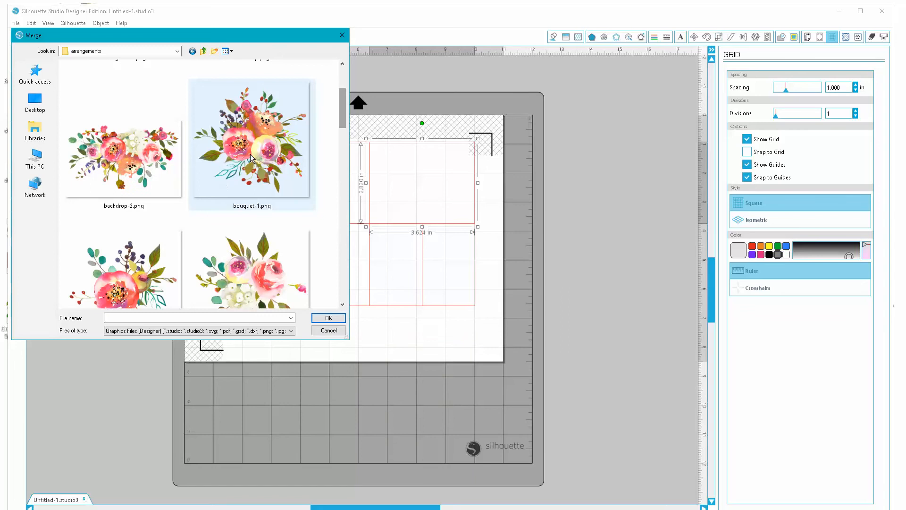
{"action": "left_click", "coordinate": [249, 154]}
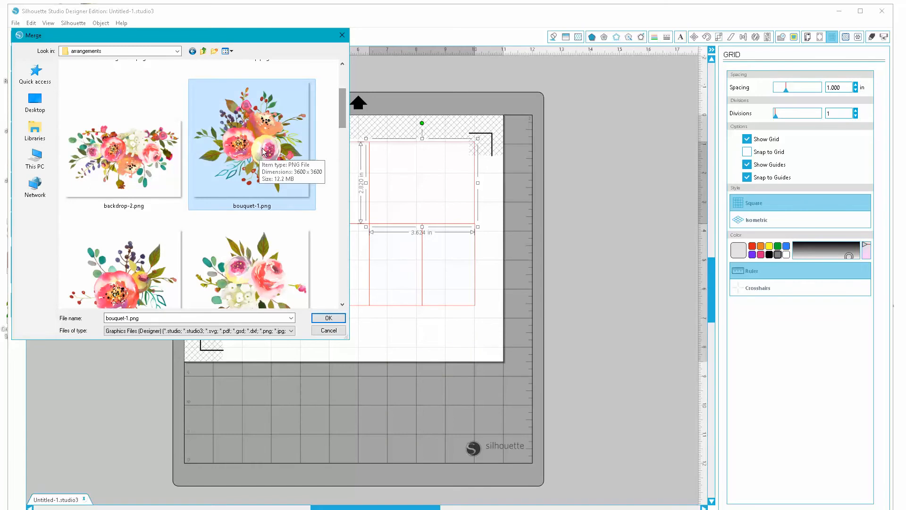
{"action": "double_click", "coordinate": [263, 148]}
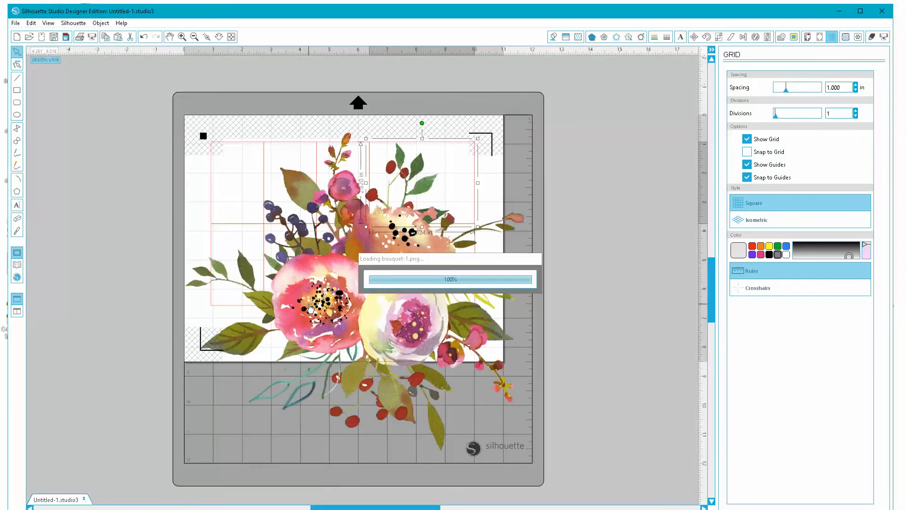
Move the bouquet image off the cutting mat into the empty workspace to its right
{"action": "left_click_drag", "start_coordinate": [381, 507], "coordinate": [460, 508]}
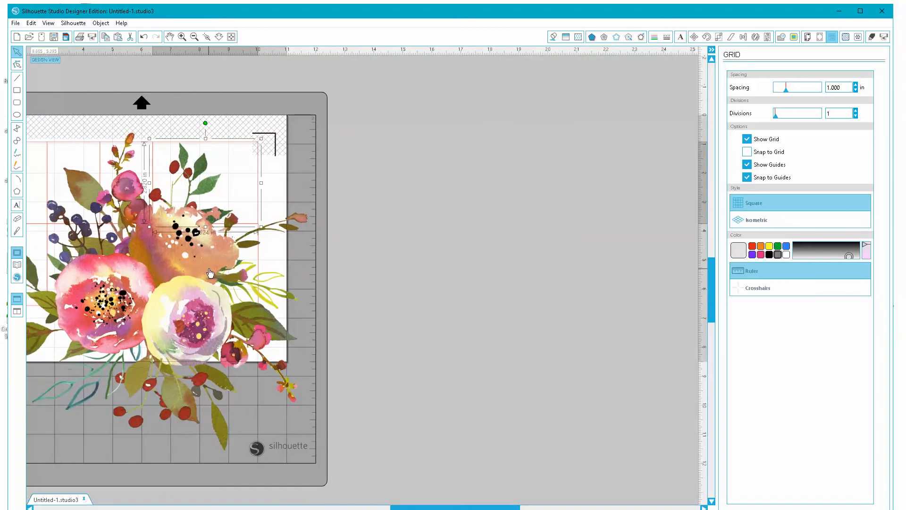
{"action": "left_click_drag", "start_coordinate": [192, 280], "coordinate": [565, 280]}
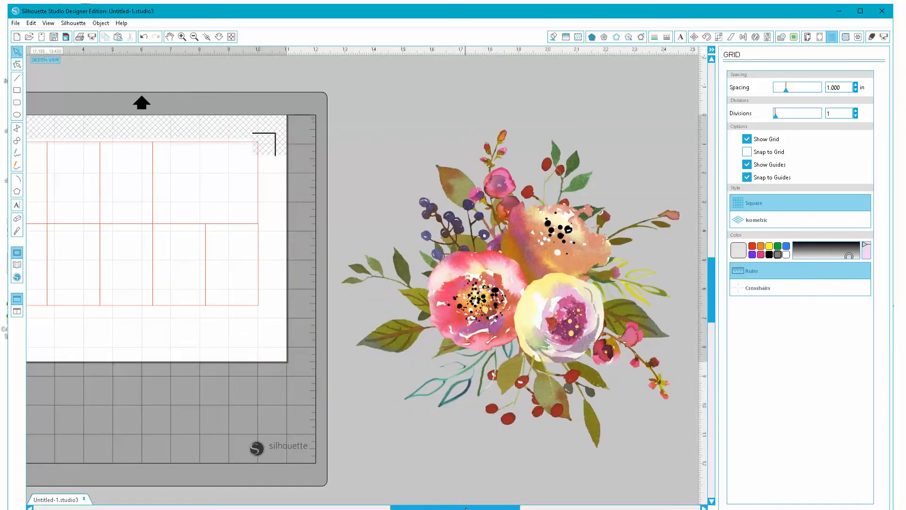
{"action": "left_click_drag", "start_coordinate": [467, 507], "coordinate": [516, 508]}
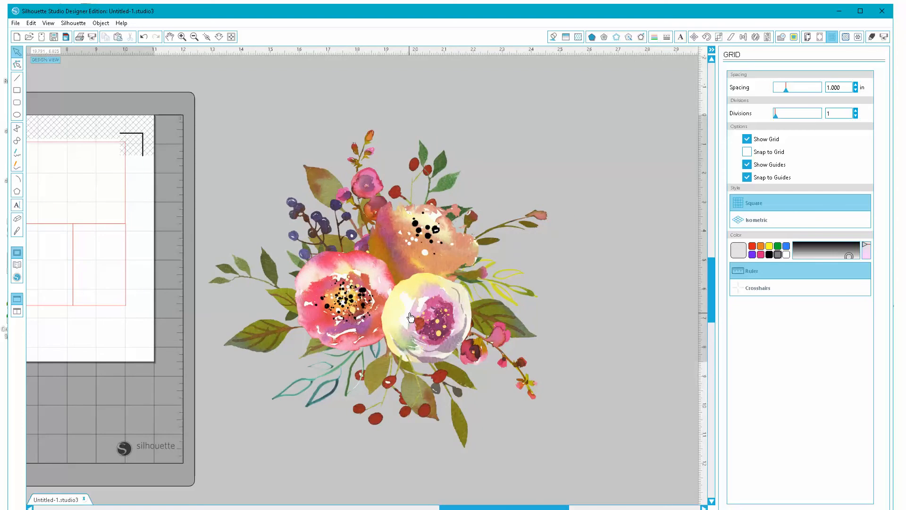
{"action": "left_click_drag", "start_coordinate": [411, 317], "coordinate": [434, 318]}
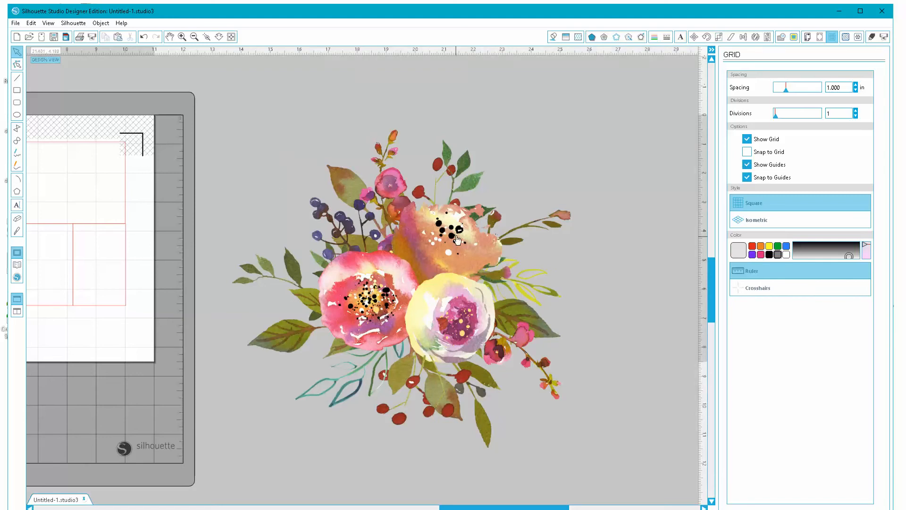
Trace and detach the whole bouquet with the high pass filter off and the threshold at 100%
{"action": "left_click", "coordinate": [412, 258]}
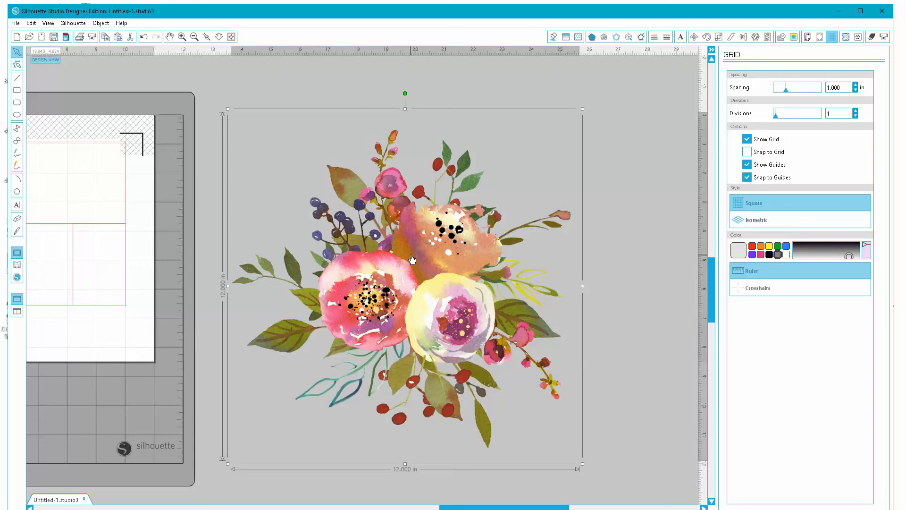
{"action": "left_click", "coordinate": [795, 38]}
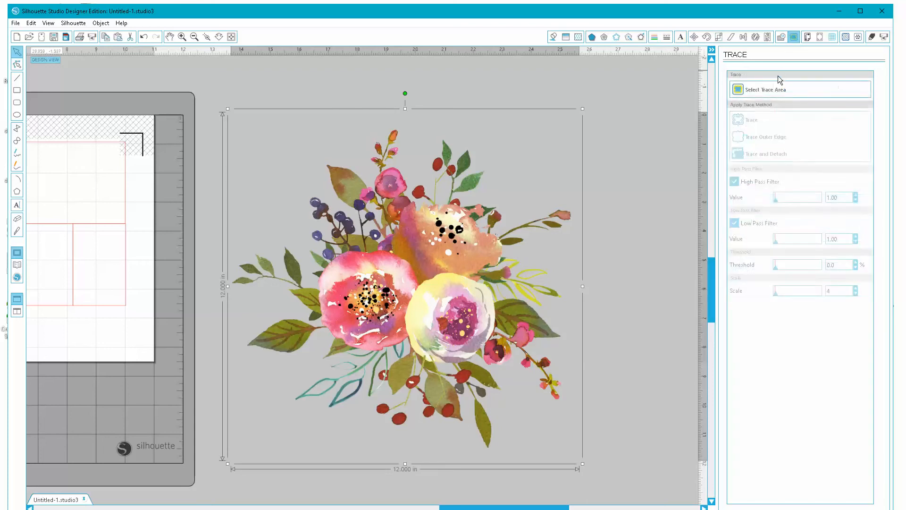
{"action": "left_click", "coordinate": [763, 91]}
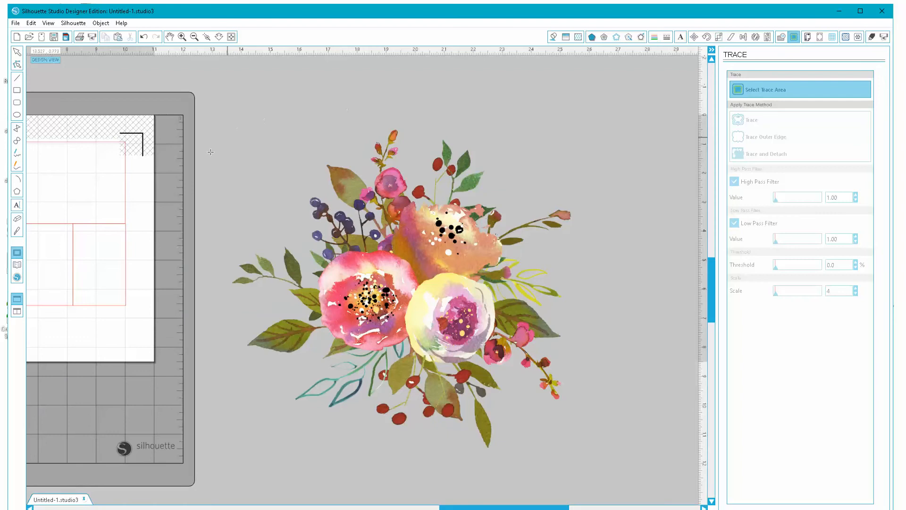
{"action": "mouse_move", "coordinate": [223, 113]}
{"action": "left_mouse_down"}
{"action": "mouse_move", "coordinate": [463, 324]}
{"action": "mouse_move", "coordinate": [595, 455]}
{"action": "left_mouse_up"}
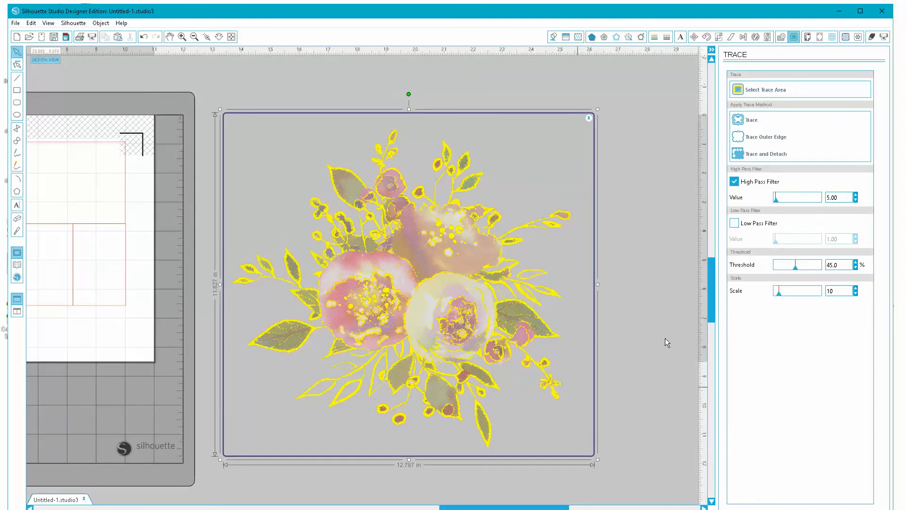
{"action": "left_click", "coordinate": [734, 182]}
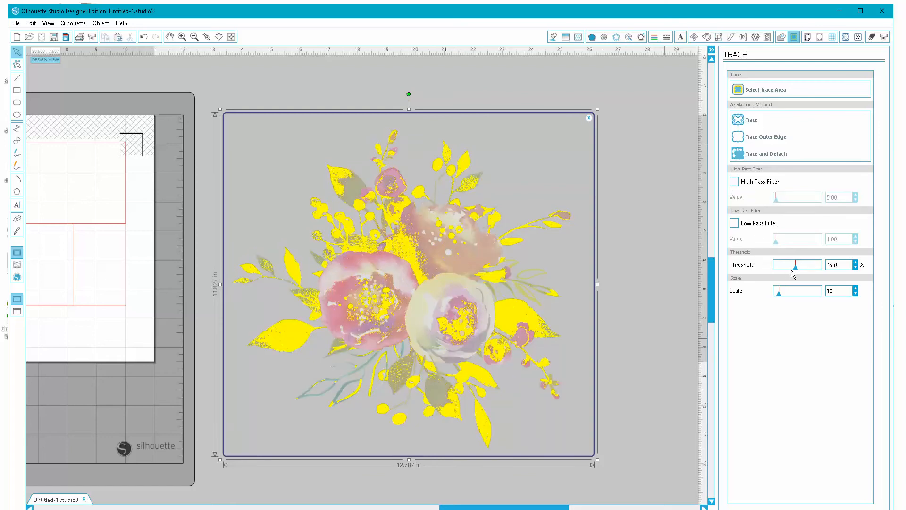
{"action": "left_click_drag", "start_coordinate": [795, 268], "coordinate": [825, 270]}
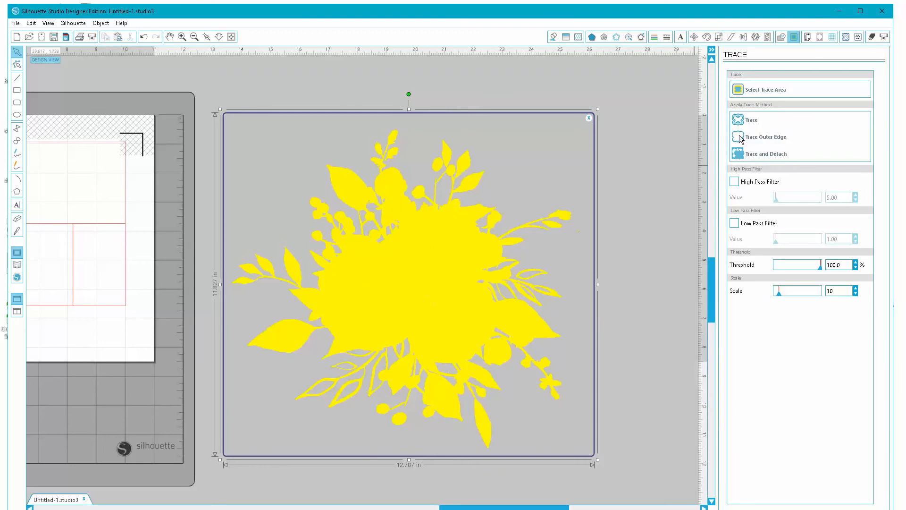
{"action": "left_click", "coordinate": [754, 158]}
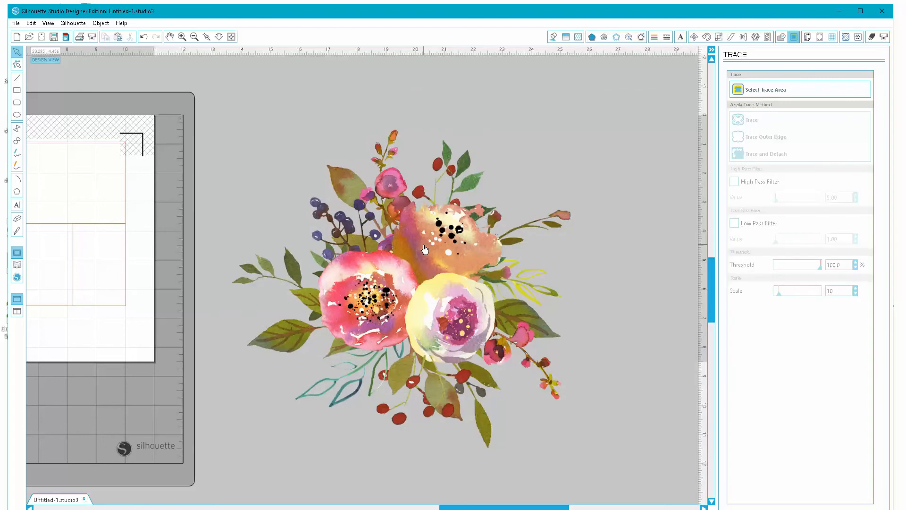
Move the traced bouquet onto the cutting mat, away from the untraced remains of the original image
{"action": "left_click_drag", "start_coordinate": [426, 252], "coordinate": [5, 236]}
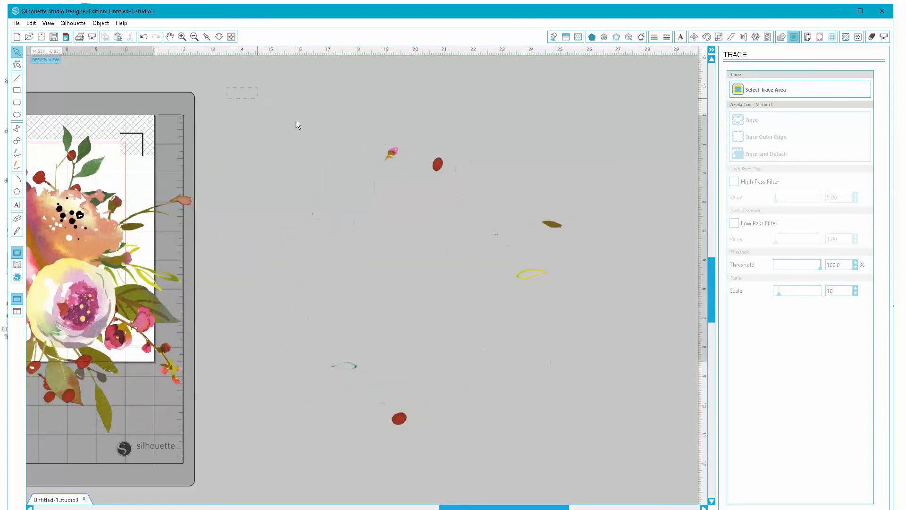
{"action": "mouse_move", "coordinate": [296, 121]}
{"action": "left_mouse_down"}
{"action": "mouse_move", "coordinate": [625, 496]}
{"action": "mouse_move", "coordinate": [604, 445]}
{"action": "left_mouse_up"}
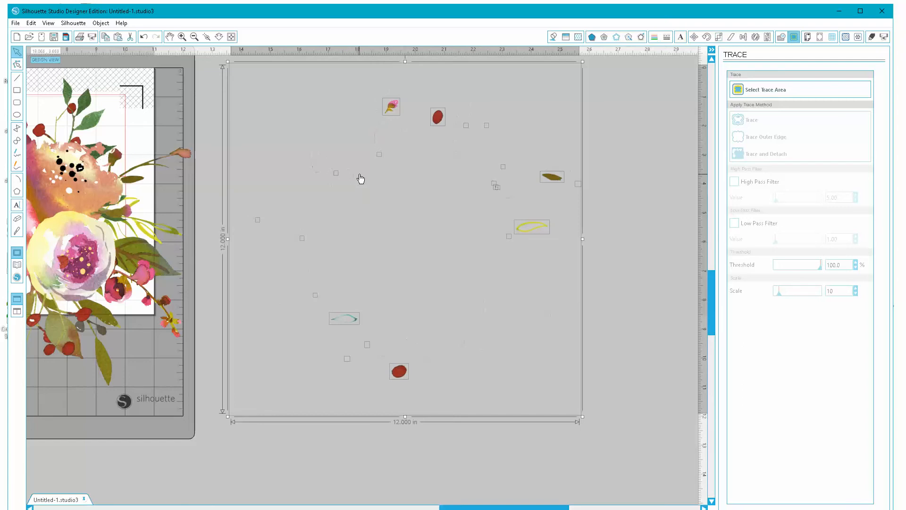
{"action": "left_click", "coordinate": [613, 191]}
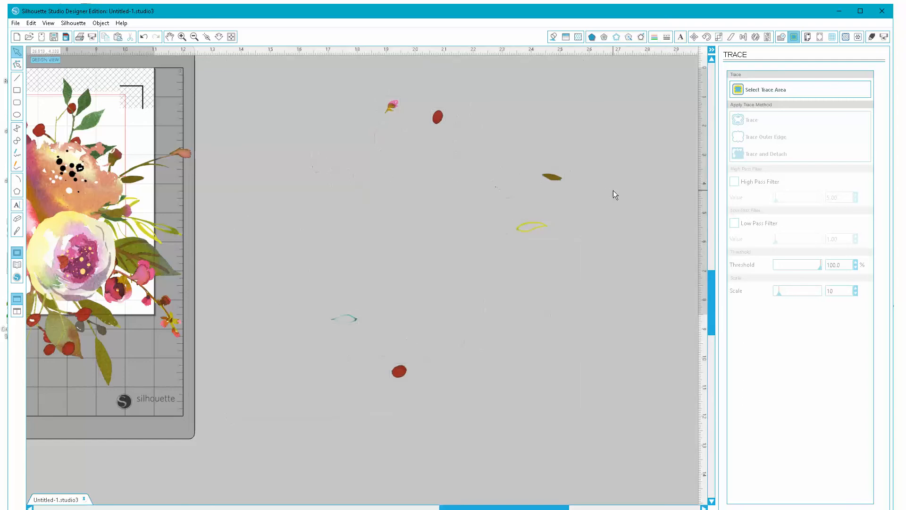
Set the leftover olive leaf, two red berries and pink bud aside, outside the area of the original image
{"action": "left_click_drag", "start_coordinate": [556, 185], "coordinate": [658, 437]}
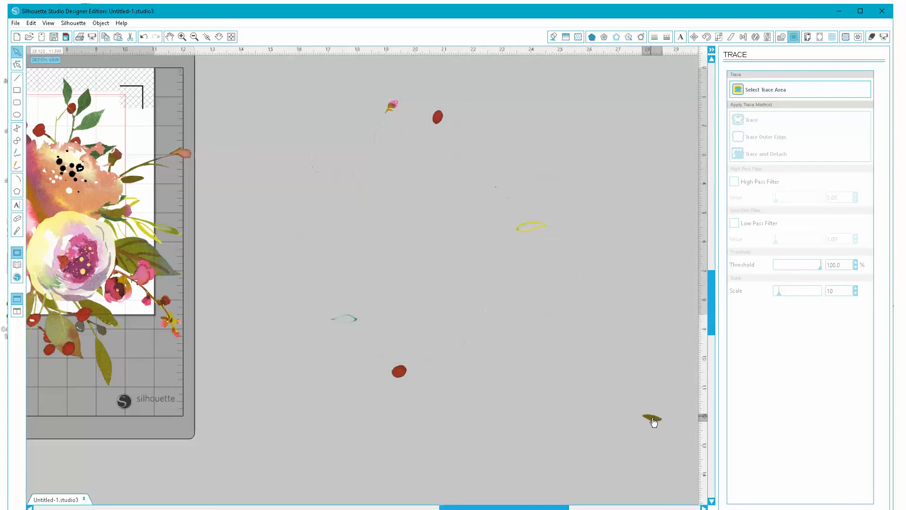
{"action": "left_click_drag", "start_coordinate": [401, 373], "coordinate": [647, 454]}
{"action": "left_click_drag", "start_coordinate": [439, 118], "coordinate": [663, 295]}
{"action": "left_click_drag", "start_coordinate": [391, 106], "coordinate": [668, 262]}
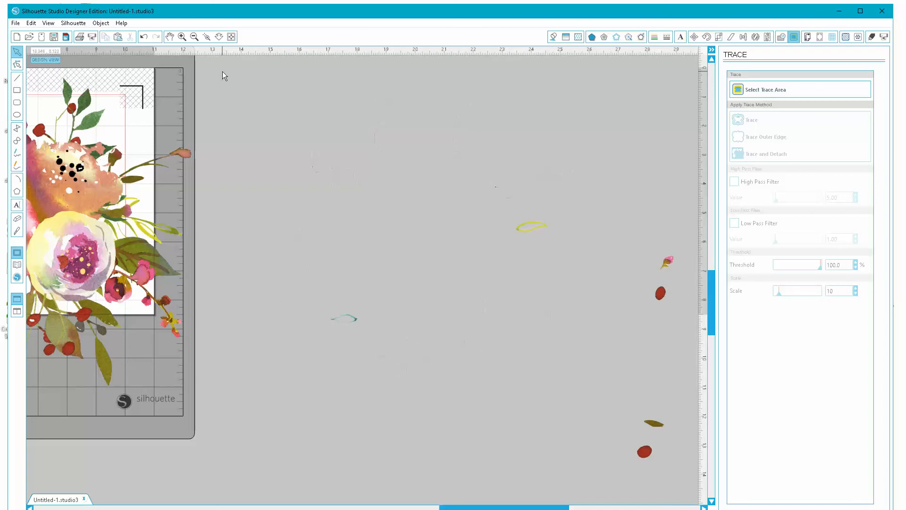
Delete the original bouquet image together with its remaining untraced fragments
{"action": "left_click_drag", "start_coordinate": [213, 70], "coordinate": [597, 432]}
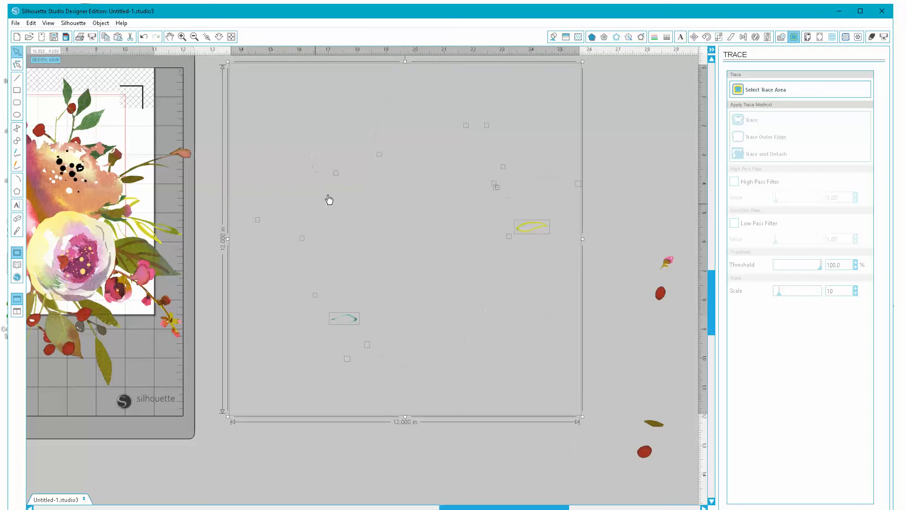
{"action": "right_click", "coordinate": [342, 173]}
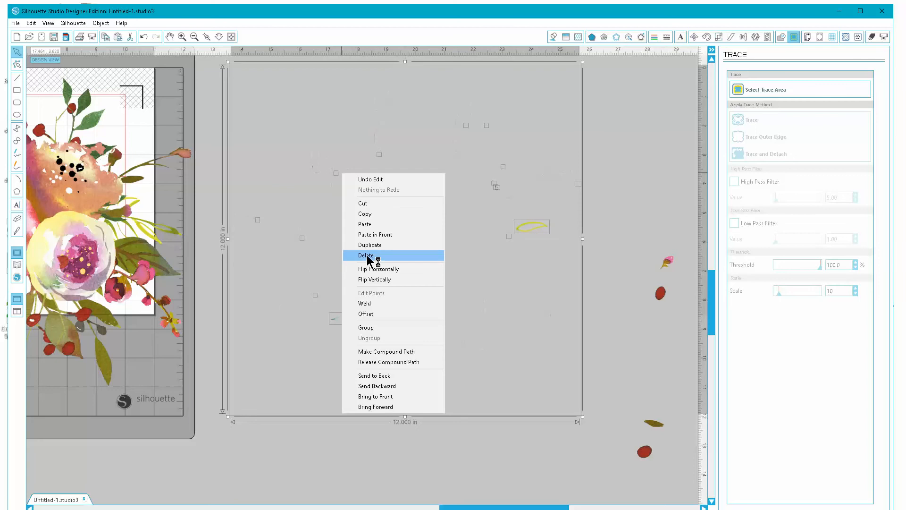
{"action": "left_click", "coordinate": [369, 256]}
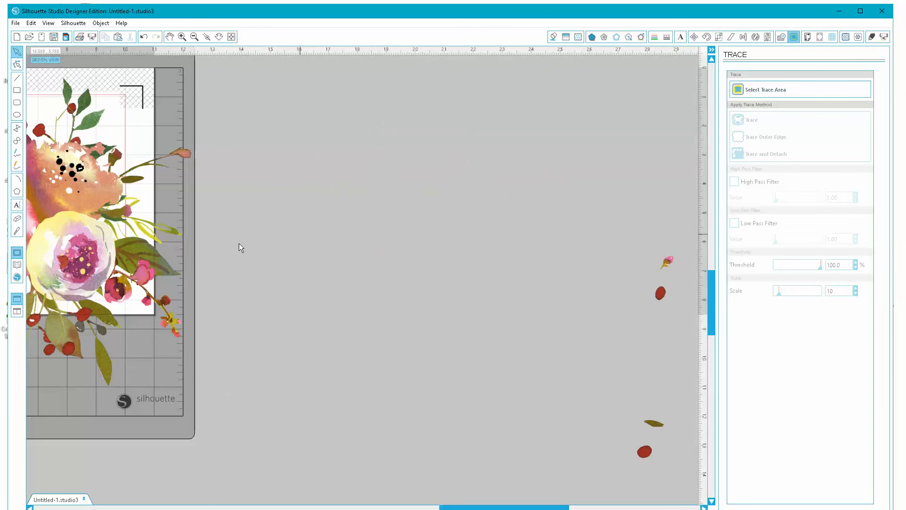
Return the traced bouquet to the empty workspace and place the loose berries and pink bud back around it
{"action": "left_click_drag", "start_coordinate": [56, 191], "coordinate": [425, 207]}
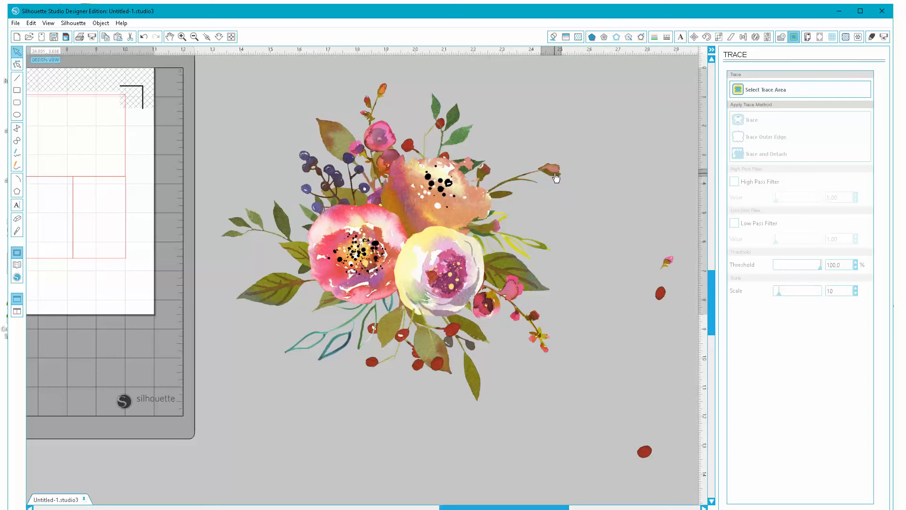
{"action": "left_click_drag", "start_coordinate": [669, 293], "coordinate": [428, 127]}
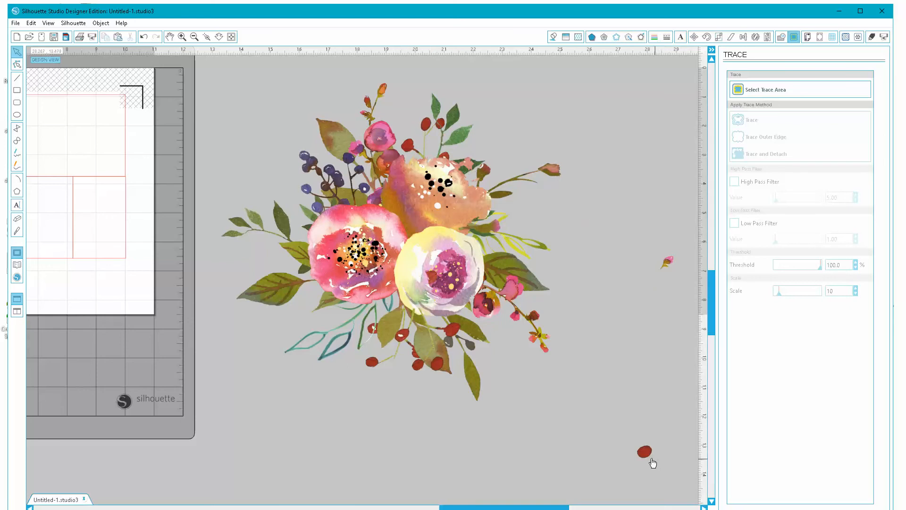
{"action": "left_click_drag", "start_coordinate": [653, 462], "coordinate": [394, 360]}
{"action": "mouse_move", "coordinate": [671, 262]}
{"action": "left_mouse_down"}
{"action": "mouse_move", "coordinate": [594, 258]}
{"action": "mouse_move", "coordinate": [511, 227]}
{"action": "left_mouse_up"}
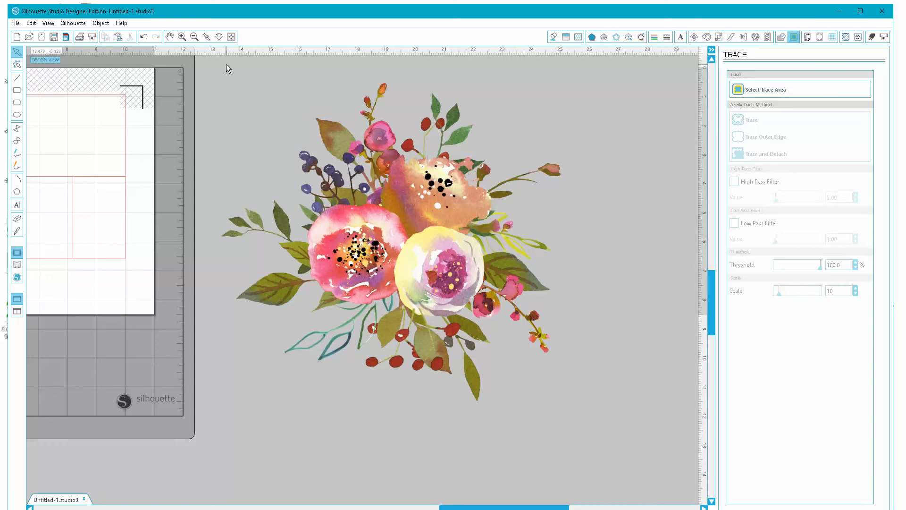
Group the traced bouquet with the two re-added berries and the pink bud
{"action": "left_click_drag", "start_coordinate": [243, 97], "coordinate": [453, 200]}
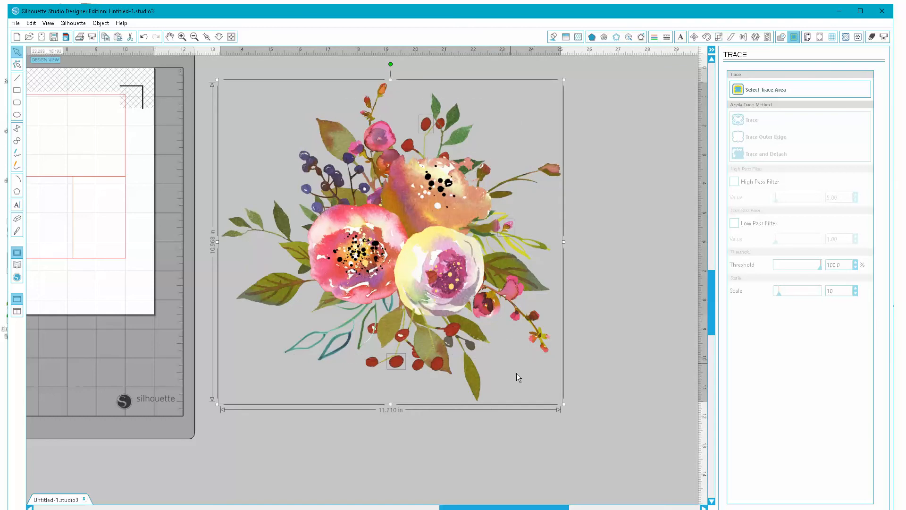
{"action": "right_click", "coordinate": [455, 270]}
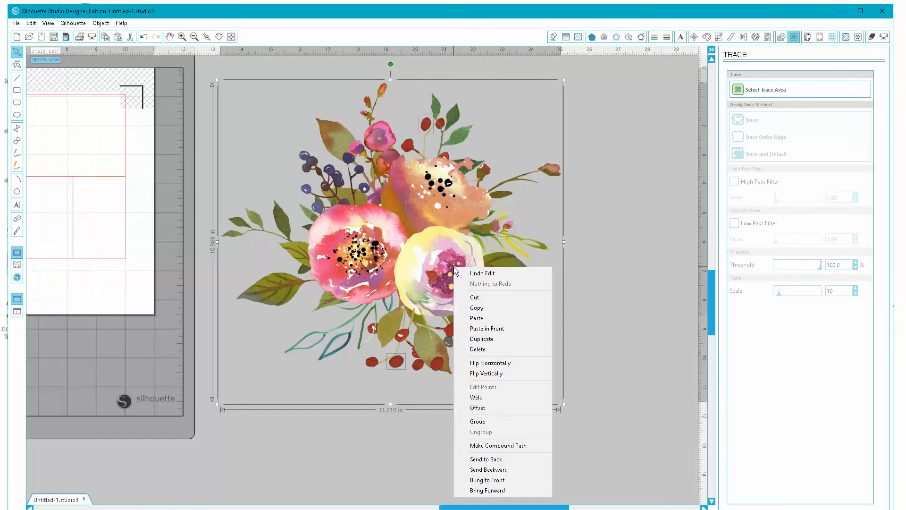
{"action": "left_click", "coordinate": [477, 422]}
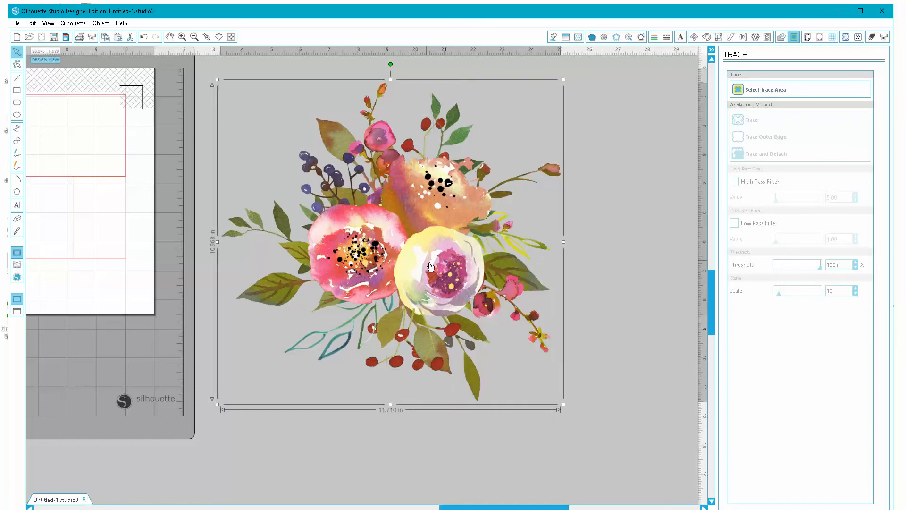
{"action": "mouse_move", "coordinate": [448, 280]}
{"action": "left_mouse_down"}
{"action": "mouse_move", "coordinate": [483, 302]}
{"action": "mouse_move", "coordinate": [446, 290]}
{"action": "mouse_move", "coordinate": [472, 302]}
{"action": "mouse_move", "coordinate": [443, 258]}
{"action": "mouse_move", "coordinate": [436, 270]}
{"action": "left_mouse_up"}
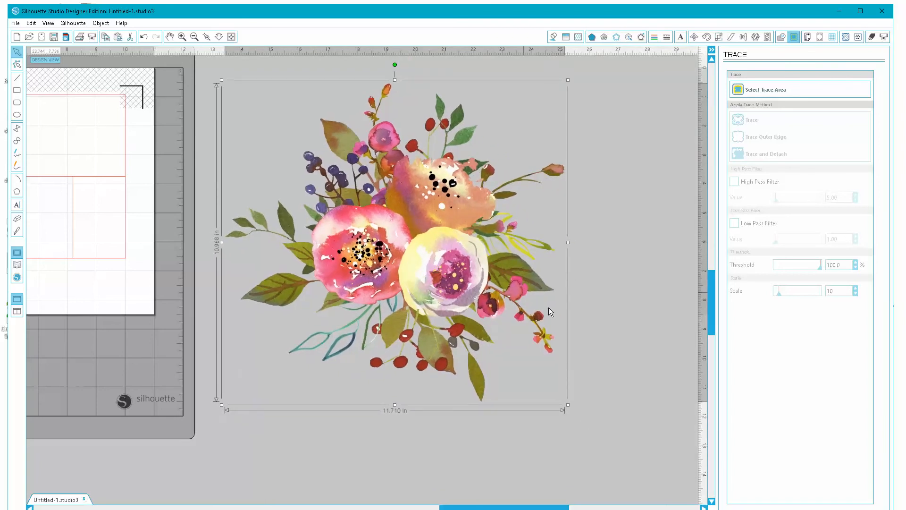
{"action": "left_click", "coordinate": [614, 318]}
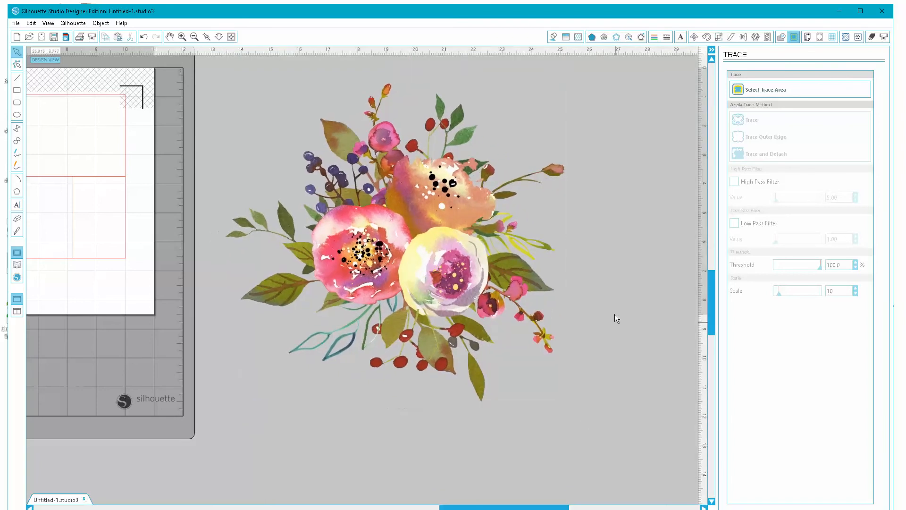
Add the loose leaf beneath the far-right bud to the bouquet's group and reposition the whole bouquet
{"action": "left_click", "coordinate": [446, 202]}
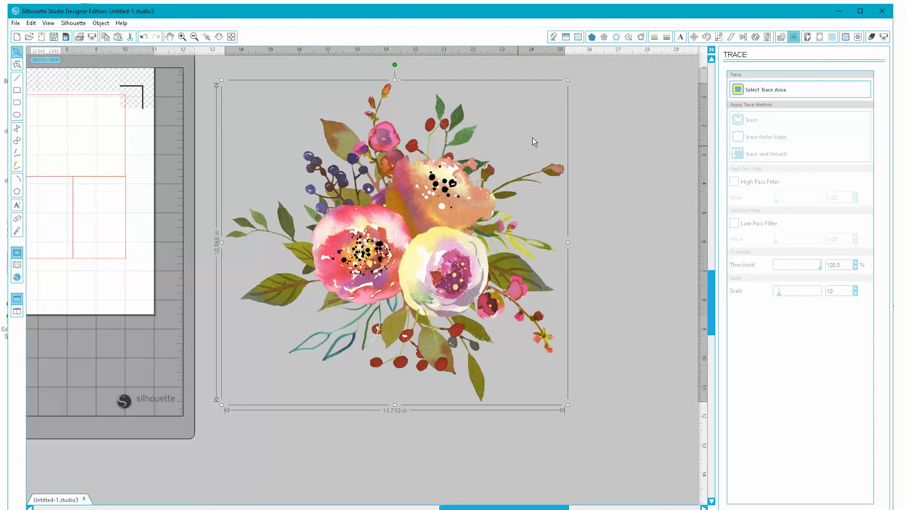
{"action": "left_click", "coordinate": [550, 167]}
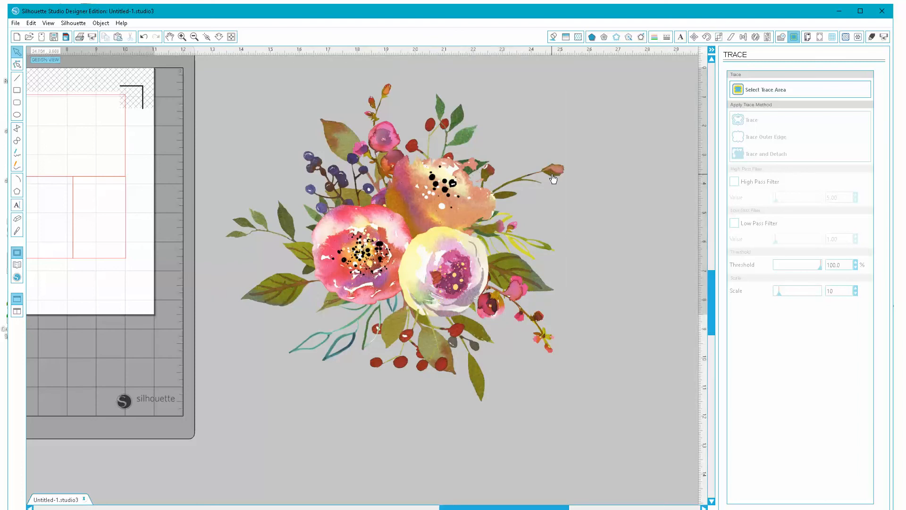
{"action": "left_click", "coordinate": [553, 170]}
{"action": "left_click", "coordinate": [451, 178]}
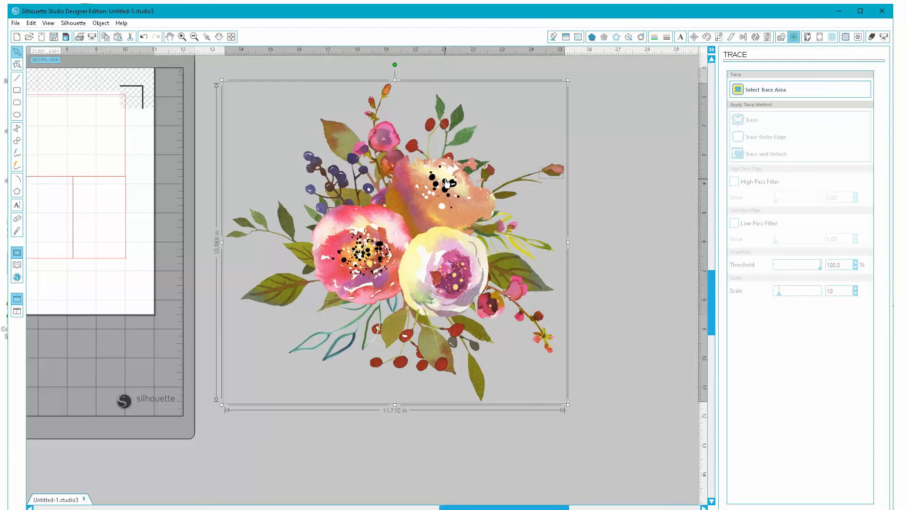
{"action": "right_click", "coordinate": [435, 184]}
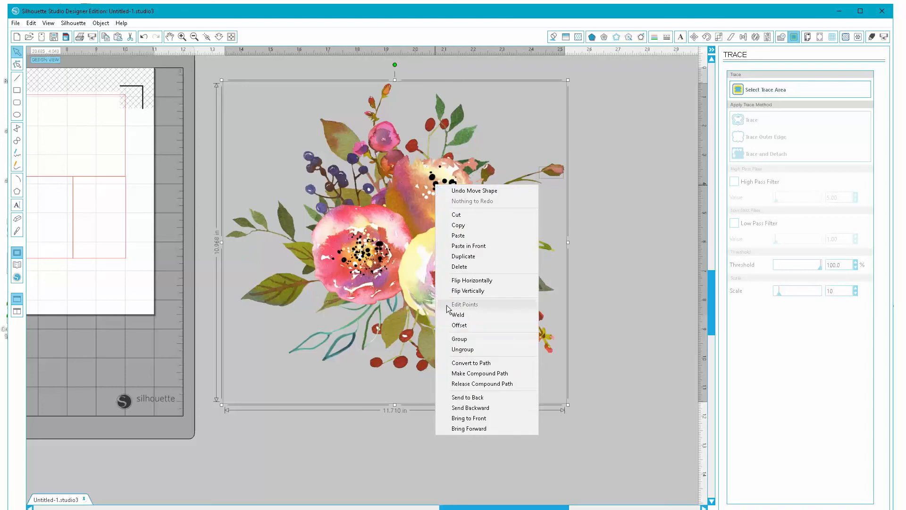
{"action": "left_click", "coordinate": [459, 339]}
{"action": "left_click_drag", "start_coordinate": [448, 244], "coordinate": [478, 249]}
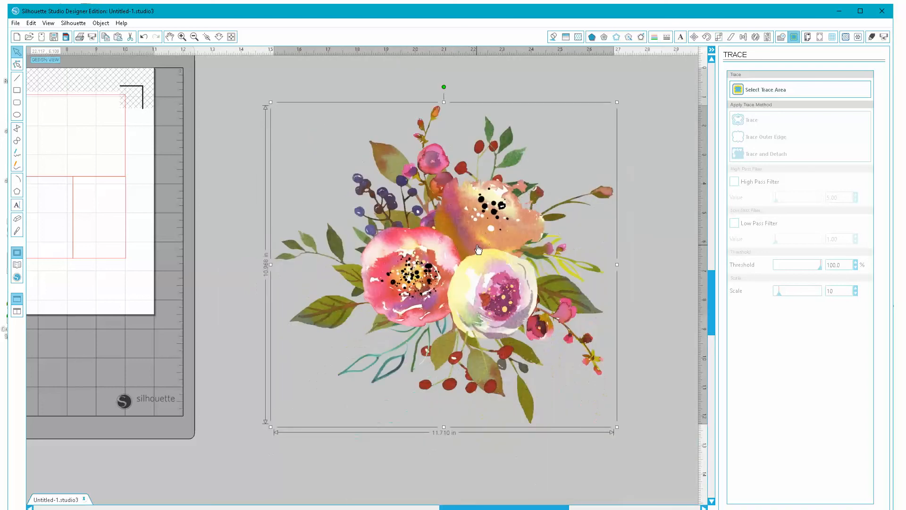
{"action": "left_click", "coordinate": [514, 451]}
{"action": "left_click_drag", "start_coordinate": [494, 294], "coordinate": [469, 277]}
{"action": "left_click", "coordinate": [515, 235]}
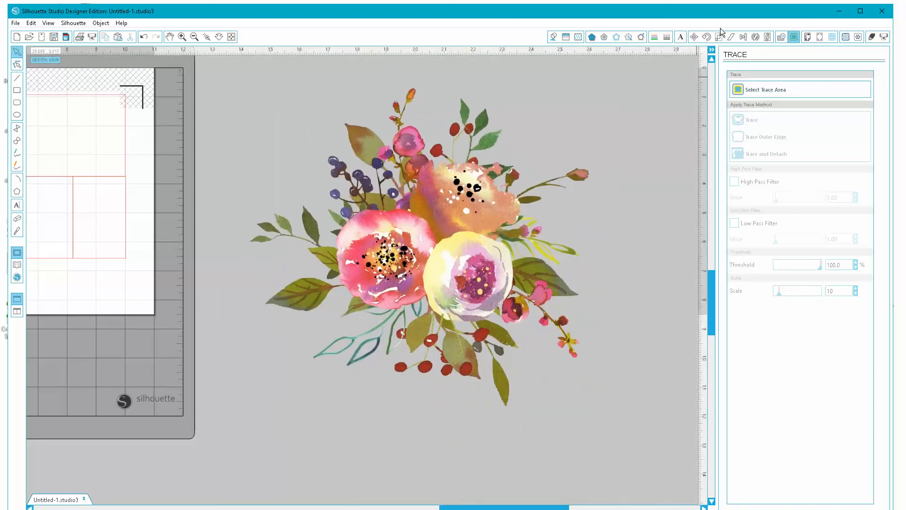
Create a rounded offset outline 0.075 in around the grouped bouquet
{"action": "left_click", "coordinate": [642, 38]}
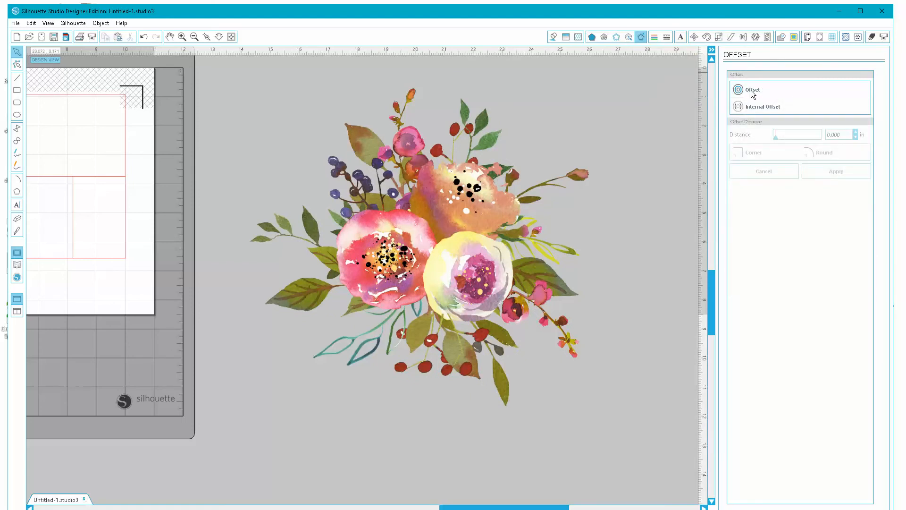
{"action": "left_click", "coordinate": [470, 190]}
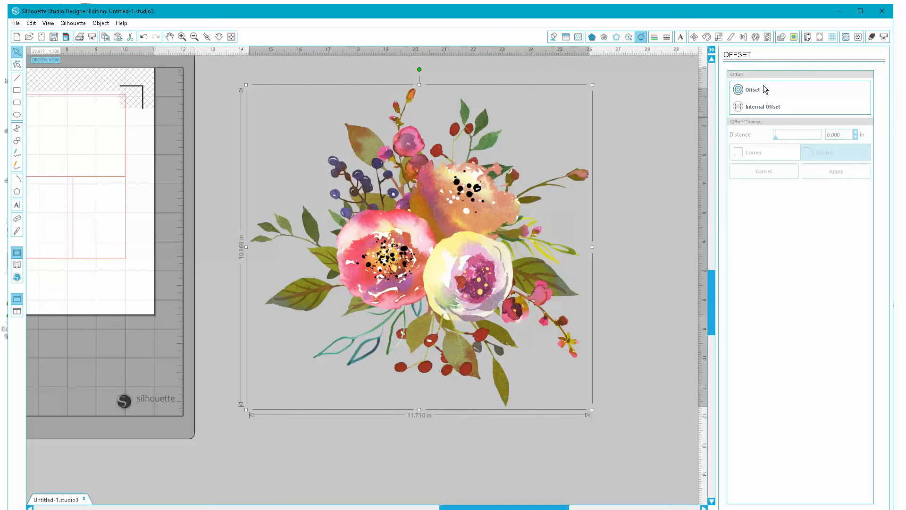
{"action": "left_click", "coordinate": [755, 92]}
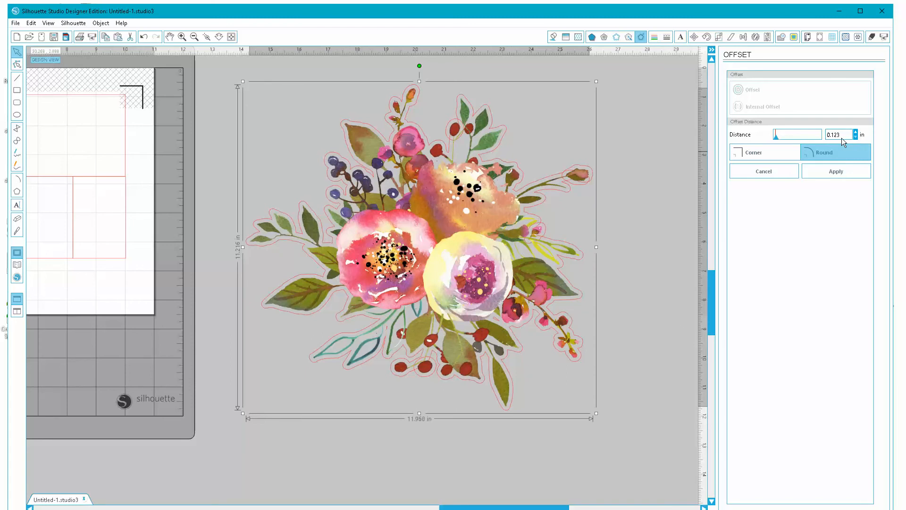
{"action": "double_click", "coordinate": [835, 134]}
{"action": "left_click", "coordinate": [845, 133]}
{"action": "key", "text": "BackSpace"}
{"action": "key", "text": "BackSpace"}
{"action": "key", "text": "BackSpace"}
{"action": "type", "text": "075"}
{"action": "left_click", "coordinate": [833, 171]}
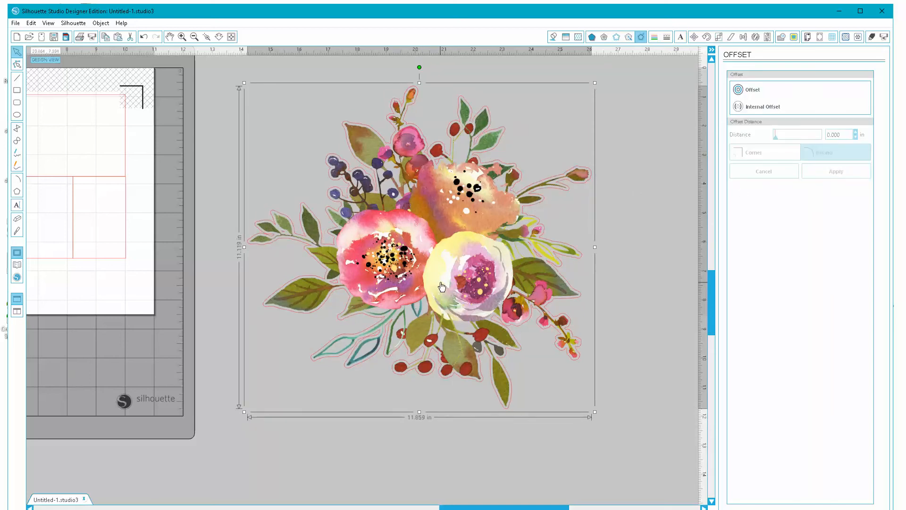
{"action": "left_click_drag", "start_coordinate": [387, 312], "coordinate": [425, 283]}
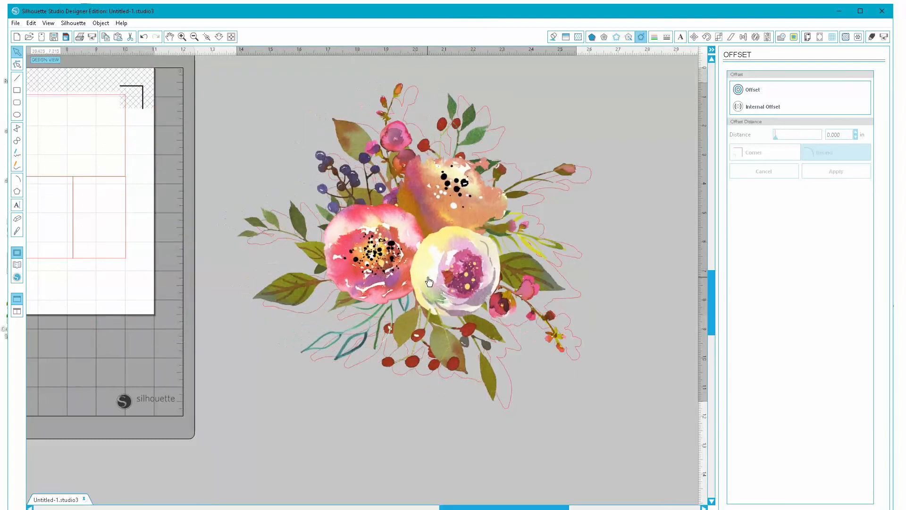
{"action": "left_click", "coordinate": [143, 37]}
{"action": "left_click", "coordinate": [254, 70]}
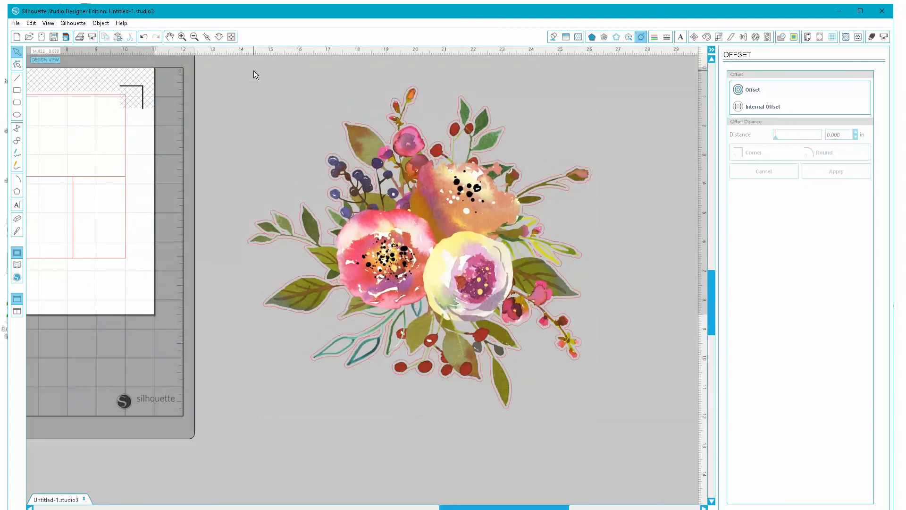
Group the bouquet artwork with its offset outline
{"action": "left_click_drag", "start_coordinate": [253, 70], "coordinate": [619, 423]}
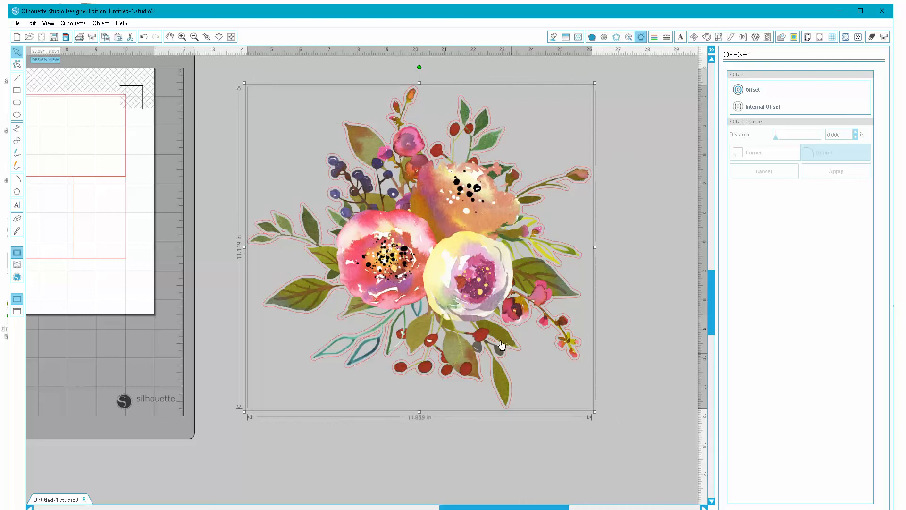
{"action": "right_click", "coordinate": [478, 321]}
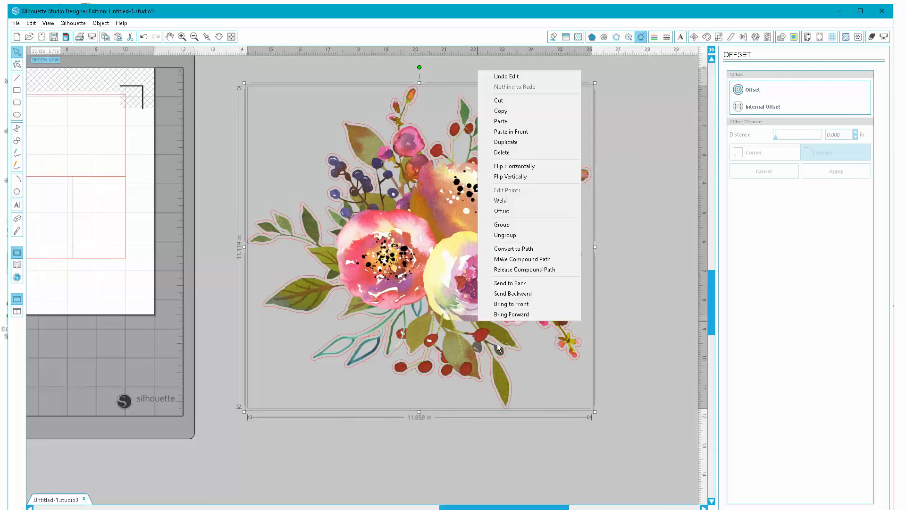
{"action": "left_click", "coordinate": [502, 225]}
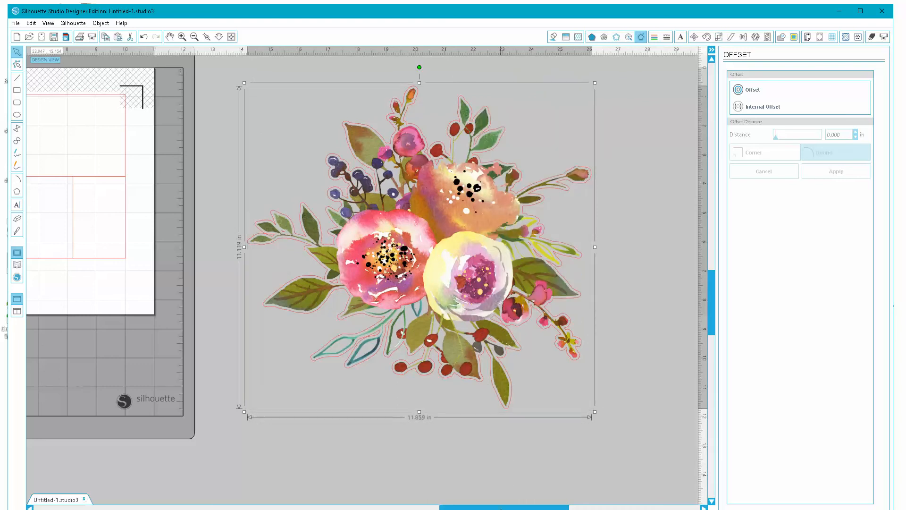
Bring the bouquet onto the page, scale it to about 3.44 in wide and place it over the lower-left label boxes
{"action": "left_click_drag", "start_coordinate": [500, 509], "coordinate": [394, 508]}
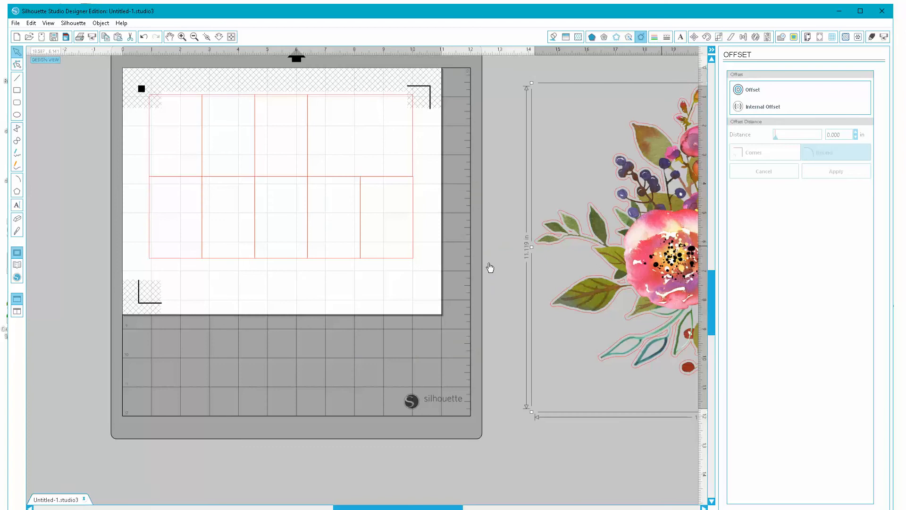
{"action": "left_click_drag", "start_coordinate": [663, 250], "coordinate": [259, 268]}
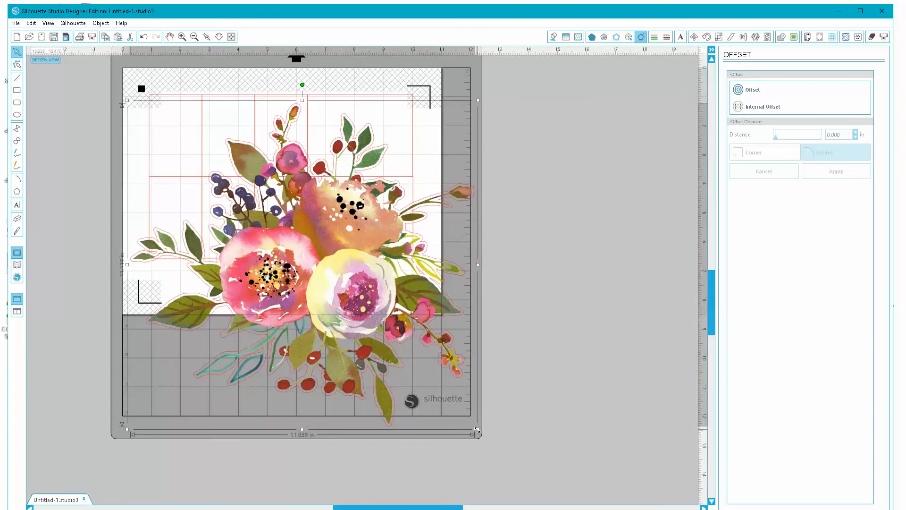
{"action": "left_click_drag", "start_coordinate": [460, 414], "coordinate": [255, 178]}
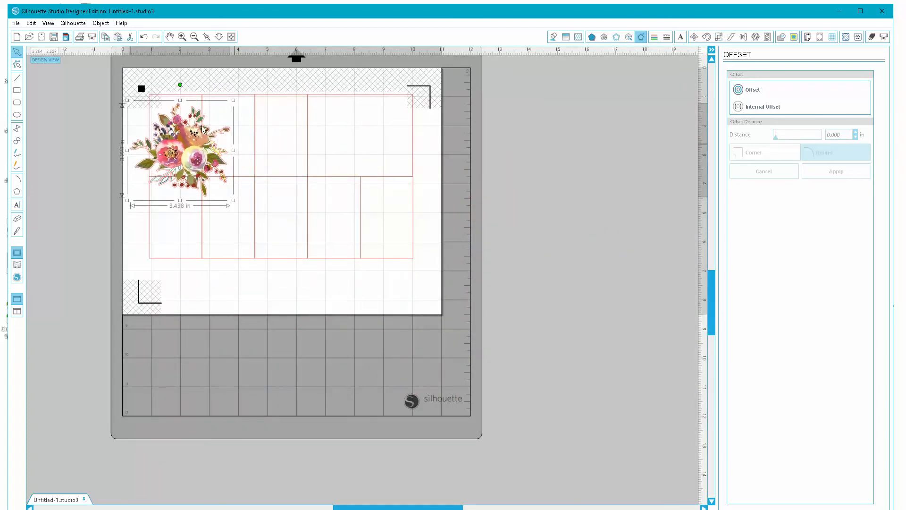
{"action": "left_click_drag", "start_coordinate": [187, 134], "coordinate": [198, 229]}
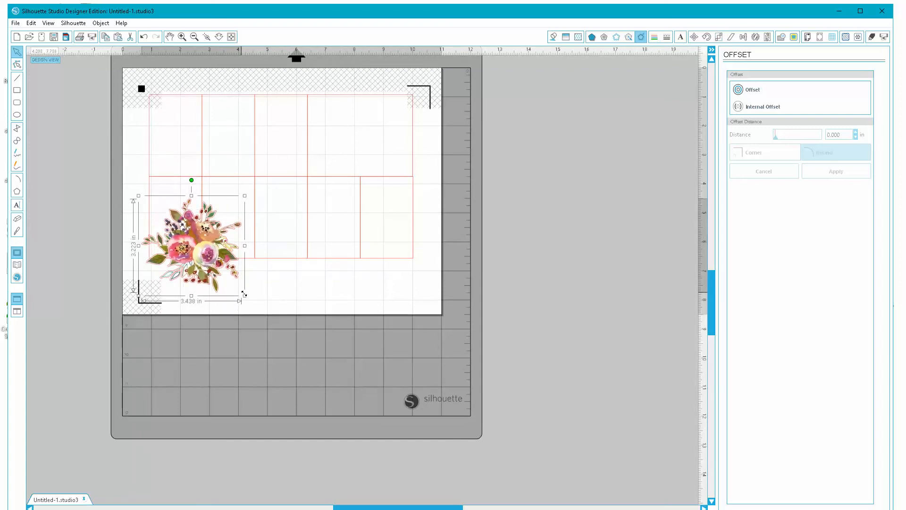
Scale the bouquet down to about 2.16 in wide and position it over the bottom of the lower-left label box
{"action": "left_click_drag", "start_coordinate": [244, 293], "coordinate": [221, 273]}
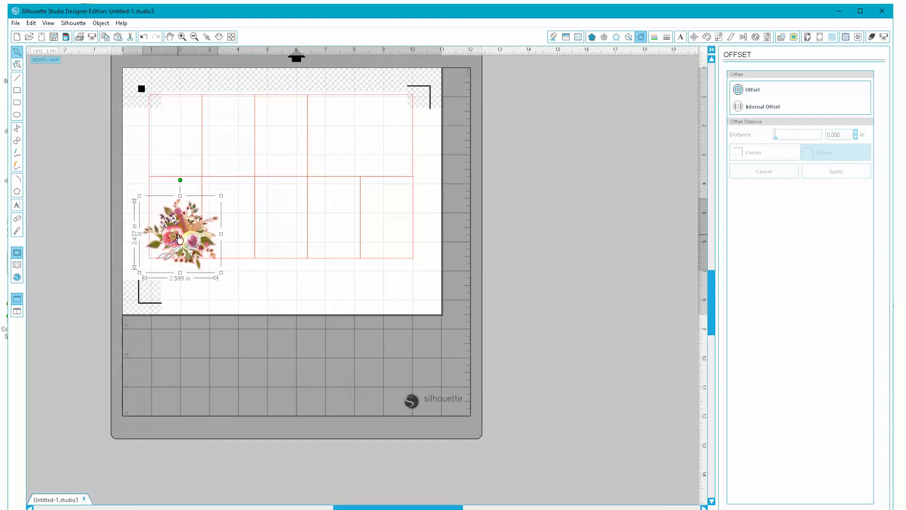
{"action": "left_click_drag", "start_coordinate": [179, 238], "coordinate": [184, 246]}
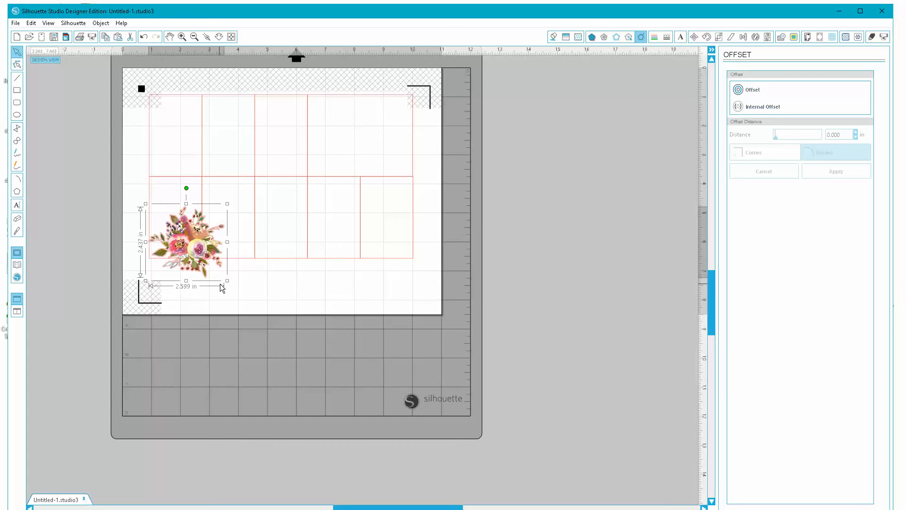
{"action": "left_click_drag", "start_coordinate": [225, 273], "coordinate": [205, 257]}
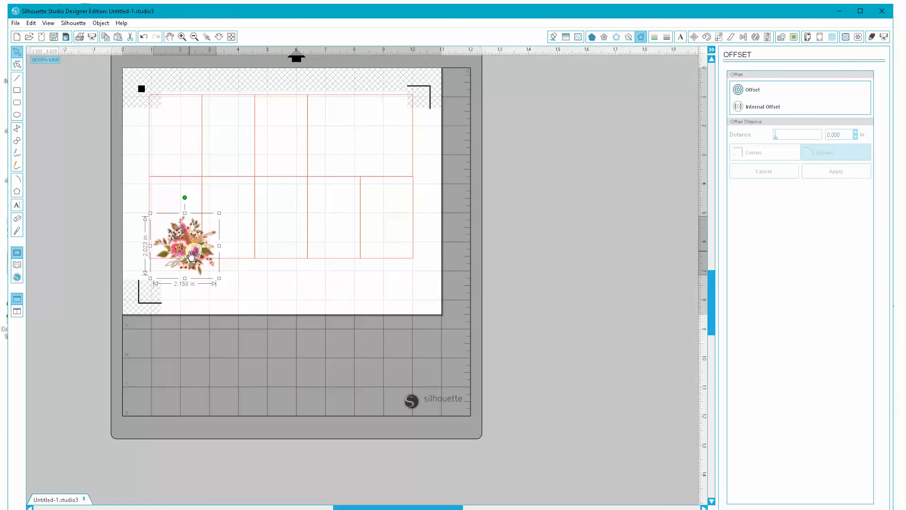
{"action": "left_click_drag", "start_coordinate": [191, 255], "coordinate": [192, 252]}
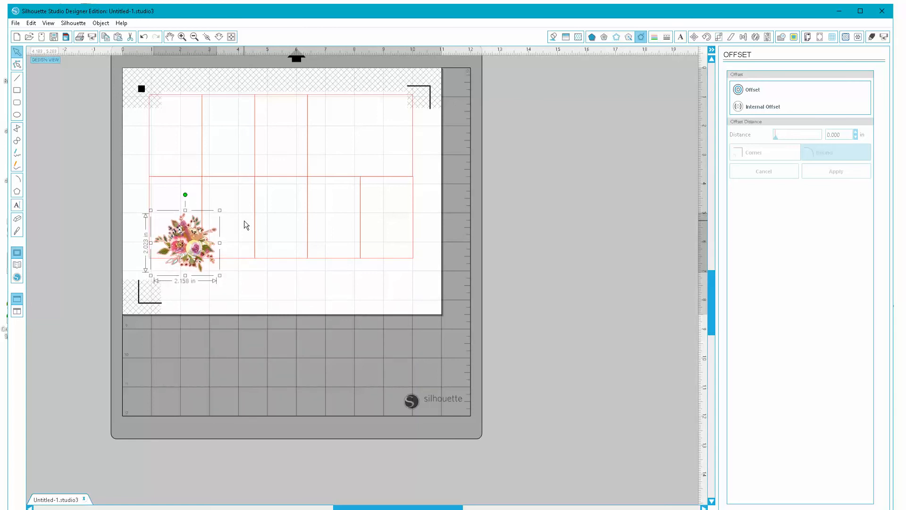
Move the second lower-row label box off the page into the empty area beside the mat
{"action": "left_click", "coordinate": [262, 231]}
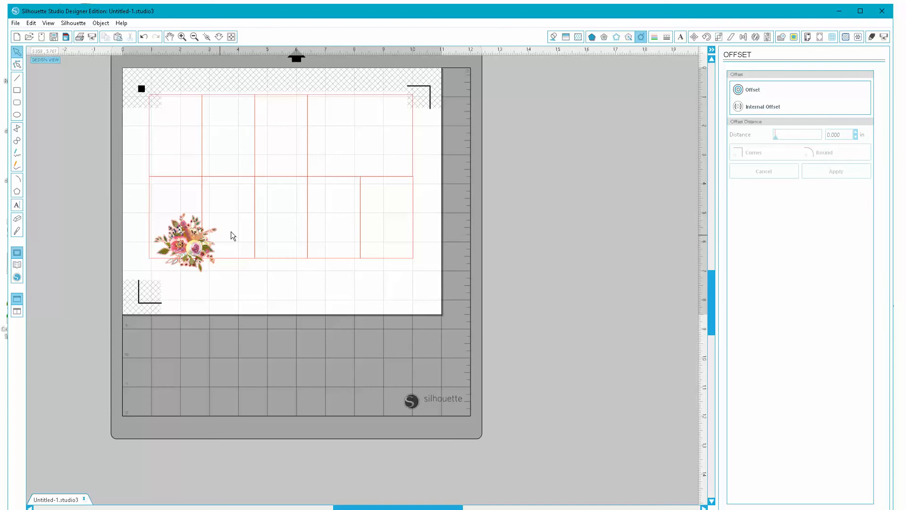
{"action": "left_click", "coordinate": [216, 182]}
{"action": "left_click_drag", "start_coordinate": [217, 182], "coordinate": [570, 225]}
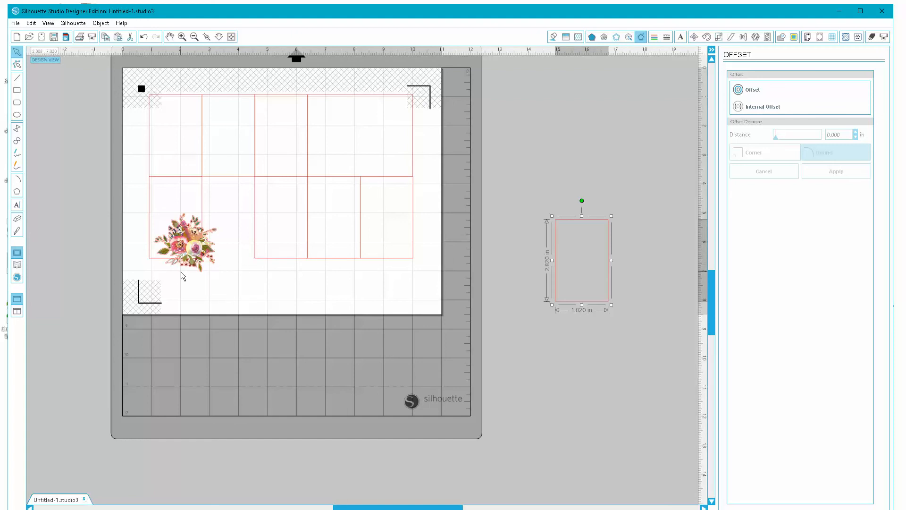
Group the lower-left label box with the bouquet that overlaps it
{"action": "left_click", "coordinate": [203, 253]}
{"action": "left_click", "coordinate": [152, 202]}
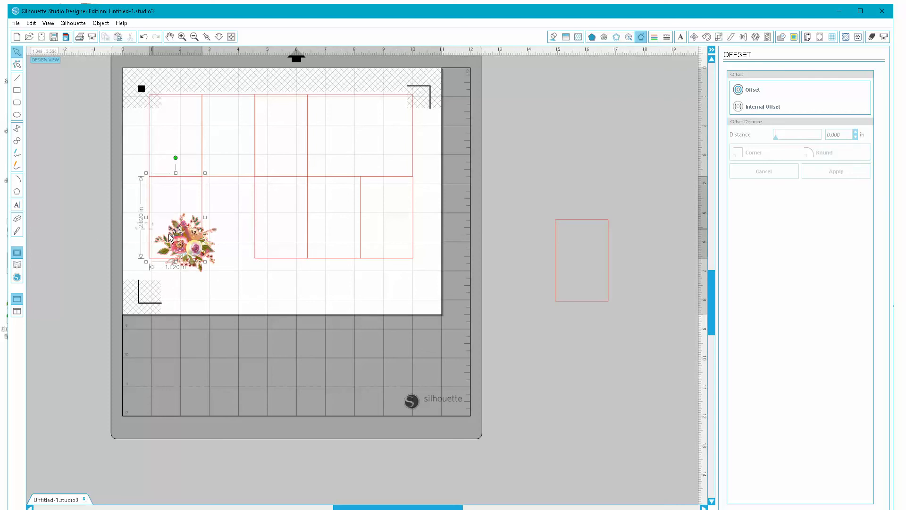
{"action": "left_click", "coordinate": [191, 245], "text": "shift"}
{"action": "right_click", "coordinate": [184, 249]}
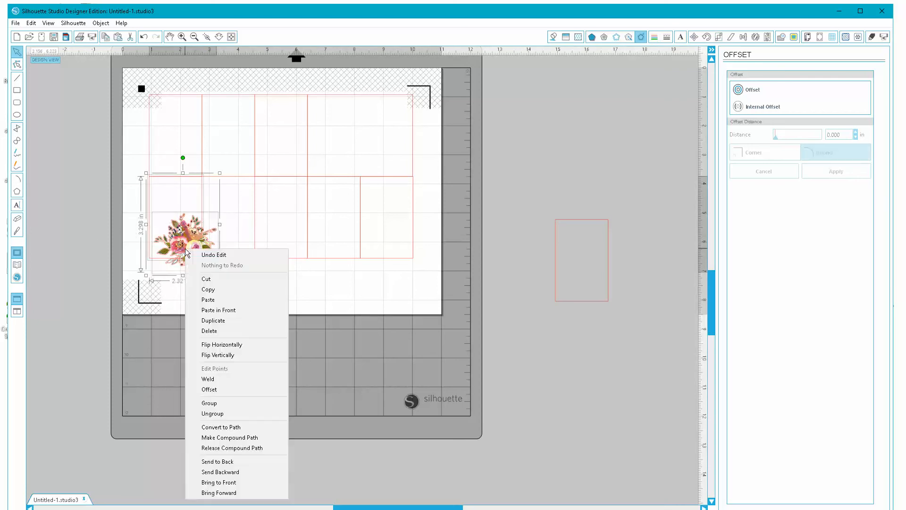
{"action": "left_click", "coordinate": [209, 404]}
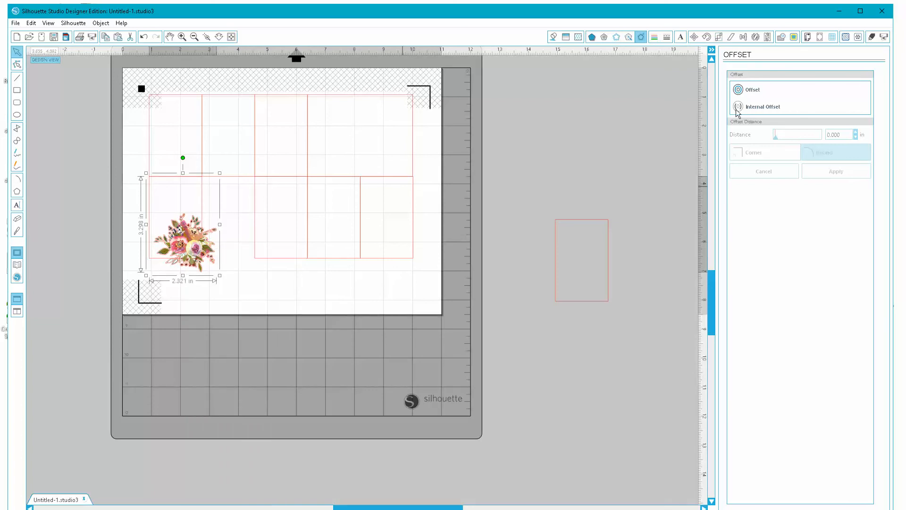
Set the cut style of the grouped label and bouquet to Cut Edge and leave the cut settings
{"action": "left_click", "coordinate": [873, 38]}
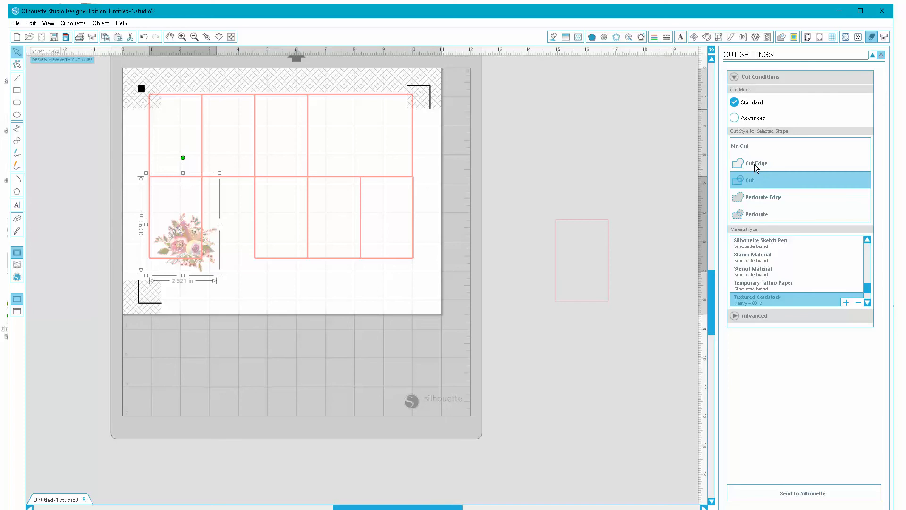
{"action": "left_click", "coordinate": [756, 166]}
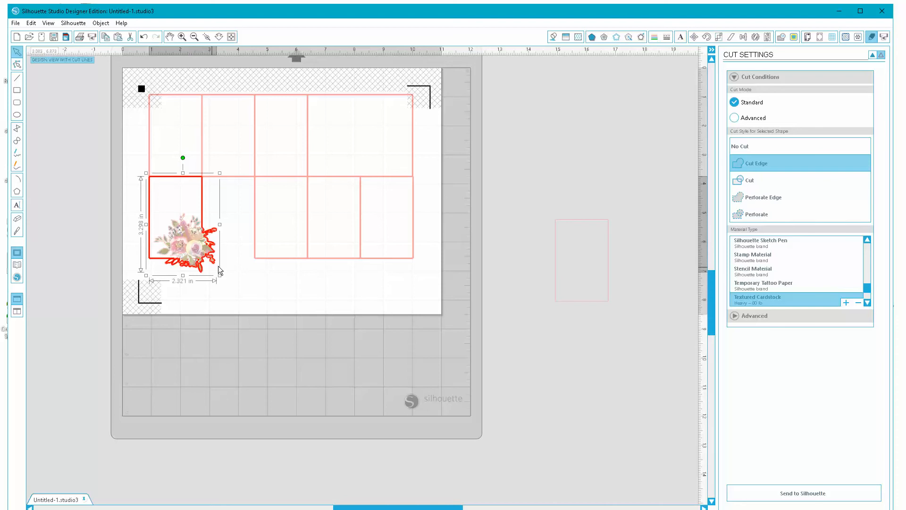
{"action": "left_click", "coordinate": [492, 288]}
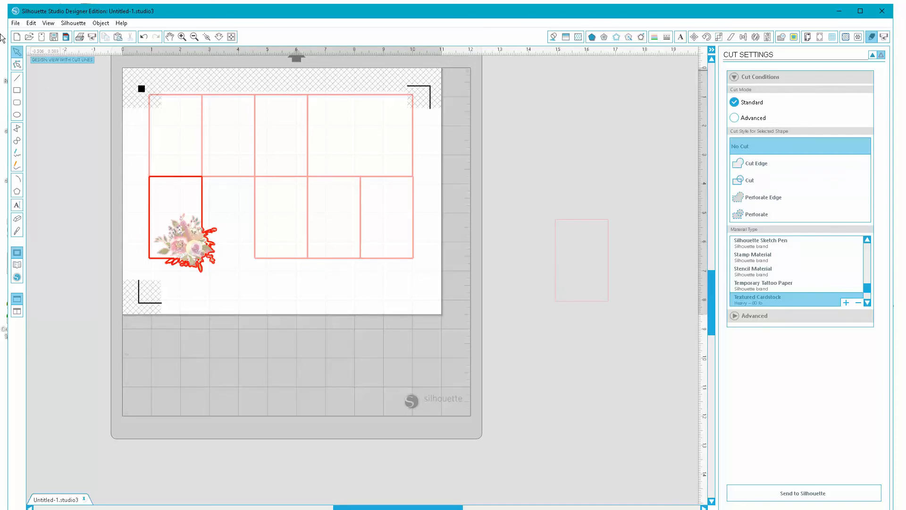
{"action": "left_click", "coordinate": [553, 37]}
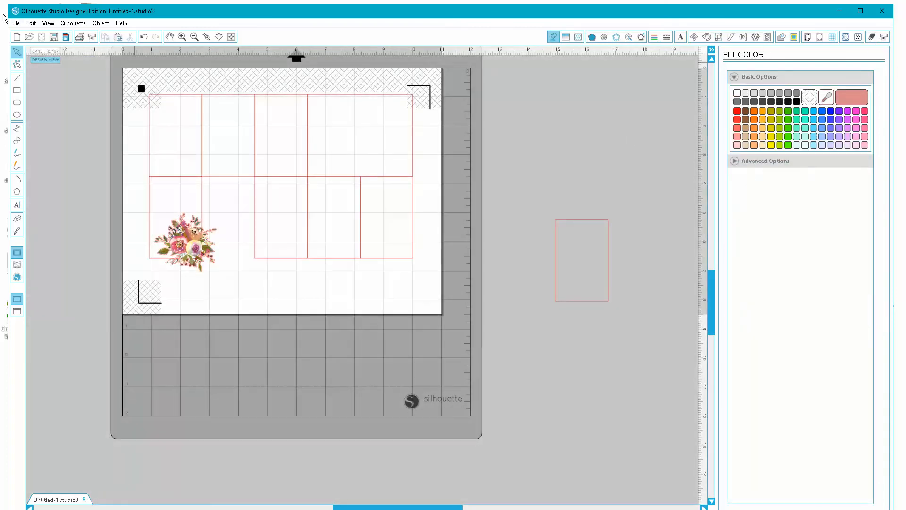
Merge bouquet-8.png from the arrangements folder into the document, browsing the files as extra large icons
{"action": "left_click", "coordinate": [17, 24]}
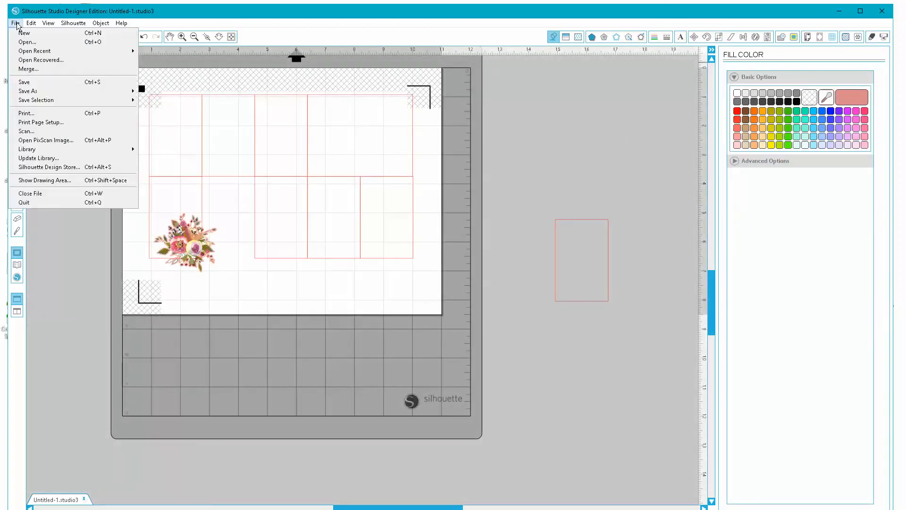
{"action": "left_click", "coordinate": [29, 69]}
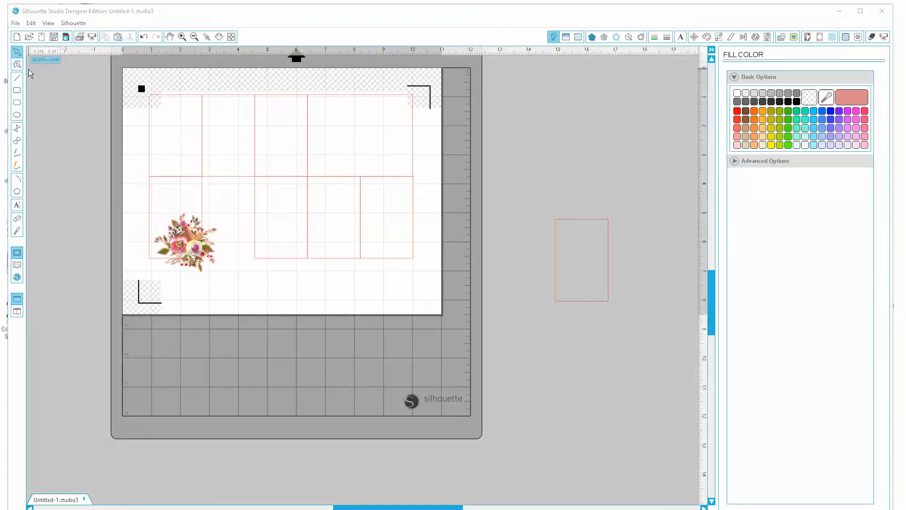
{"action": "scroll", "coordinate": [267, 197], "scroll_direction": "down", "scroll_amount": 5}
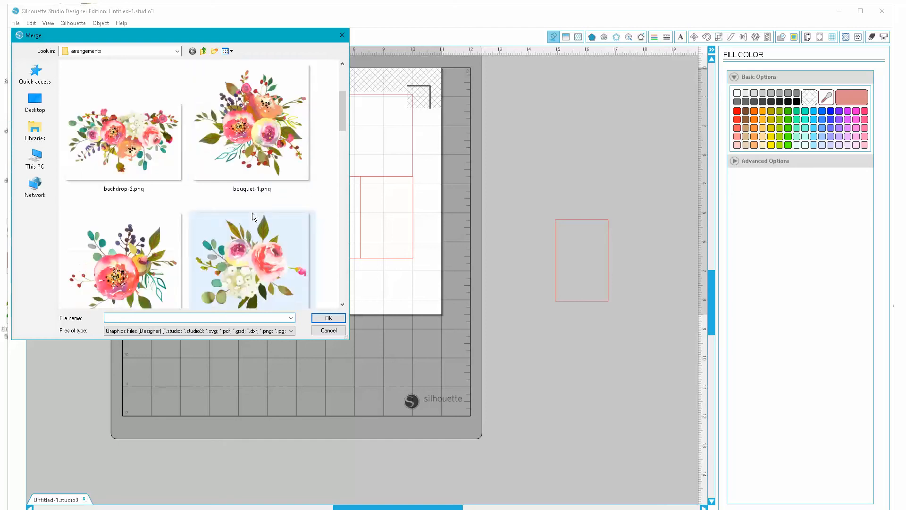
{"action": "scroll", "coordinate": [238, 208], "scroll_direction": "down", "scroll_amount": 3}
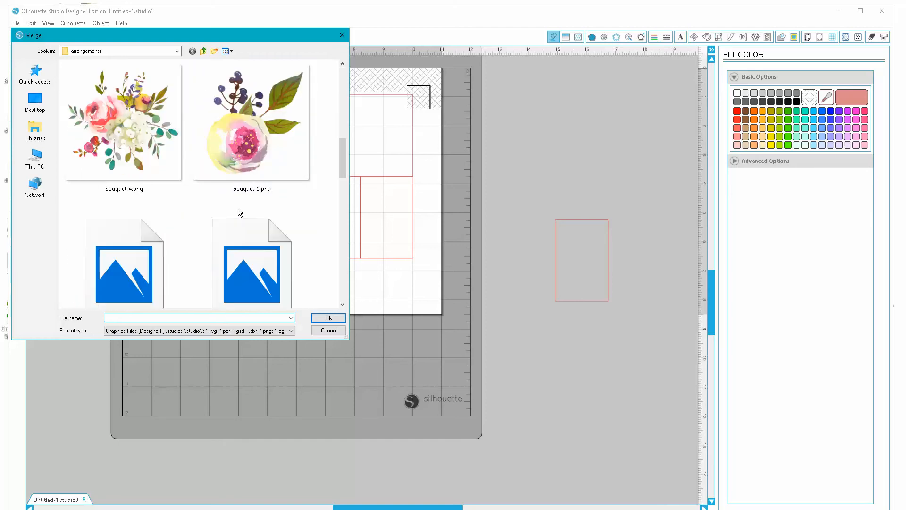
{"action": "scroll", "coordinate": [184, 181], "scroll_direction": "down", "scroll_amount": 5}
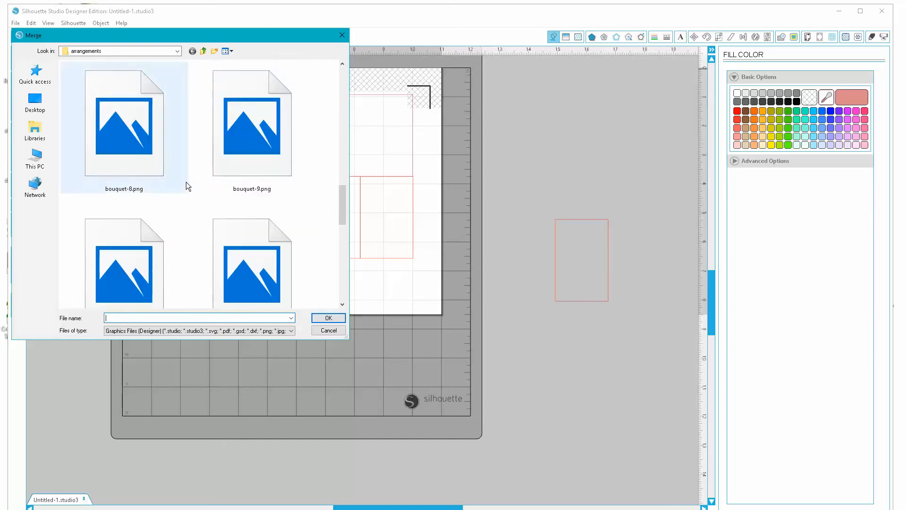
{"action": "left_click", "coordinate": [232, 52]}
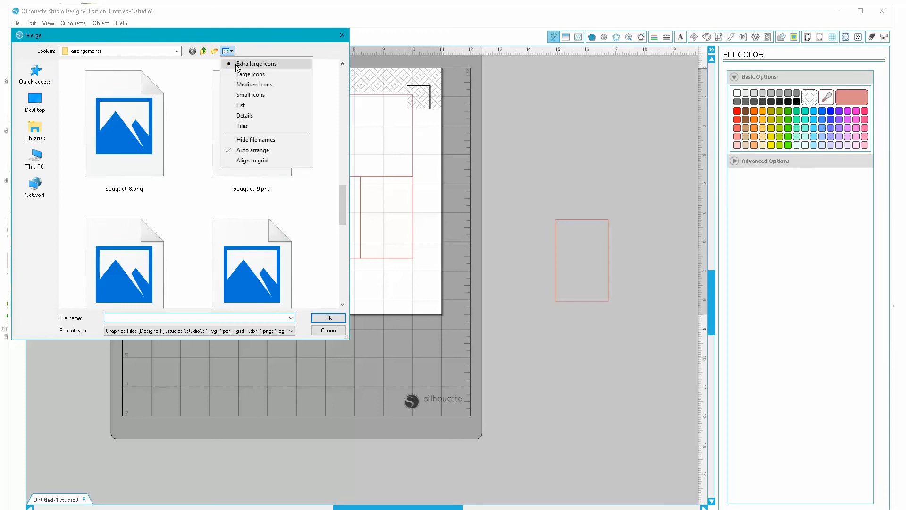
{"action": "left_click", "coordinate": [245, 66]}
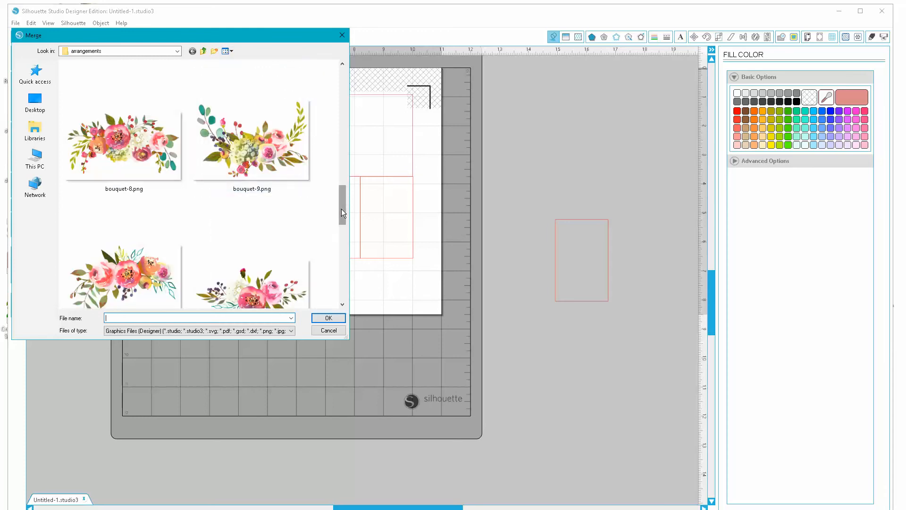
{"action": "double_click", "coordinate": [132, 138]}
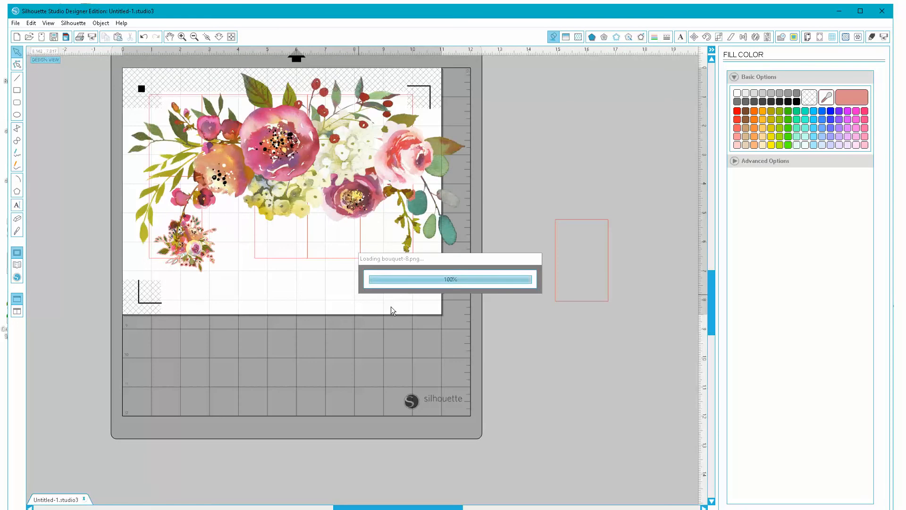
Move the spare label box to the left of the mat and the new bouquet into the empty area to its right
{"action": "left_click_drag", "start_coordinate": [574, 222], "coordinate": [30, 203]}
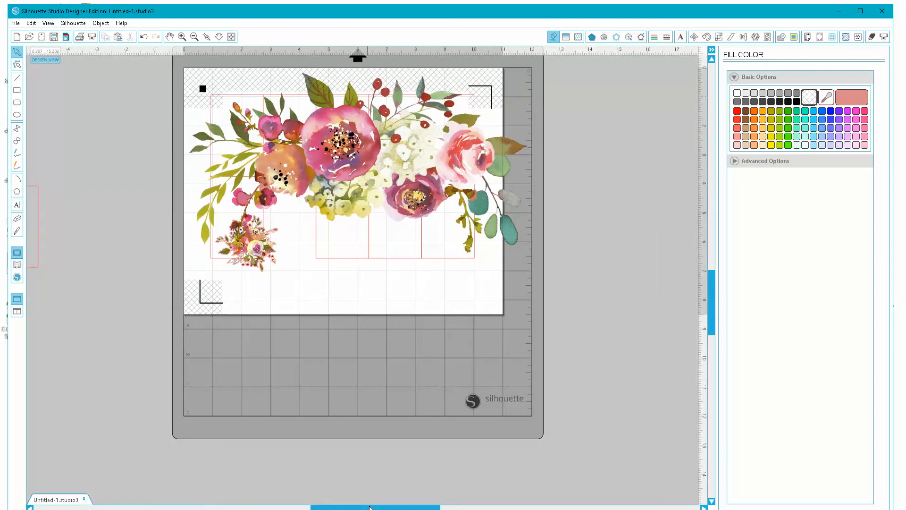
{"action": "left_click_drag", "start_coordinate": [364, 508], "coordinate": [456, 508]}
{"action": "left_click_drag", "start_coordinate": [243, 250], "coordinate": [648, 335]}
{"action": "left_click_drag", "start_coordinate": [481, 507], "coordinate": [522, 491]}
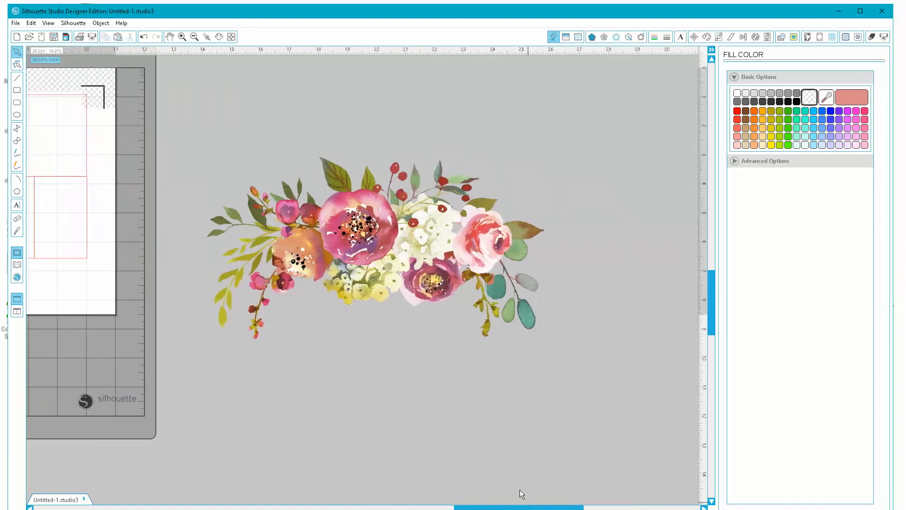
Mark a trace area of about 12.8 by 7.3 in around the whole new bouquet
{"action": "left_click", "coordinate": [795, 37]}
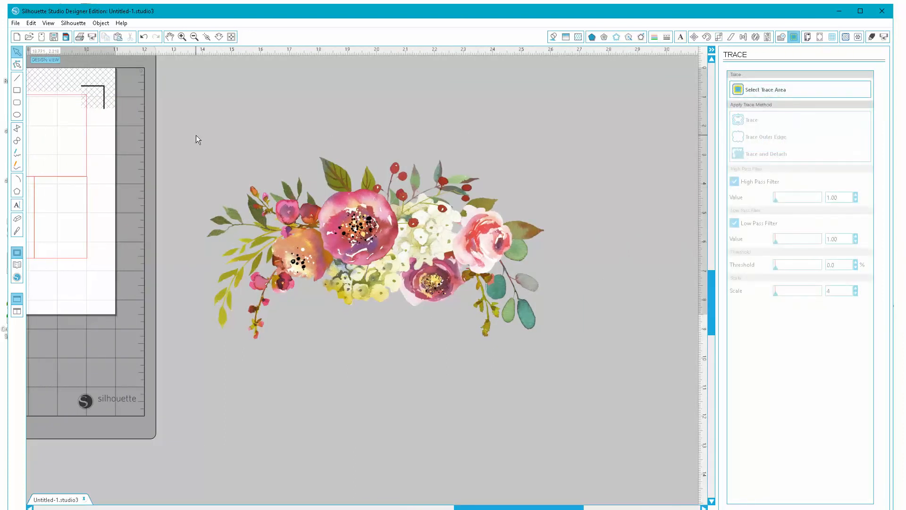
{"action": "left_click_drag", "start_coordinate": [196, 135], "coordinate": [419, 258]}
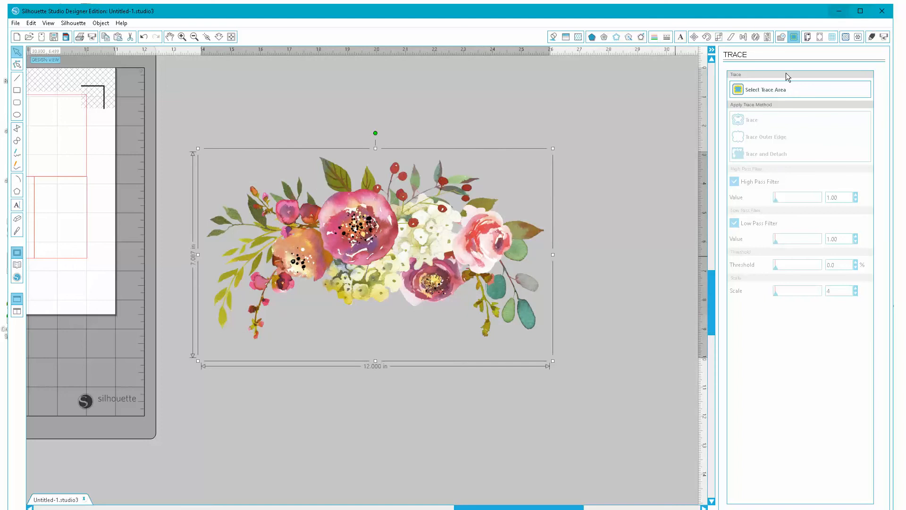
{"action": "left_click", "coordinate": [779, 93]}
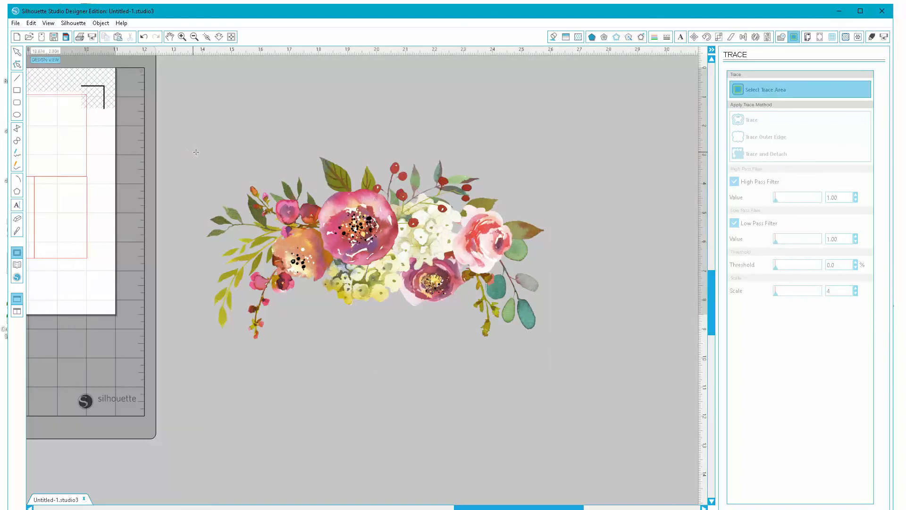
{"action": "mouse_move", "coordinate": [197, 151]}
{"action": "left_mouse_down"}
{"action": "mouse_move", "coordinate": [326, 176]}
{"action": "mouse_move", "coordinate": [512, 304]}
{"action": "mouse_move", "coordinate": [570, 363]}
{"action": "left_mouse_up"}
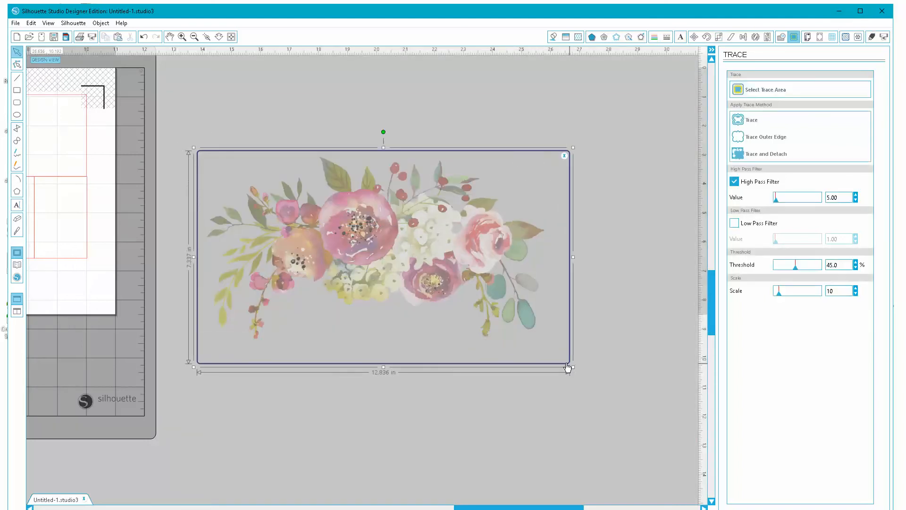
Turn off the high pass filter, set the threshold to 100% and scale to 29, and trace and detach the bouquet
{"action": "left_click", "coordinate": [735, 182]}
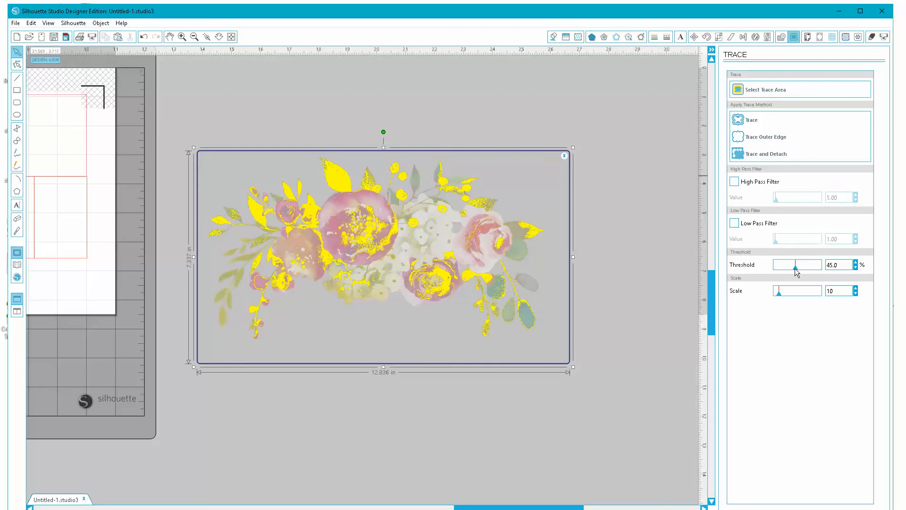
{"action": "left_click_drag", "start_coordinate": [795, 267], "coordinate": [826, 268]}
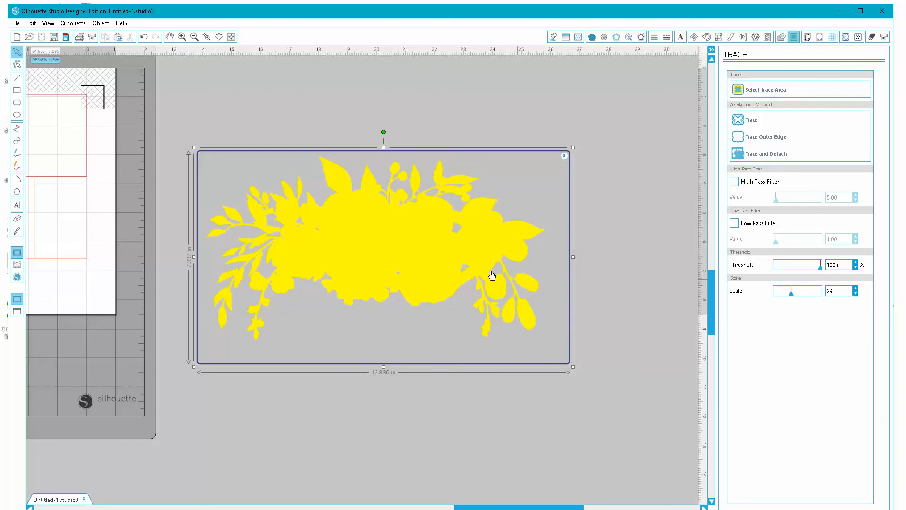
{"action": "left_click", "coordinate": [758, 156]}
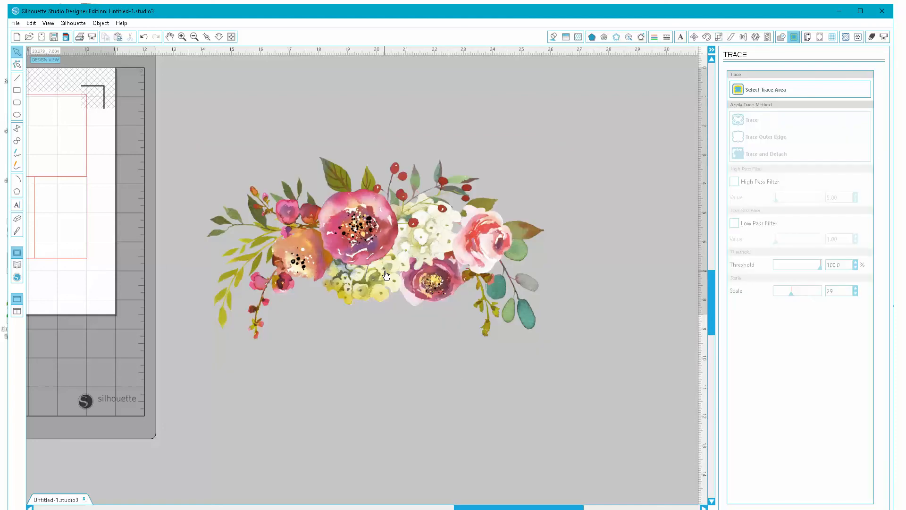
Move the detached bouquet and its loose bud aside and delete the leftover original image
{"action": "left_click_drag", "start_coordinate": [369, 235], "coordinate": [38, 307]}
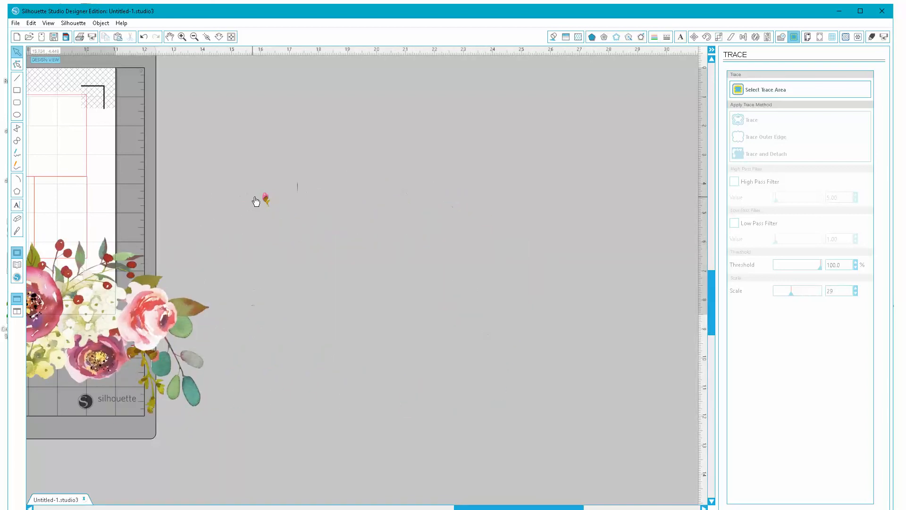
{"action": "left_click_drag", "start_coordinate": [255, 202], "coordinate": [97, 193]}
{"action": "left_click_drag", "start_coordinate": [189, 128], "coordinate": [587, 305]}
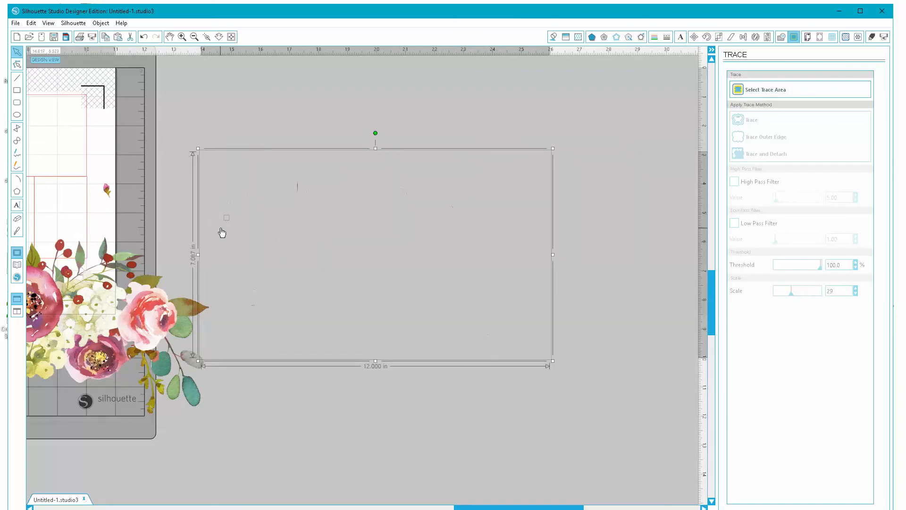
{"action": "right_click", "coordinate": [291, 192]}
{"action": "left_click", "coordinate": [324, 276]}
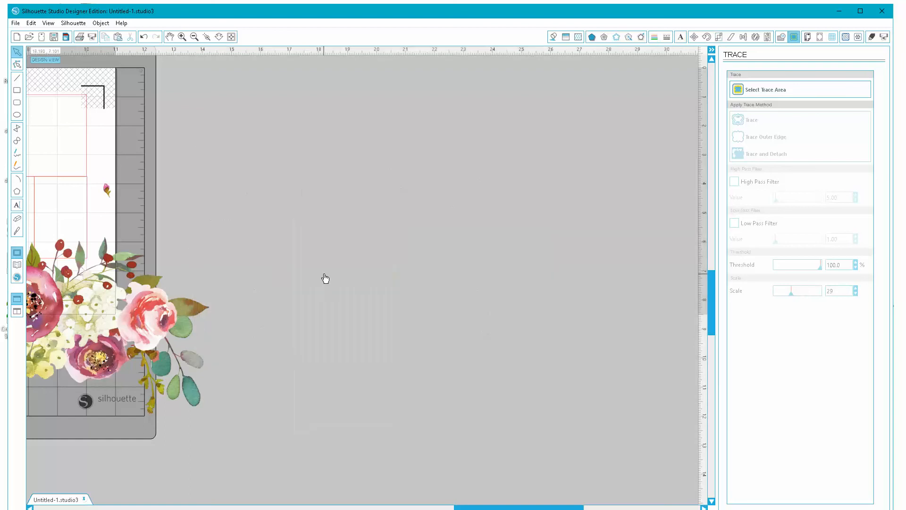
Move the detached bouquet back into the empty area and fit the loose bud into its spot among the upper-left leaves
{"action": "left_click_drag", "start_coordinate": [362, 269], "coordinate": [533, 218]}
{"action": "left_click", "coordinate": [236, 203]}
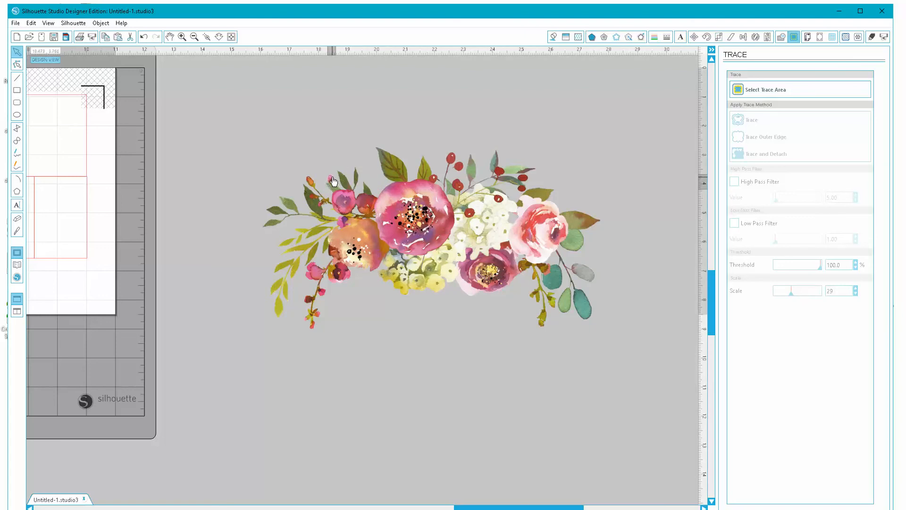
{"action": "left_click", "coordinate": [335, 138]}
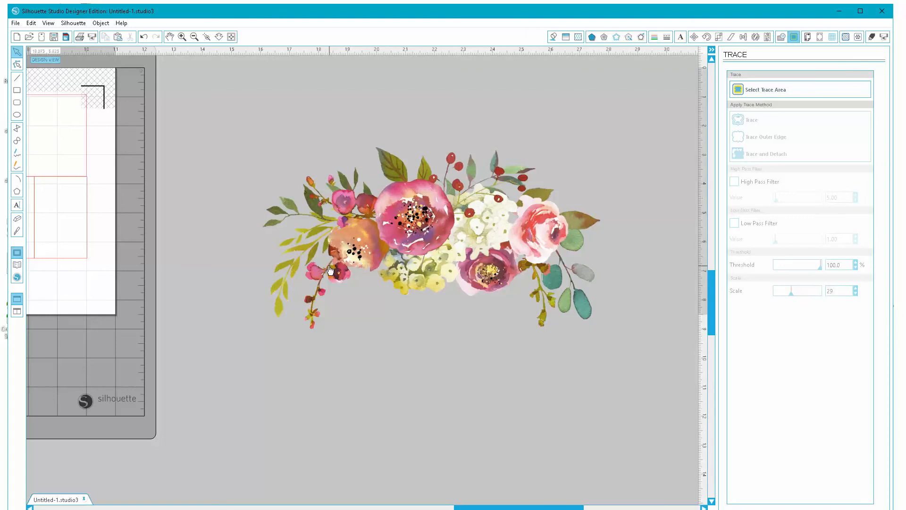
Select all pieces of the detached bouquet, including the loose bud, and group them
{"action": "left_click", "coordinate": [262, 149]}
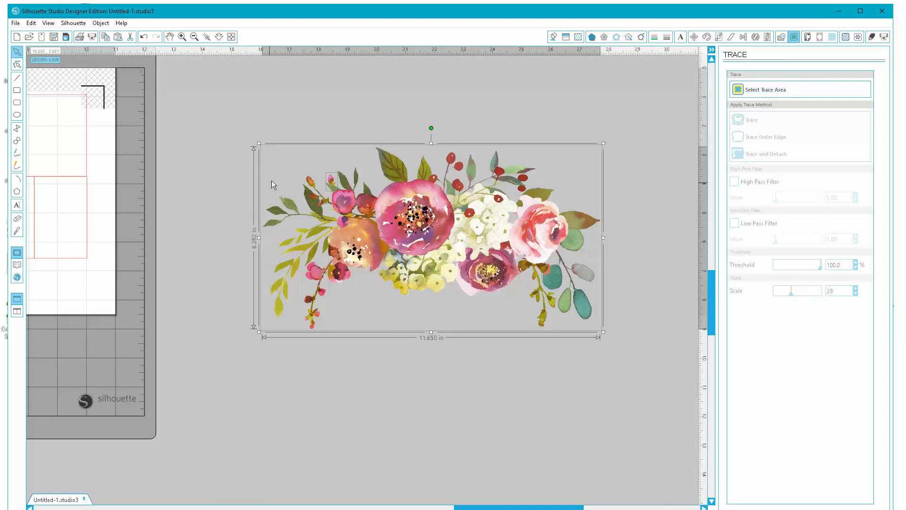
{"action": "right_click", "coordinate": [409, 206]}
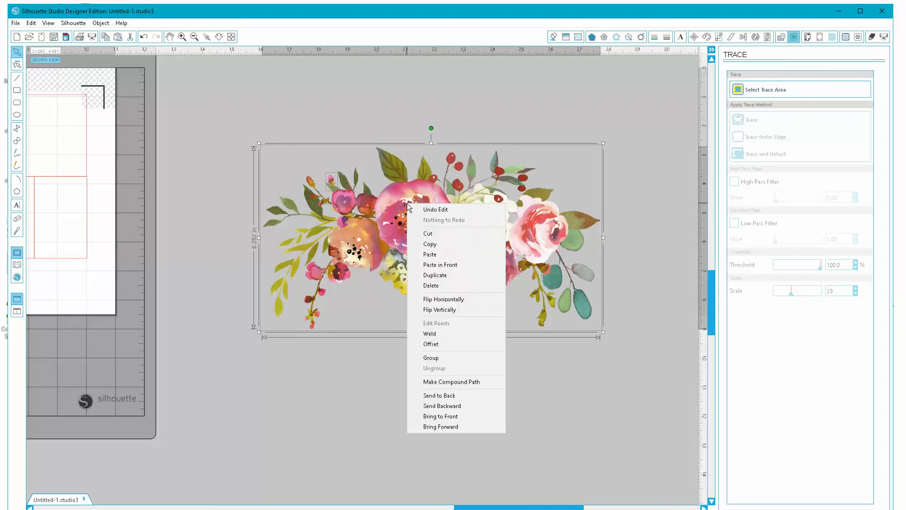
{"action": "left_click", "coordinate": [434, 360]}
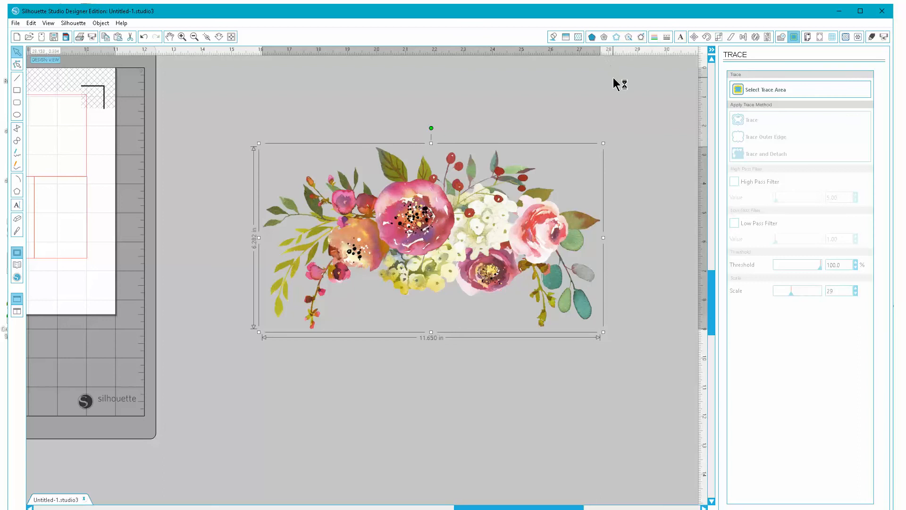
Apply a rounded outer offset of 0.075 in around the grouped bouquet
{"action": "left_click", "coordinate": [641, 37]}
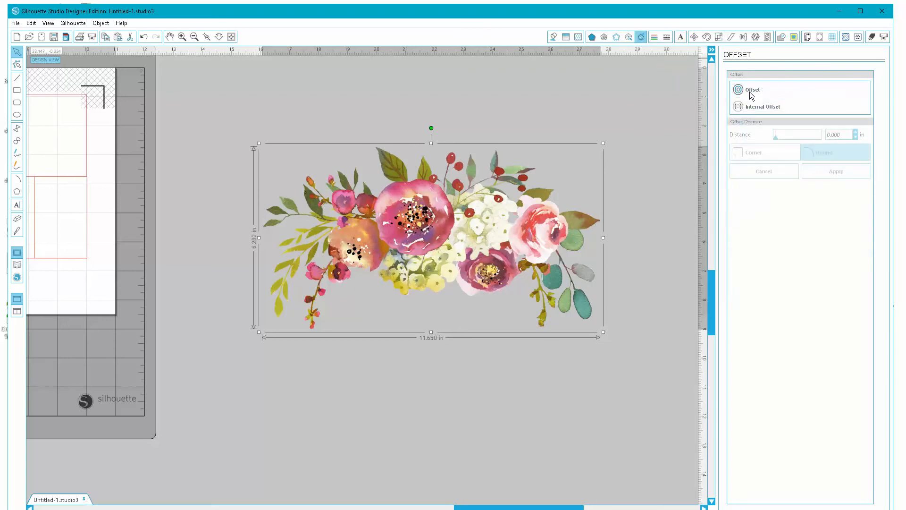
{"action": "left_click", "coordinate": [750, 92]}
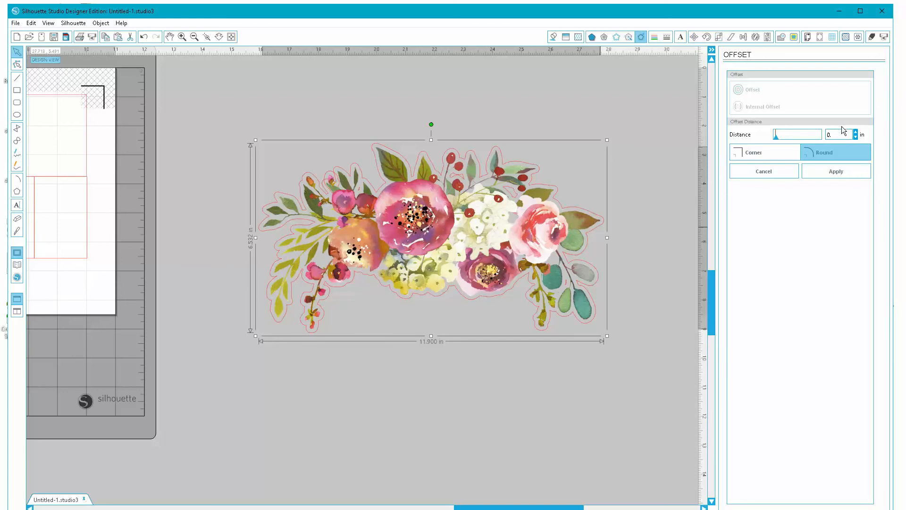
{"action": "type", "text": "75"}
{"action": "left_click", "coordinate": [836, 173]}
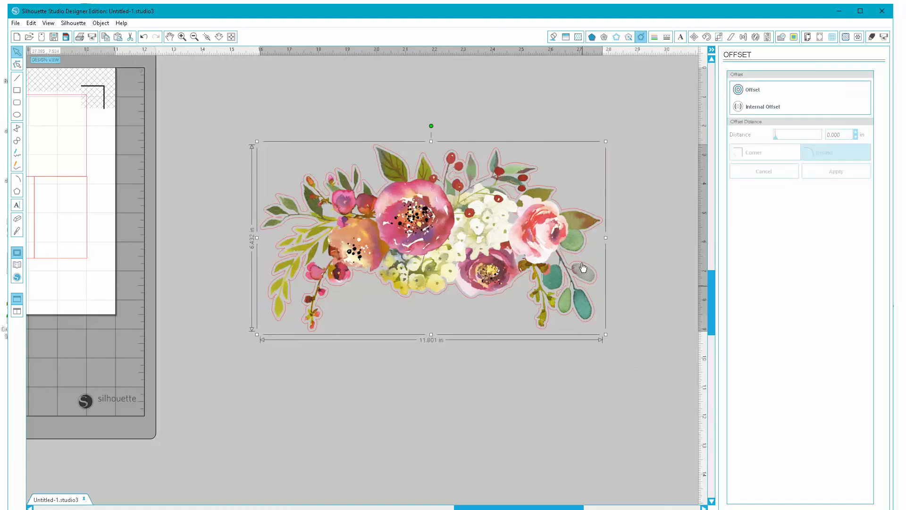
Select the bouquet together with its offset outline and group them
{"action": "left_click_drag", "start_coordinate": [236, 106], "coordinate": [533, 285]}
{"action": "right_click", "coordinate": [526, 234]}
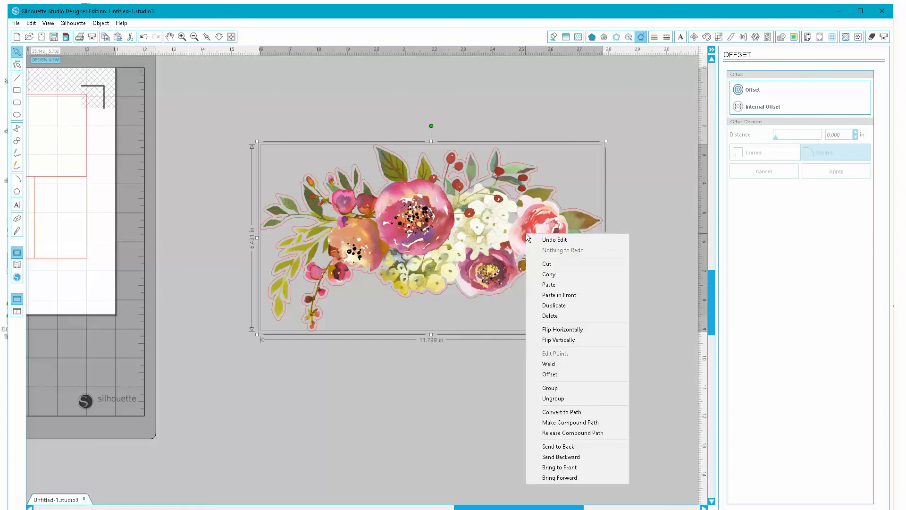
{"action": "left_click", "coordinate": [562, 388]}
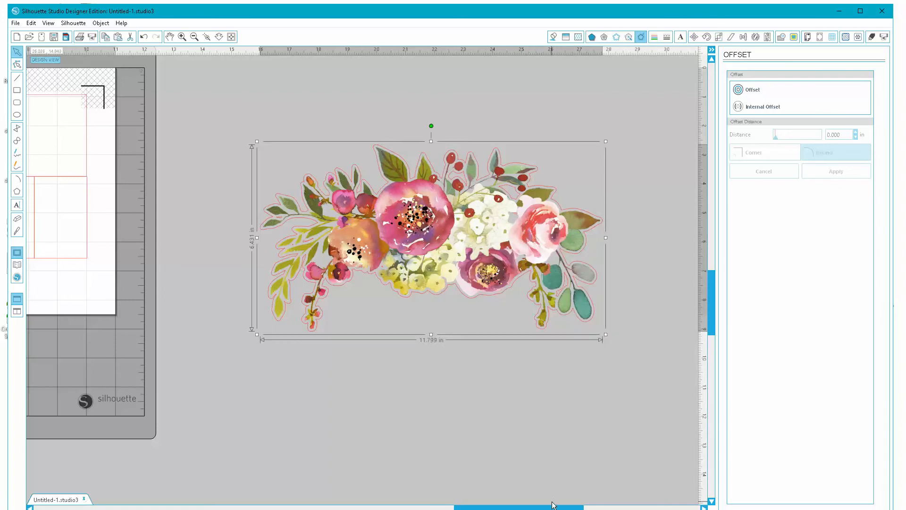
Move the grouped bouquet onto the wide box at the page's upper right and scale it to about 4.0 in wide
{"action": "left_click_drag", "start_coordinate": [551, 508], "coordinate": [465, 508]}
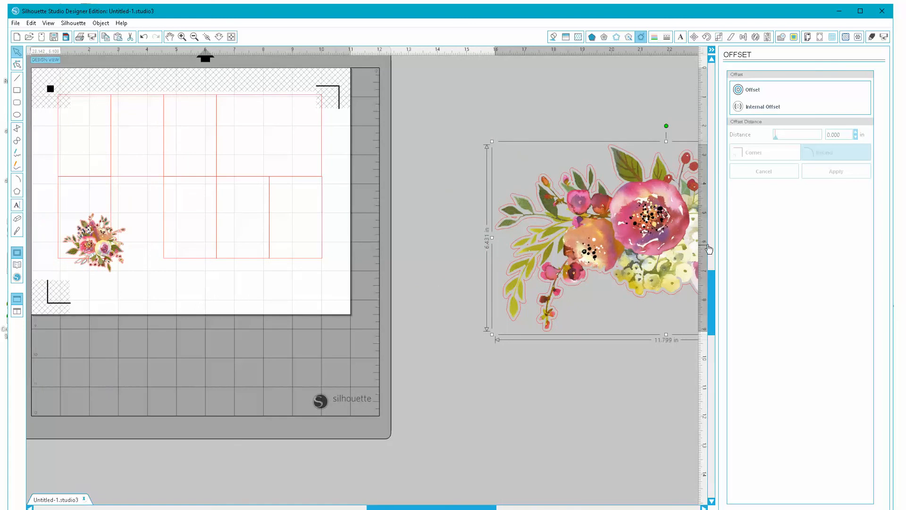
{"action": "left_click_drag", "start_coordinate": [657, 241], "coordinate": [296, 197]}
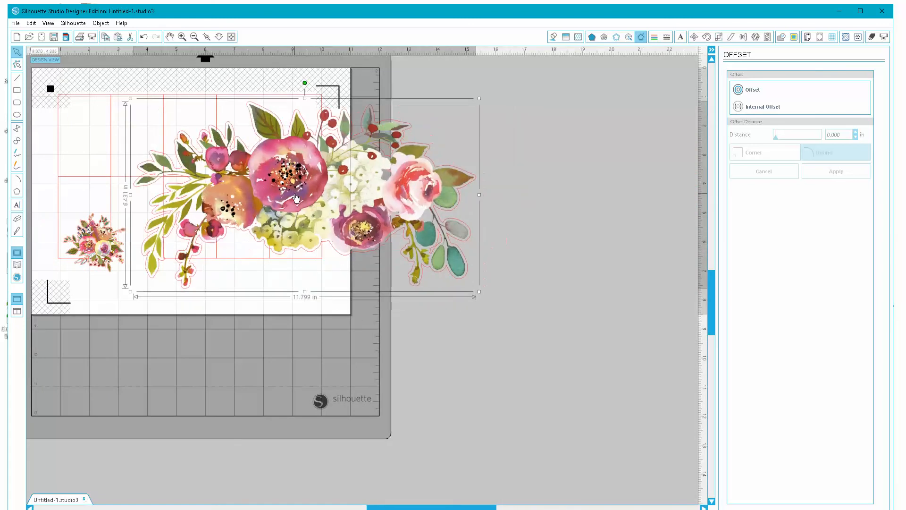
{"action": "left_click_drag", "start_coordinate": [479, 291], "coordinate": [247, 160]}
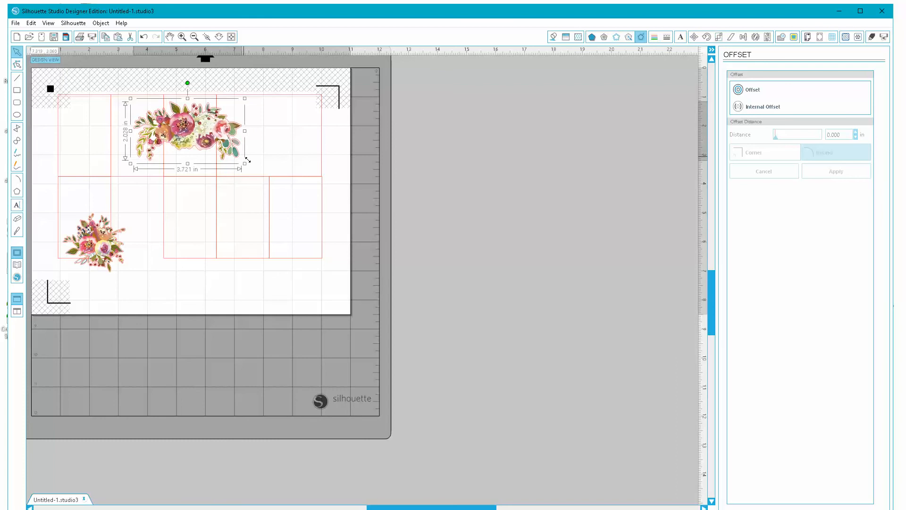
{"action": "left_click_drag", "start_coordinate": [174, 114], "coordinate": [256, 90]}
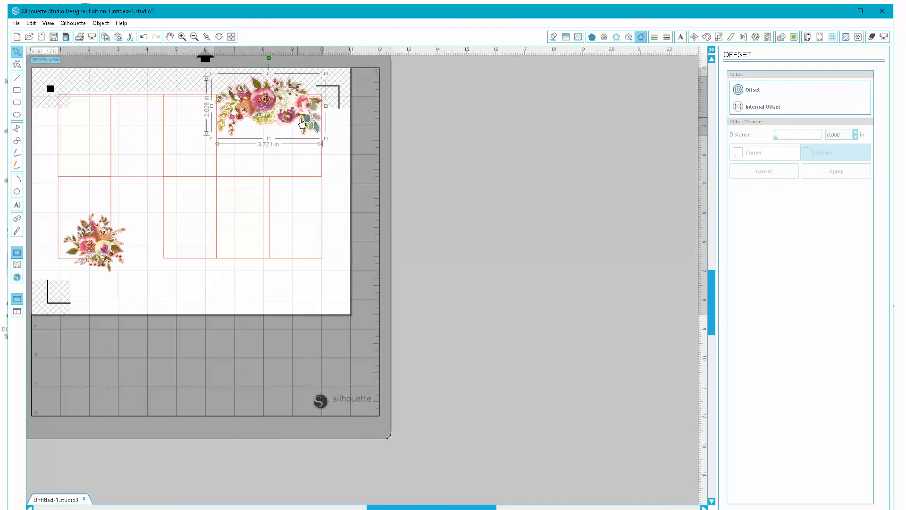
{"action": "left_click_drag", "start_coordinate": [326, 138], "coordinate": [336, 146]}
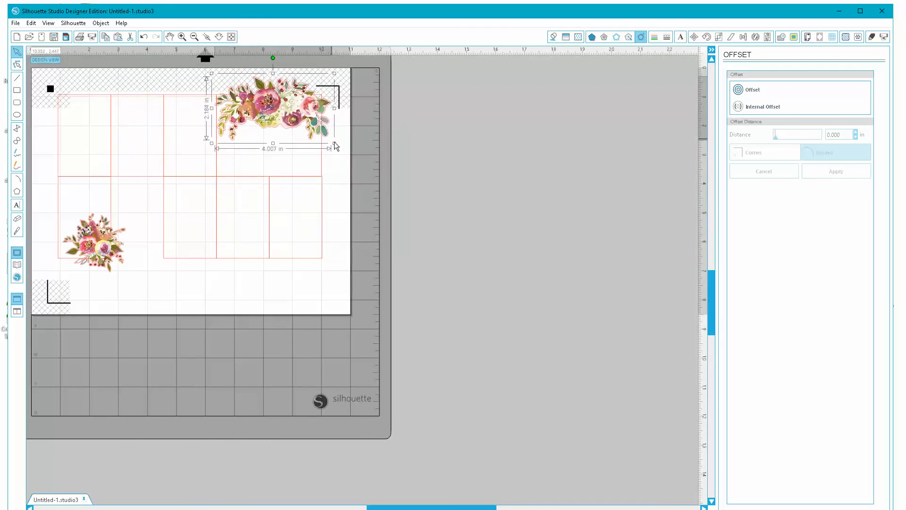
{"action": "left_click_drag", "start_coordinate": [283, 105], "coordinate": [280, 104]}
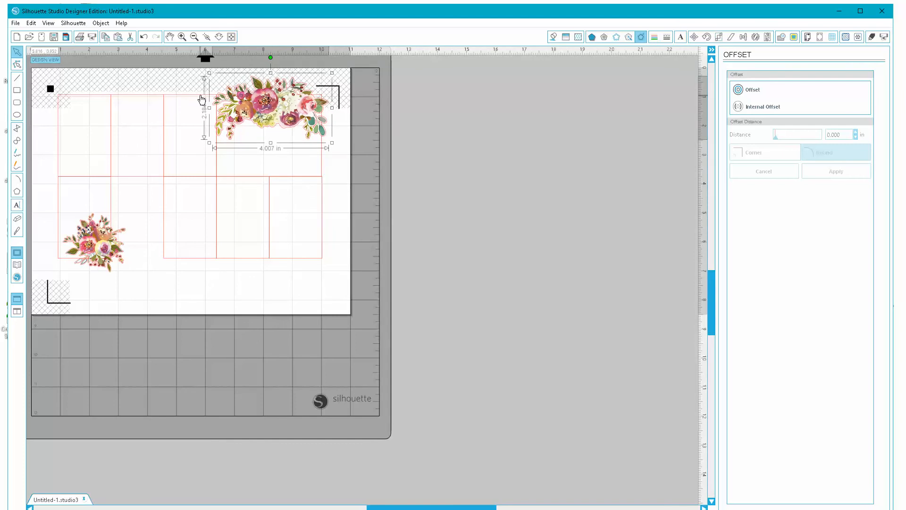
Move the narrow box beside the new bouquet off the page and group the bouquet with the wide box beneath it
{"action": "left_click_drag", "start_coordinate": [198, 98], "coordinate": [50, 196]}
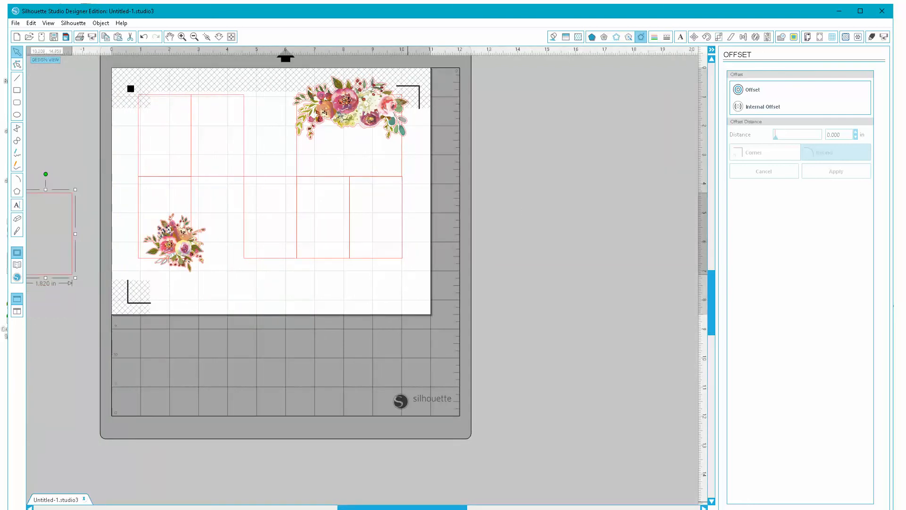
{"action": "left_click_drag", "start_coordinate": [396, 508], "coordinate": [409, 492]}
{"action": "left_click", "coordinate": [359, 110]}
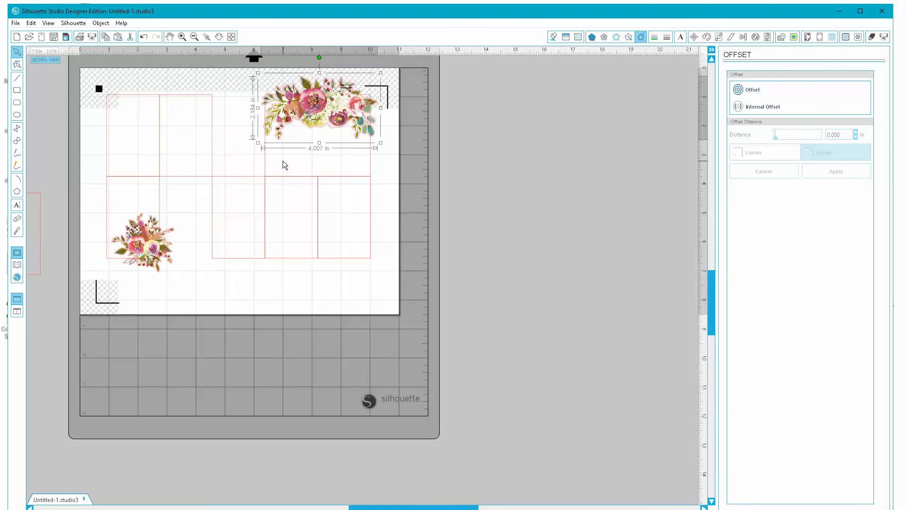
{"action": "left_click", "coordinate": [266, 163], "text": "shift"}
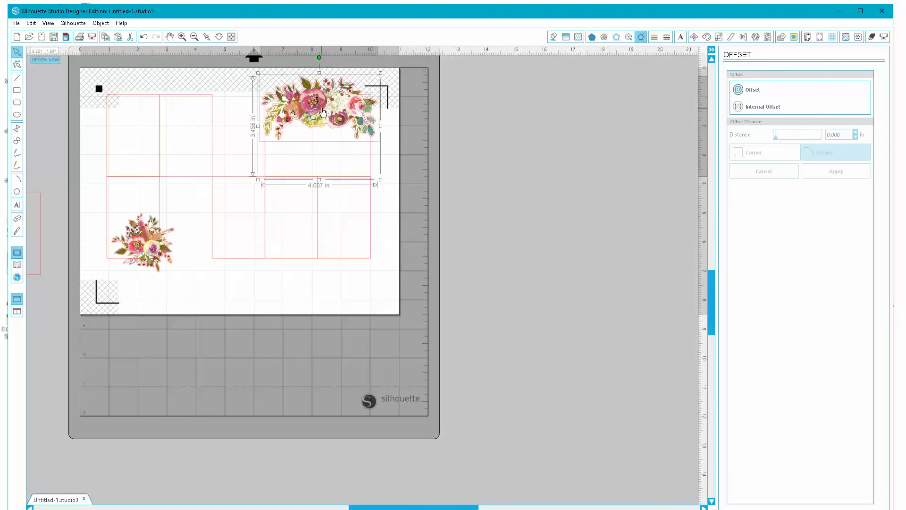
{"action": "right_click", "coordinate": [323, 111]}
{"action": "left_click", "coordinate": [355, 263]}
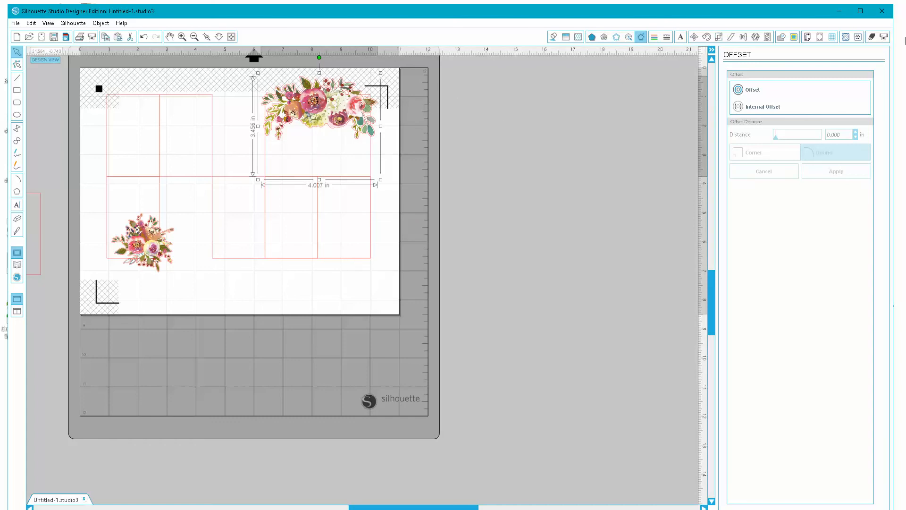
Set the cut style of the grouped bouquet and wide box to Cut Edge
{"action": "left_click", "coordinate": [872, 38]}
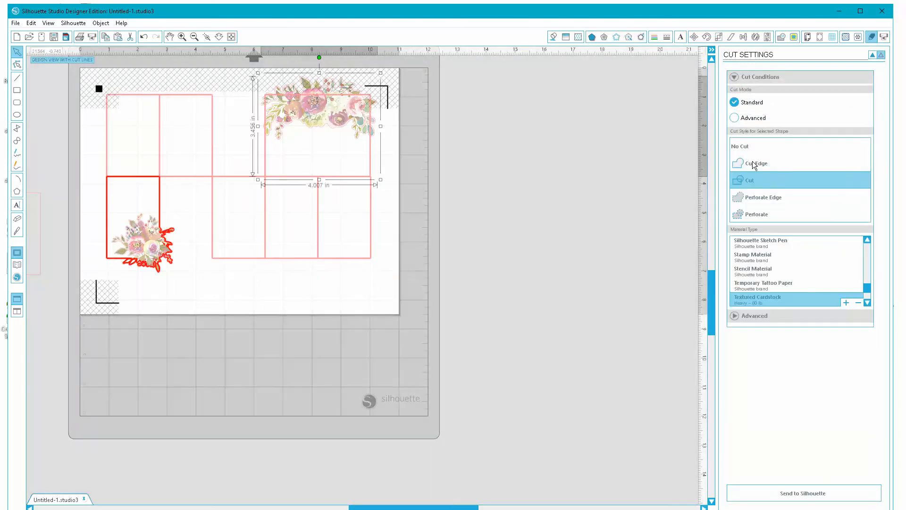
{"action": "left_click", "coordinate": [754, 163]}
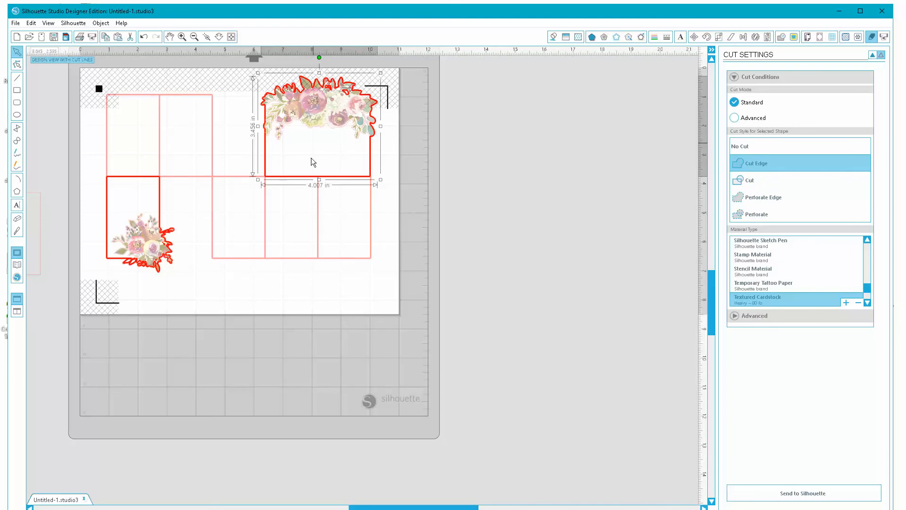
Shift all the designs on the page slightly down, and nudge the wide floral box a little to the right
{"action": "key", "text": "ctrl+a"}
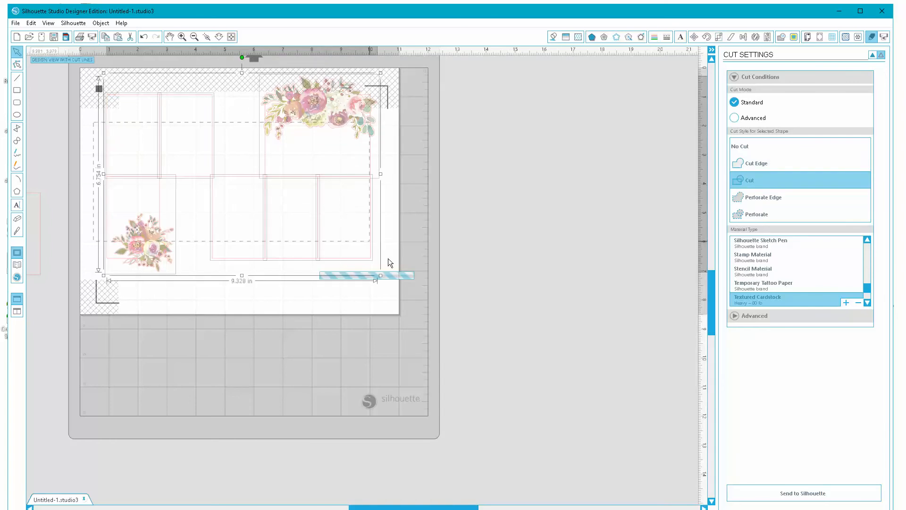
{"action": "left_click_drag", "start_coordinate": [313, 133], "coordinate": [314, 148]}
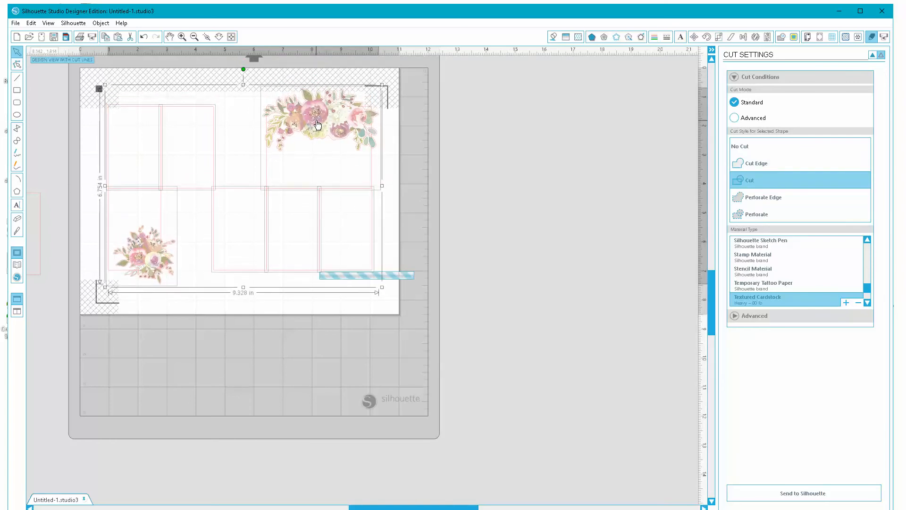
{"action": "left_click", "coordinate": [479, 184]}
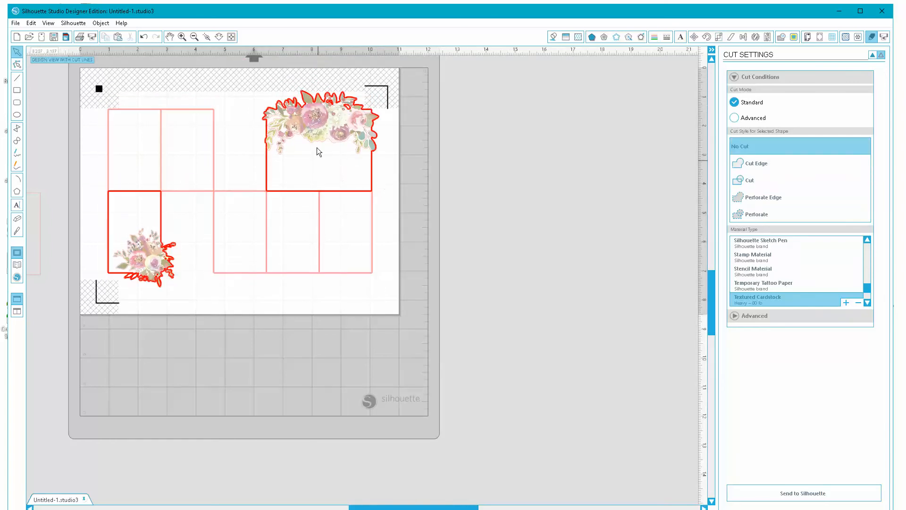
{"action": "left_click_drag", "start_coordinate": [318, 124], "coordinate": [323, 122]}
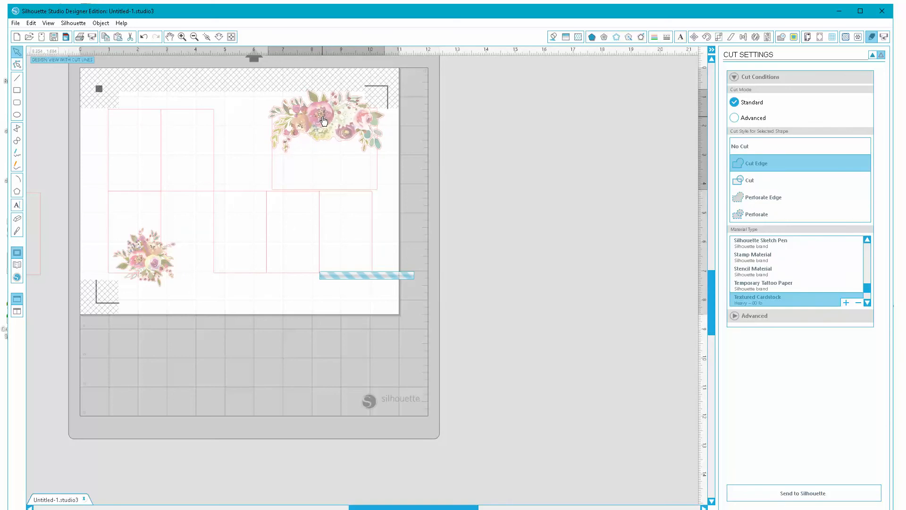
{"action": "left_click", "coordinate": [53, 253]}
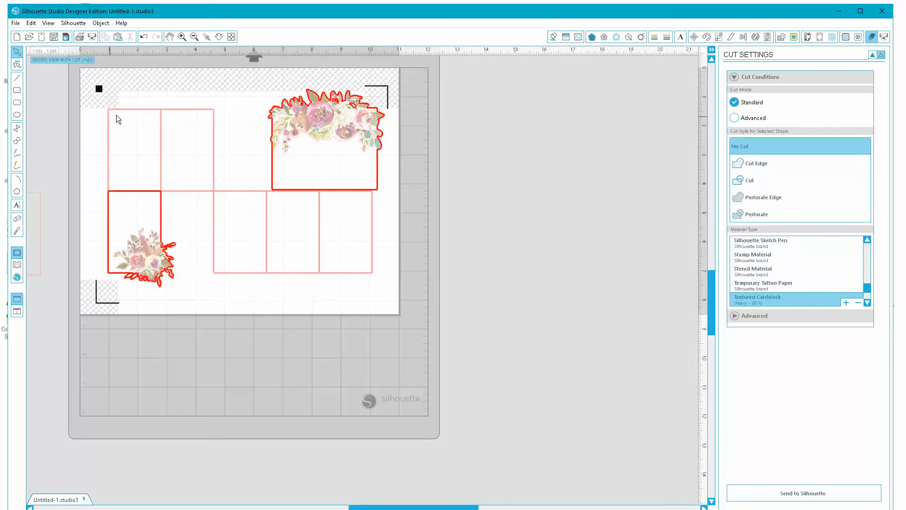
Nudge the two narrow upper boxes slightly up and left, and place the off-page narrow box beside them
{"action": "left_click_drag", "start_coordinate": [123, 112], "coordinate": [118, 109]}
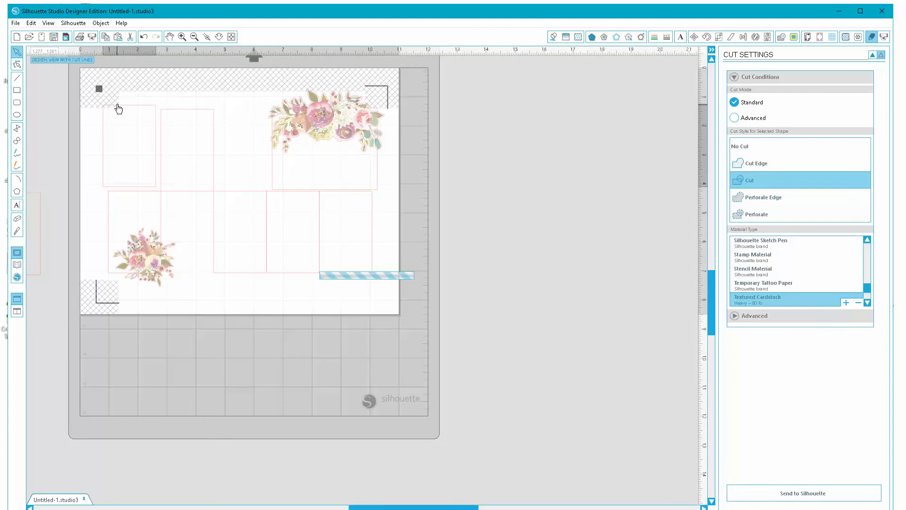
{"action": "left_click_drag", "start_coordinate": [176, 115], "coordinate": [172, 110]}
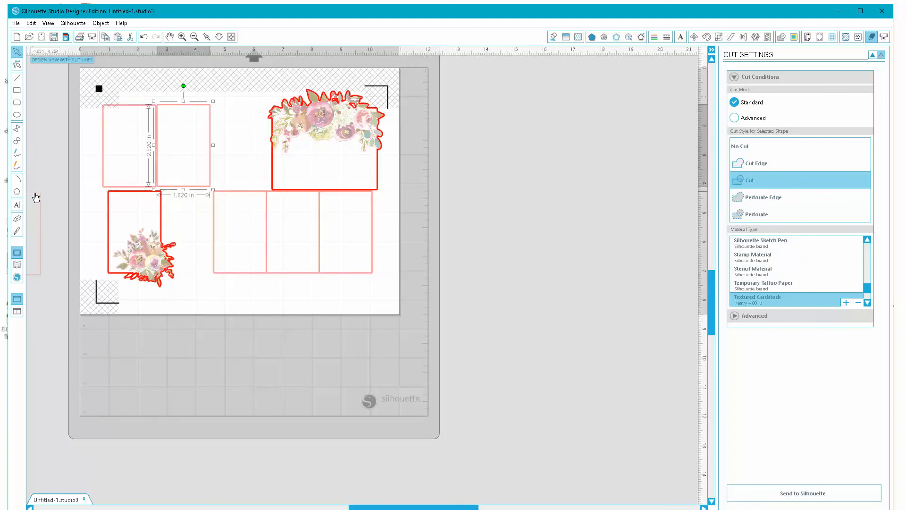
{"action": "left_click_drag", "start_coordinate": [39, 194], "coordinate": [259, 109]}
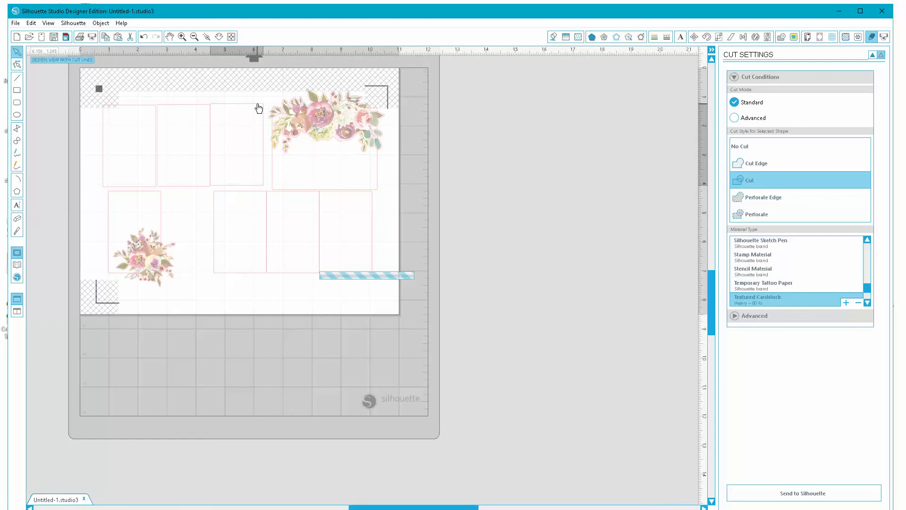
{"action": "left_click", "coordinate": [384, 205]}
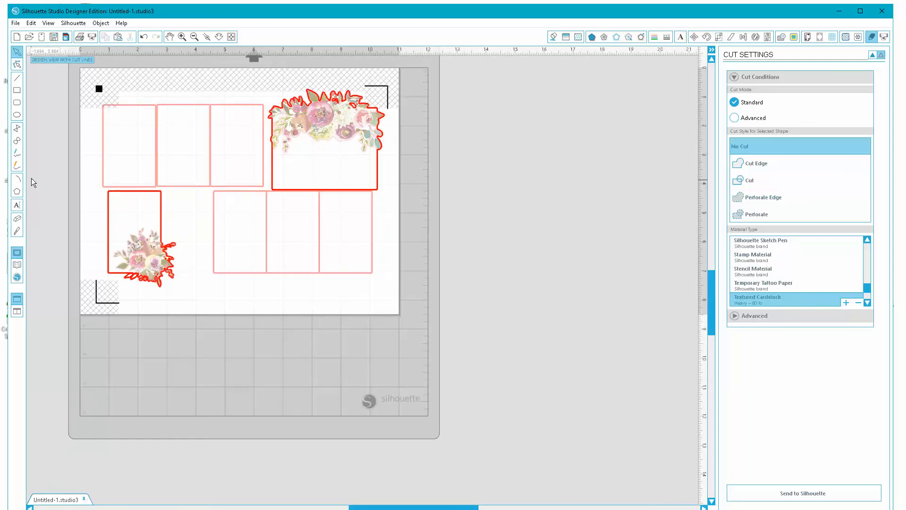
Add the text "Oh Happy Day" over the wide floral box
{"action": "left_click", "coordinate": [17, 205]}
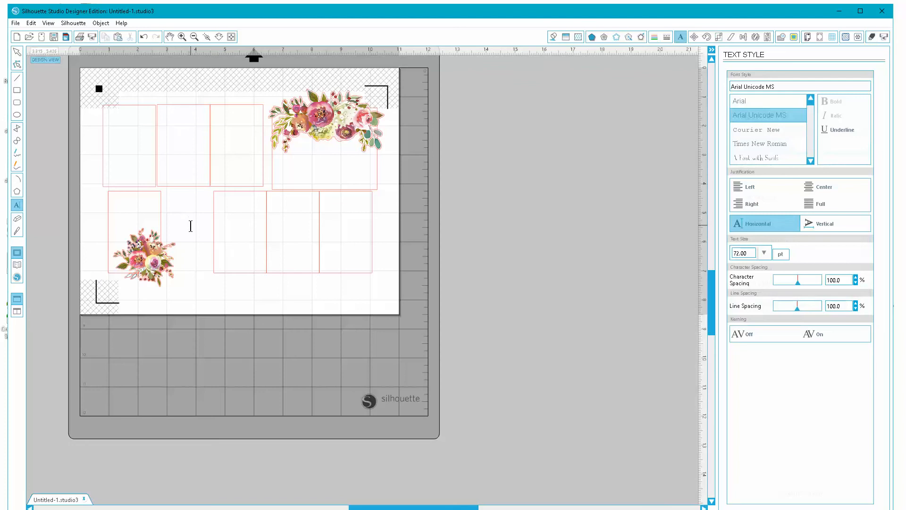
{"action": "left_click", "coordinate": [300, 156]}
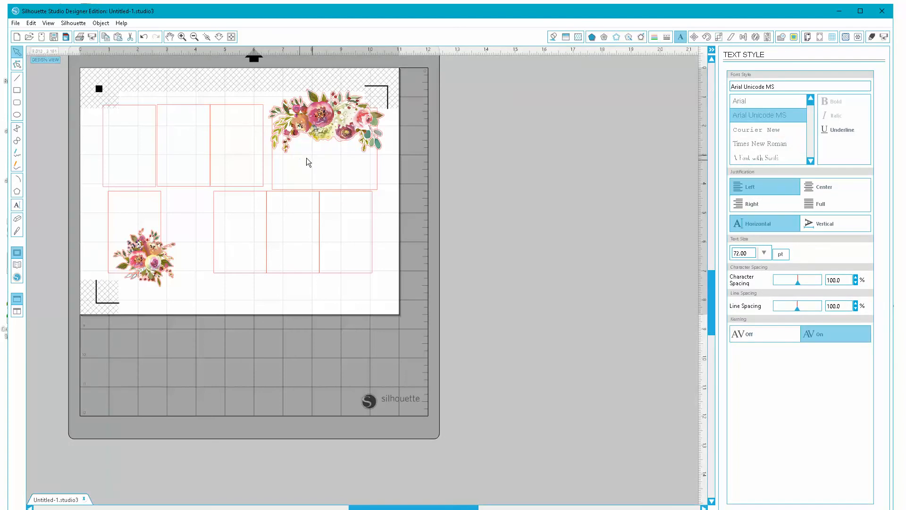
{"action": "type", "text": "Oh Ha"}
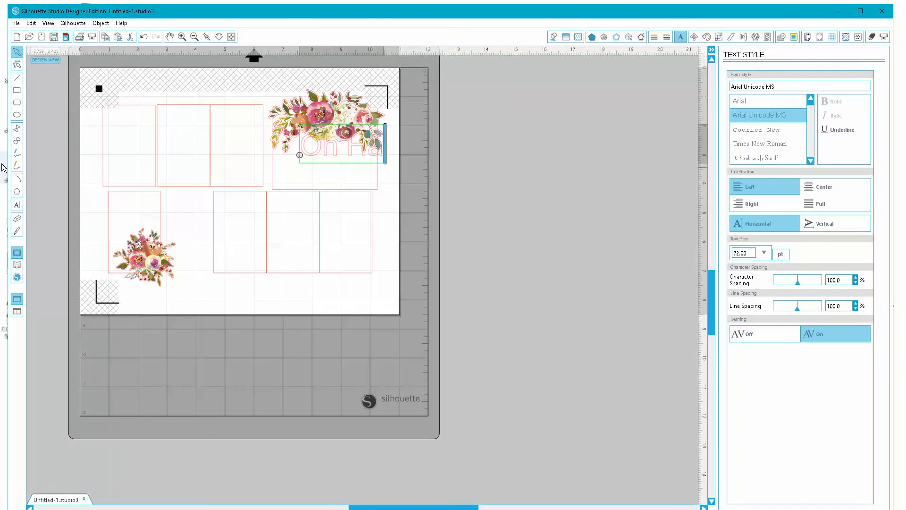
{"action": "type", "text": "ppy Day"}
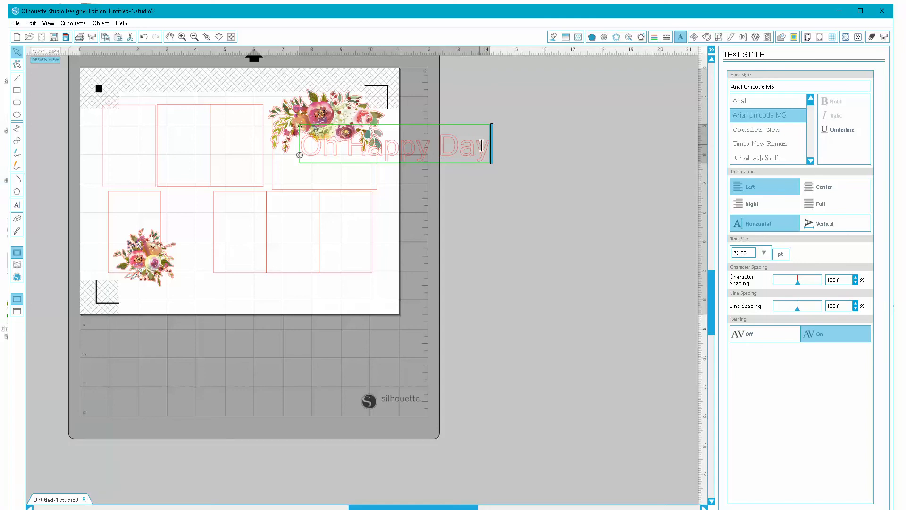
Highlight the "appy Day" part of the text and set its font to Arial
{"action": "left_click_drag", "start_coordinate": [487, 147], "coordinate": [368, 148]}
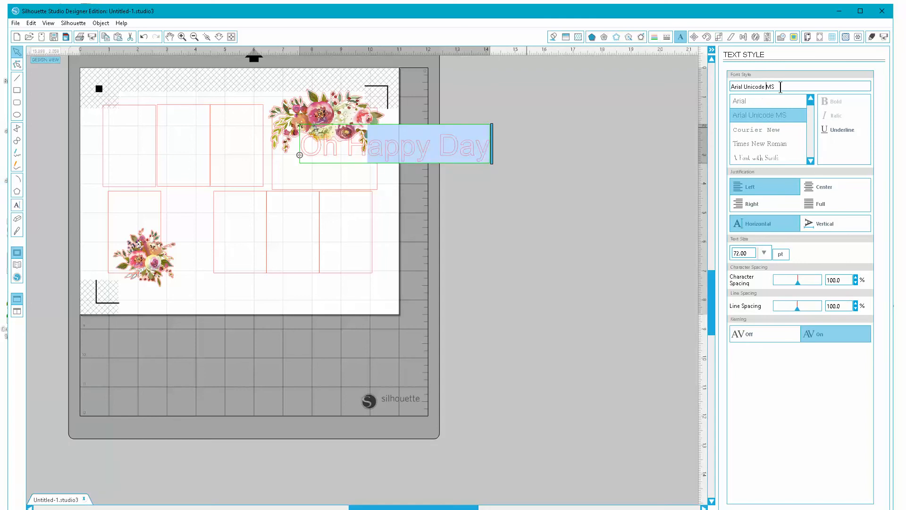
{"action": "triple_click", "coordinate": [781, 87]}
{"action": "type", "text": "arial"}
{"action": "key", "text": "Return"}
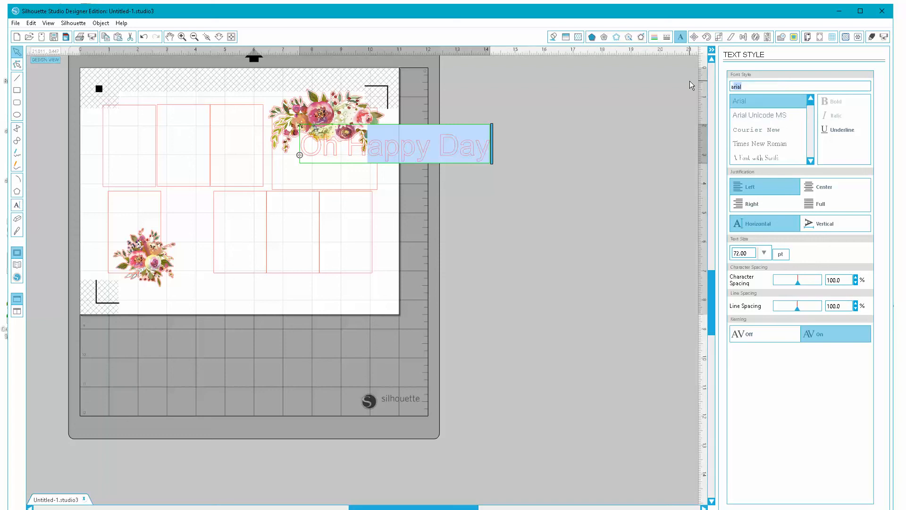
Set the font of the whole "Oh Happy Day" text to Amanda, including the still unstyled "Oh H" part
{"action": "type", "text": "amanda"}
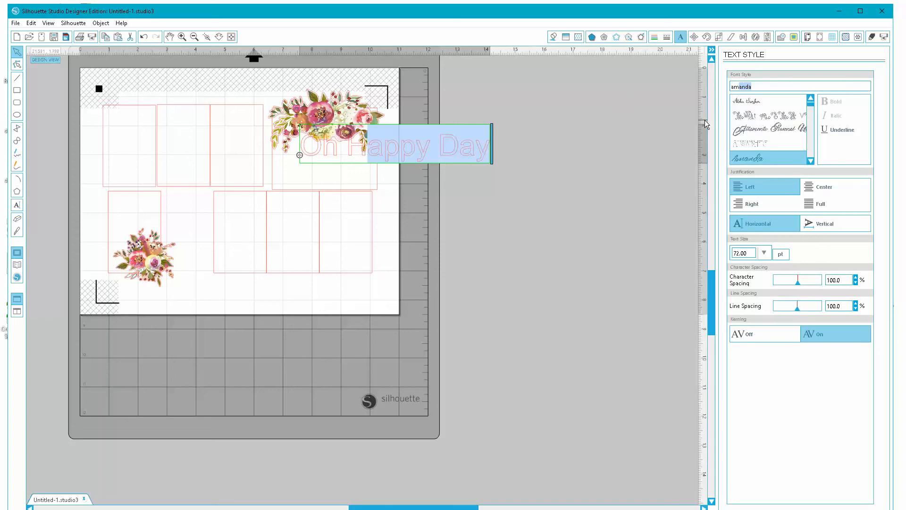
{"action": "key", "text": "Return"}
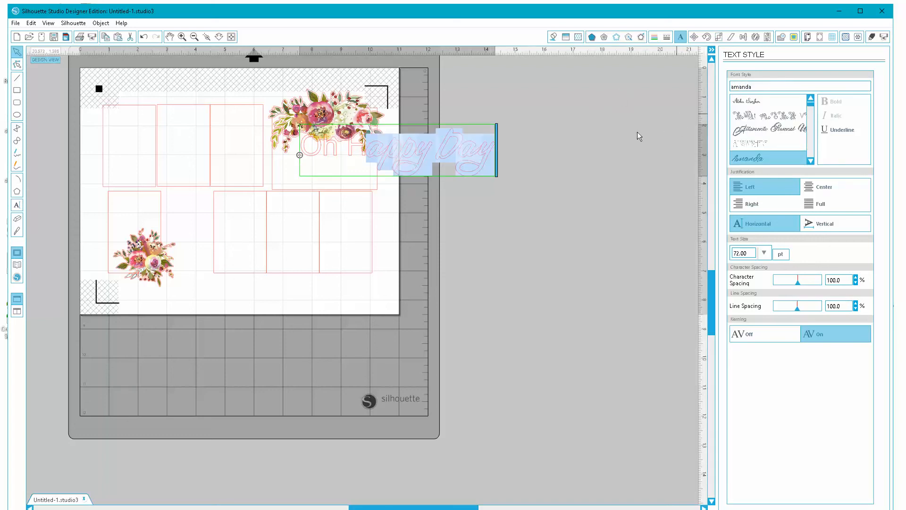
{"action": "left_click_drag", "start_coordinate": [366, 150], "coordinate": [263, 146]}
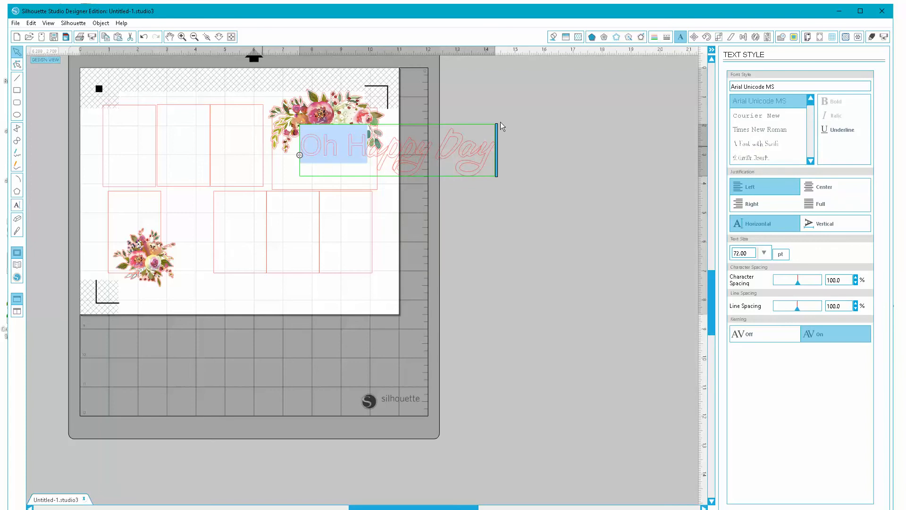
{"action": "triple_click", "coordinate": [741, 83]}
{"action": "type", "text": "amanda"}
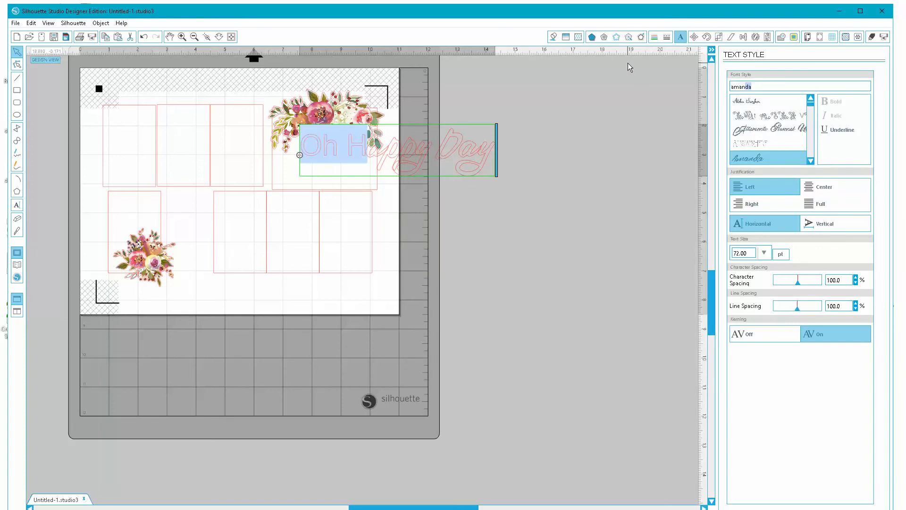
{"action": "key", "text": "Return"}
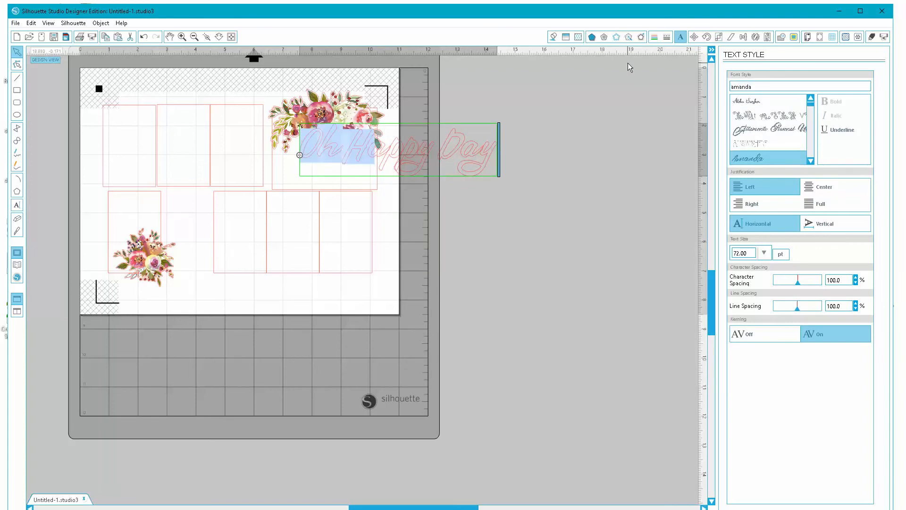
{"action": "left_click", "coordinate": [475, 239]}
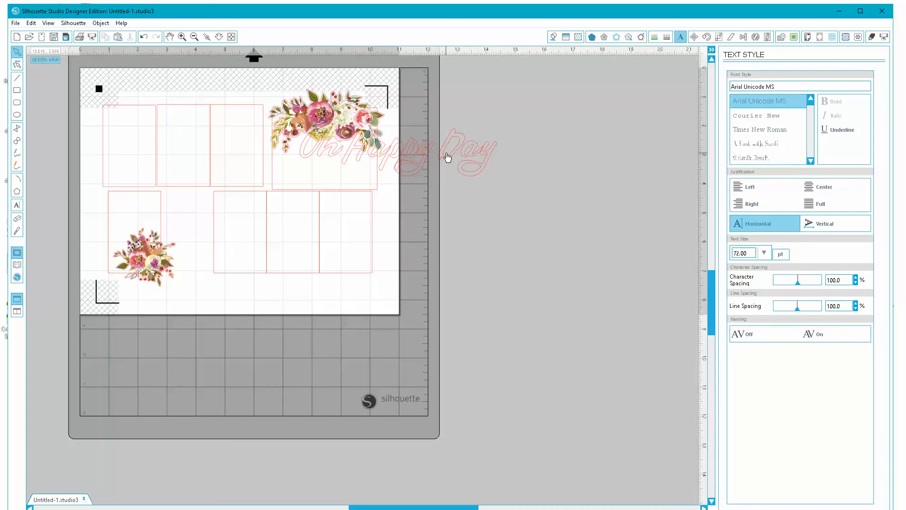
Move the "Oh Happy Day" text off the page into the empty workspace and weld its letters
{"action": "left_click", "coordinate": [510, 167]}
{"action": "left_click", "coordinate": [377, 160]}
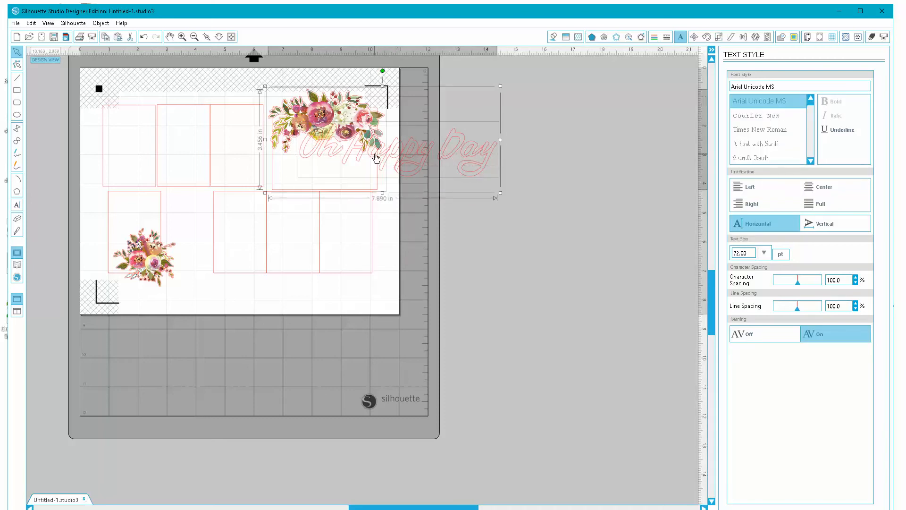
{"action": "left_click_drag", "start_coordinate": [299, 159], "coordinate": [452, 175]}
{"action": "left_click", "coordinate": [637, 198]}
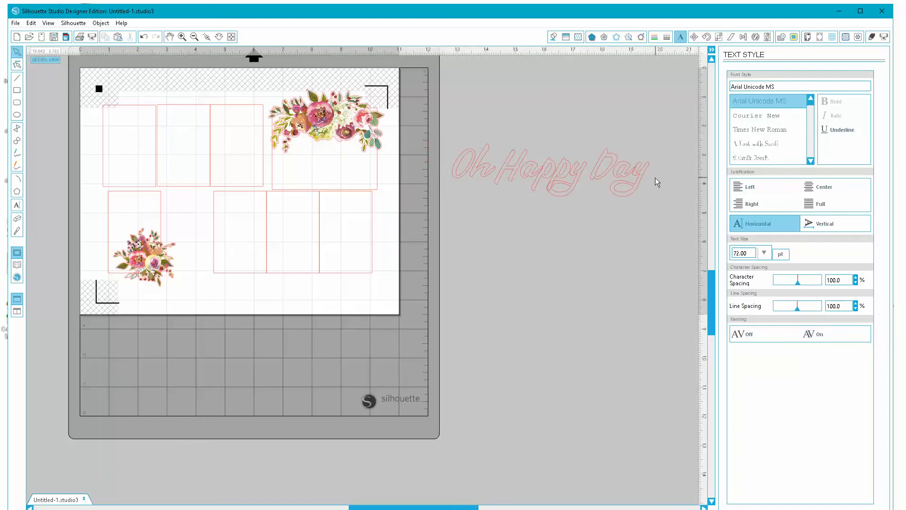
{"action": "left_click", "coordinate": [625, 178]}
{"action": "right_click", "coordinate": [615, 175]}
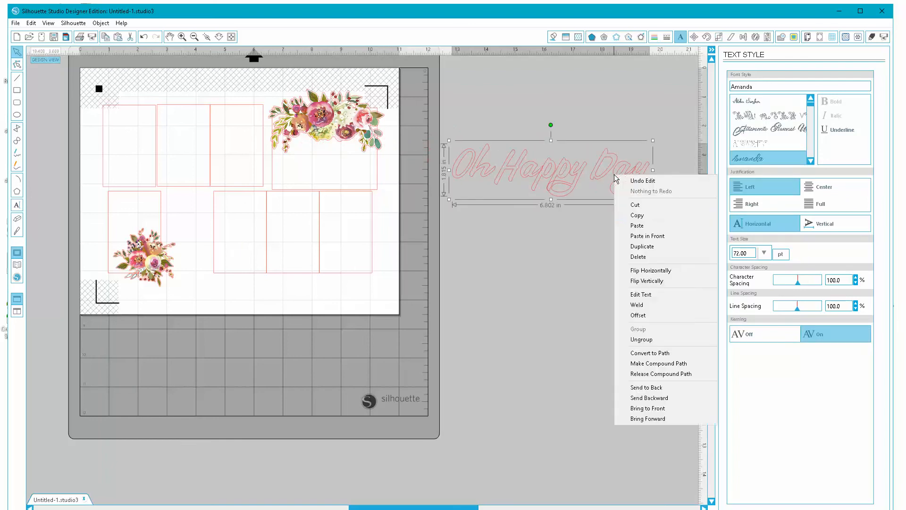
{"action": "left_click", "coordinate": [634, 307]}
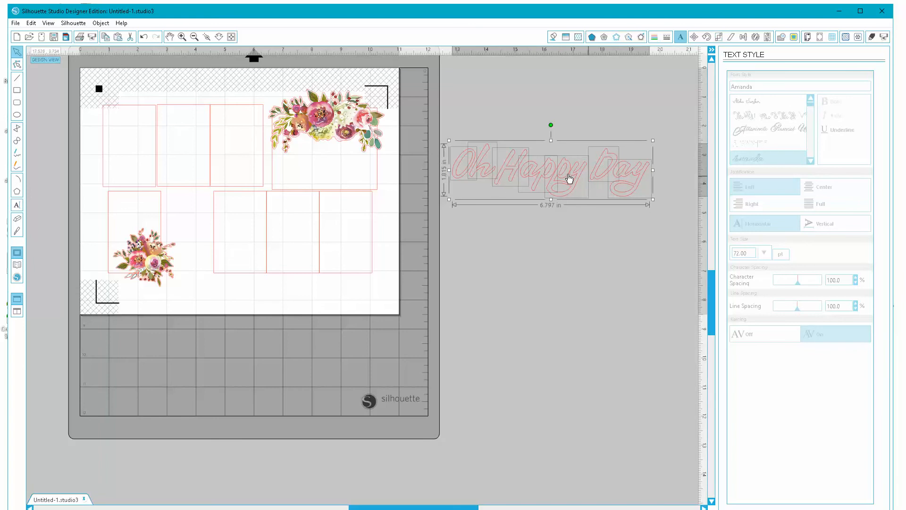
Fill the welded "Oh Happy Day" lettering with a deep pink sampled from the large flower in the wide bouquet
{"action": "left_click", "coordinate": [555, 37]}
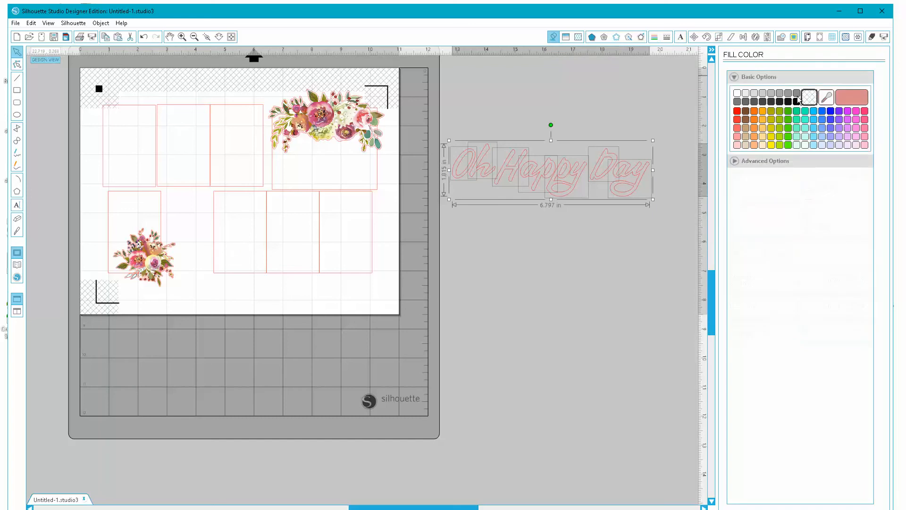
{"action": "left_click", "coordinate": [829, 98]}
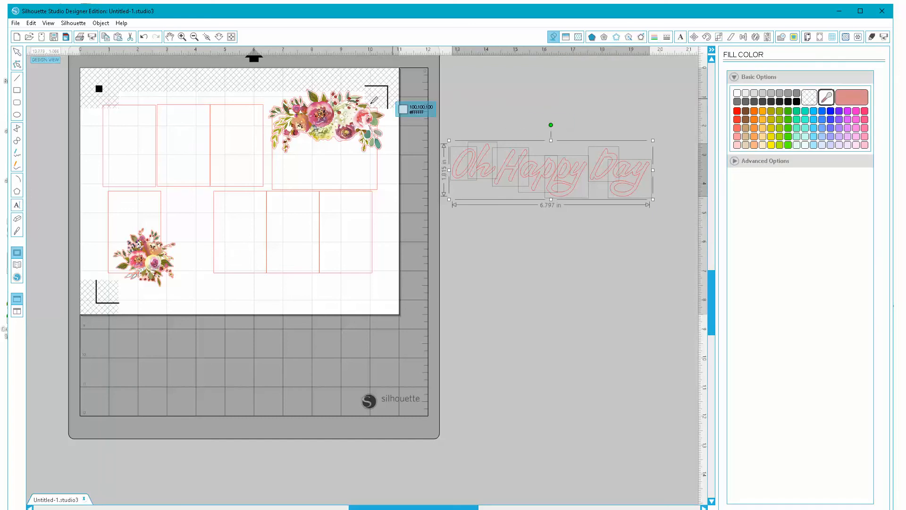
{"action": "left_click", "coordinate": [320, 107]}
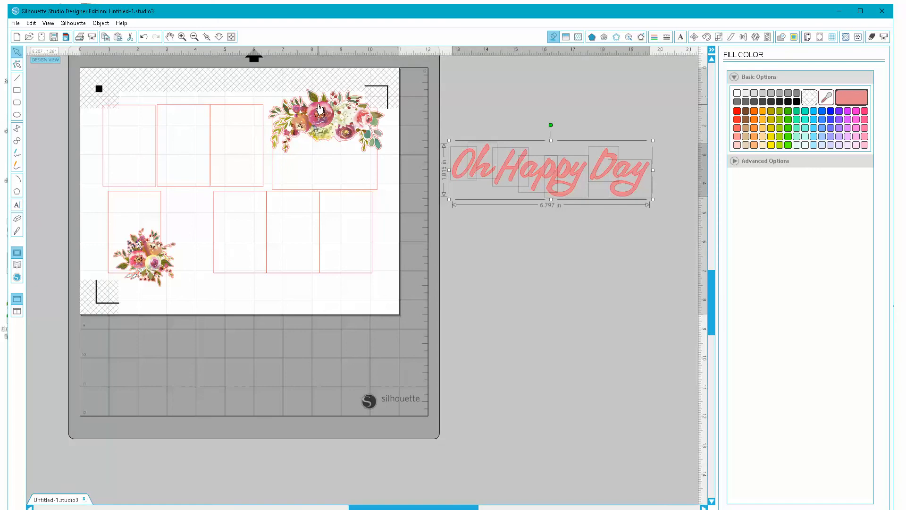
{"action": "left_click", "coordinate": [828, 99]}
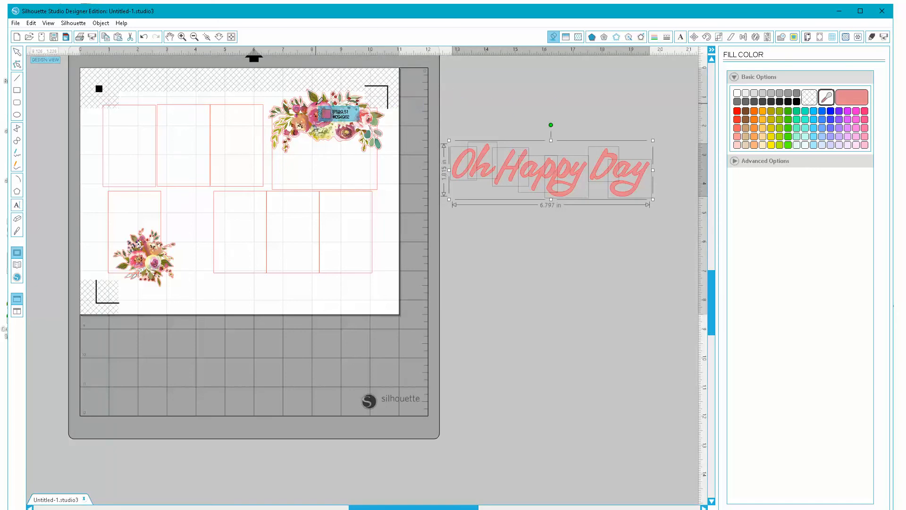
{"action": "left_click", "coordinate": [320, 101]}
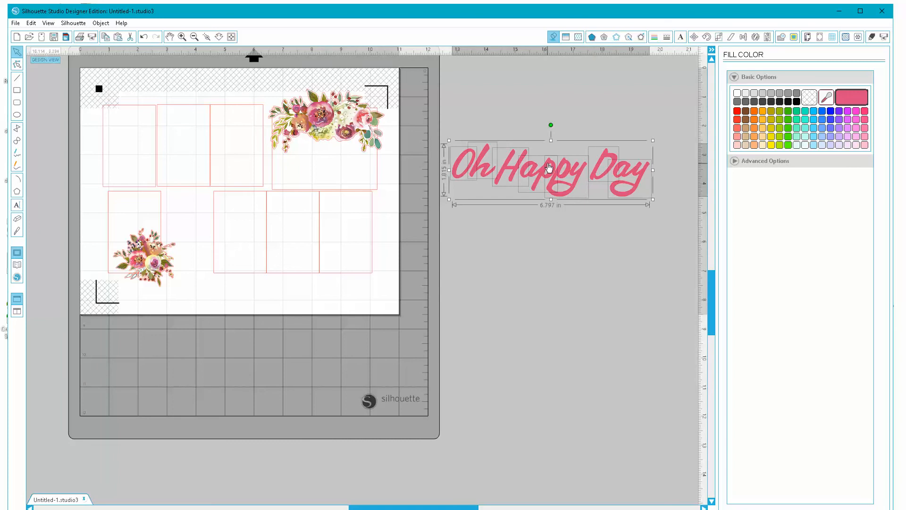
{"action": "left_click", "coordinate": [538, 125]}
{"action": "mouse_move", "coordinate": [542, 171]}
{"action": "left_mouse_down"}
{"action": "mouse_move", "coordinate": [415, 170]}
{"action": "mouse_move", "coordinate": [542, 178]}
{"action": "left_mouse_up"}
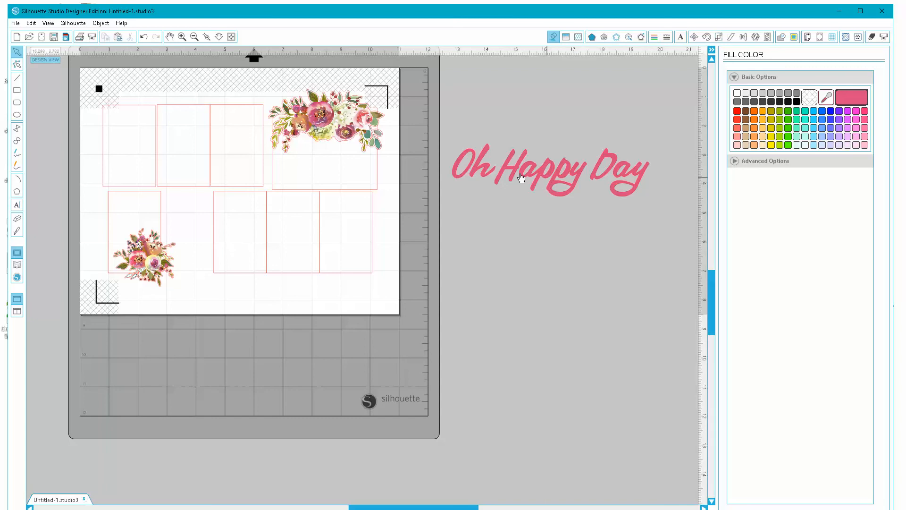
Group all the pink "Oh Happy Day" letters into one object
{"action": "left_click_drag", "start_coordinate": [458, 136], "coordinate": [622, 185]}
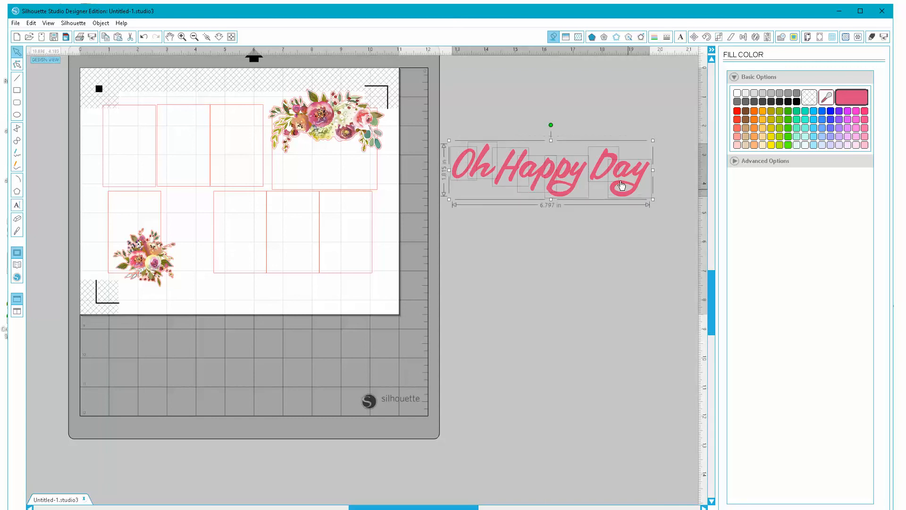
{"action": "right_click", "coordinate": [620, 183]}
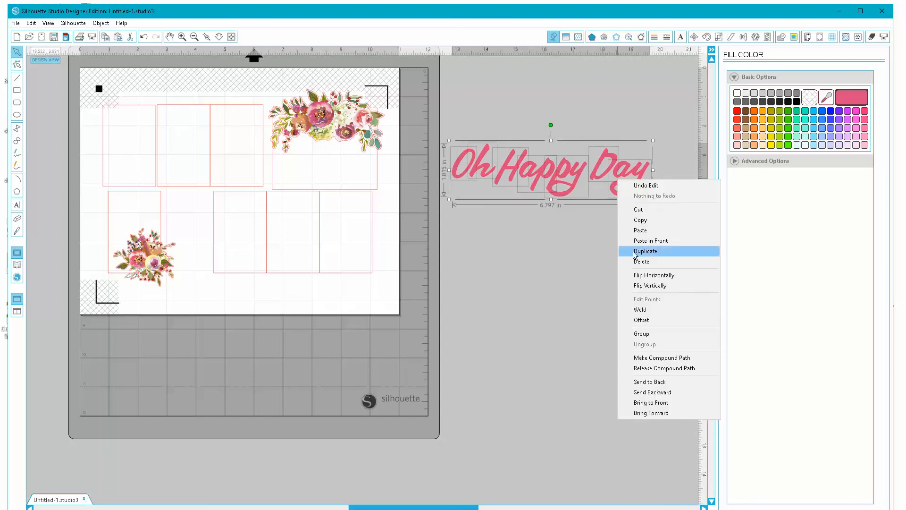
{"action": "left_click", "coordinate": [644, 334]}
Place the "Oh Happy Day" lettering below the bouquet in the wide floral box, scaled down to about 3.1 in wide
{"action": "left_click_drag", "start_coordinate": [573, 182], "coordinate": [408, 177]}
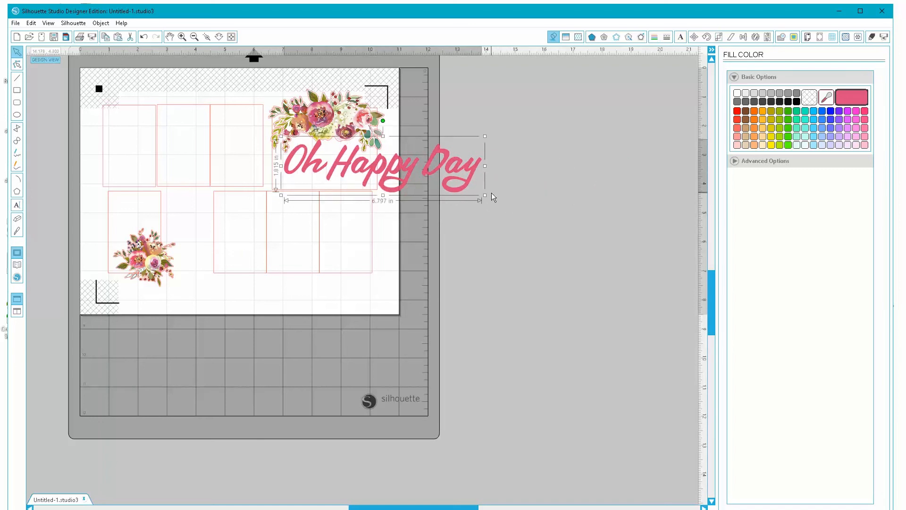
{"action": "left_click_drag", "start_coordinate": [486, 194], "coordinate": [350, 170]}
{"action": "left_click", "coordinate": [460, 207]}
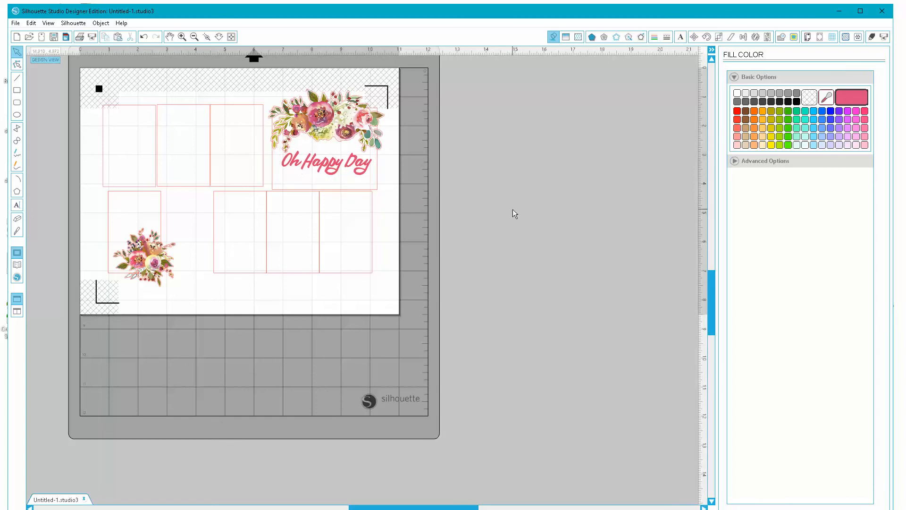
Set the cut style of the "Oh Happy Day" lettering to No Cut
{"action": "left_click", "coordinate": [311, 170]}
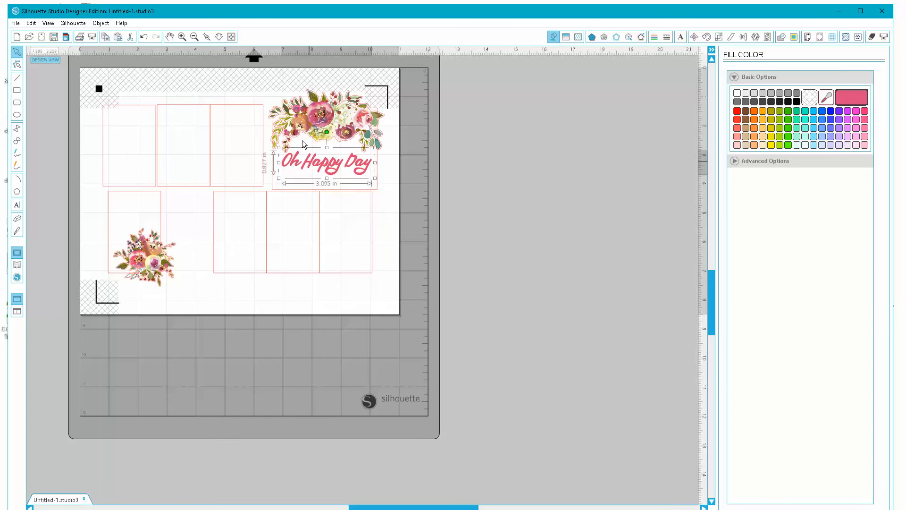
{"action": "left_click", "coordinate": [873, 40]}
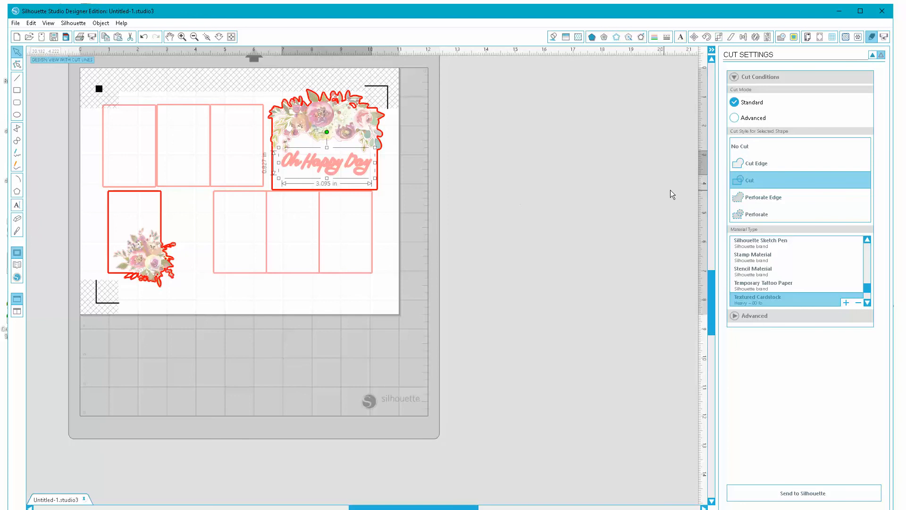
{"action": "left_click", "coordinate": [739, 150]}
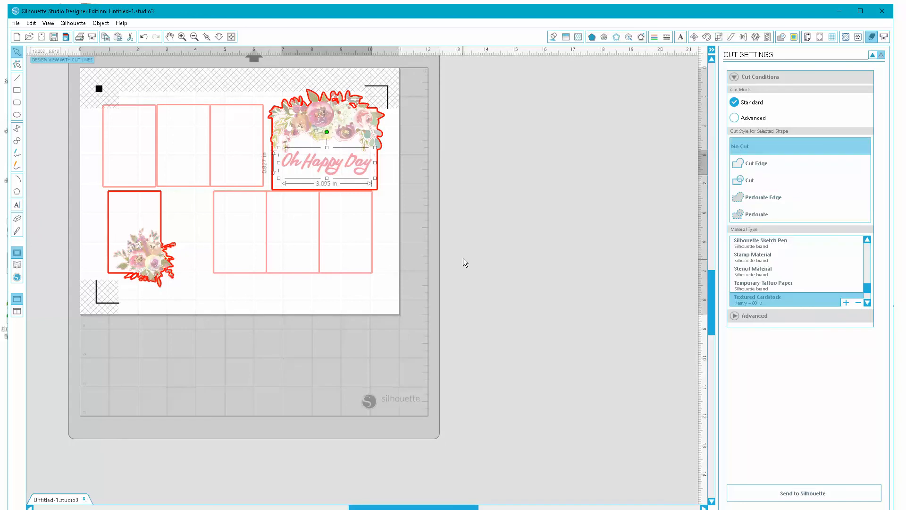
{"action": "left_click", "coordinate": [457, 220]}
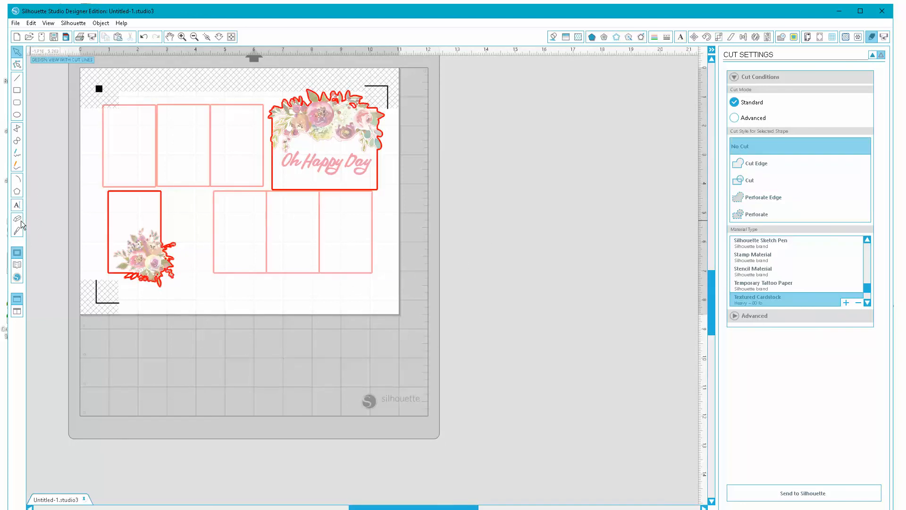
Add the text "Check that list" on three lines and place it in the empty workspace beside the page
{"action": "left_click", "coordinate": [17, 205]}
{"action": "left_click", "coordinate": [120, 215]}
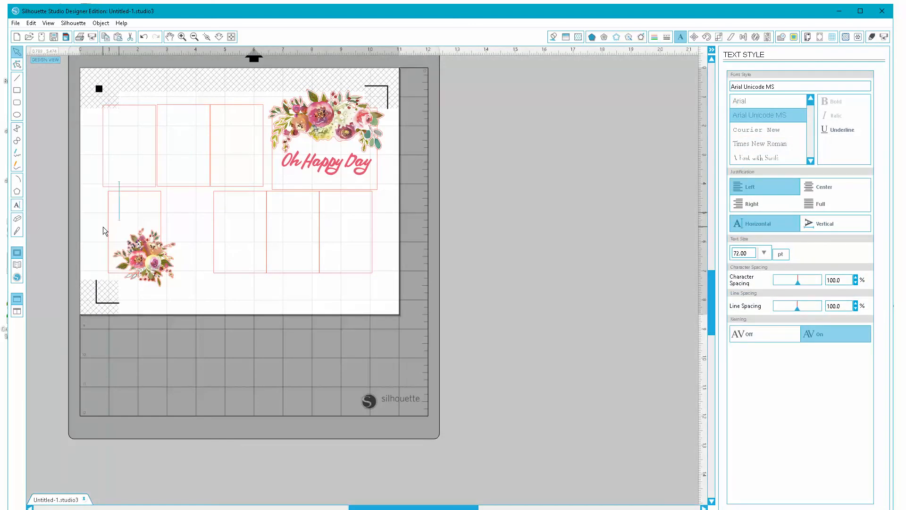
{"action": "type", "text": "Check"}
{"action": "key", "text": "Return"}
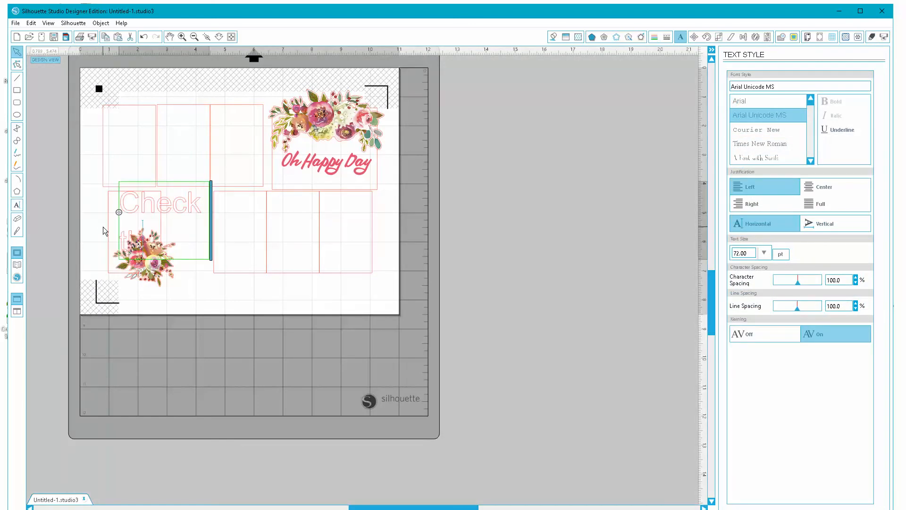
{"action": "type", "text": "that"}
{"action": "key", "text": "Return"}
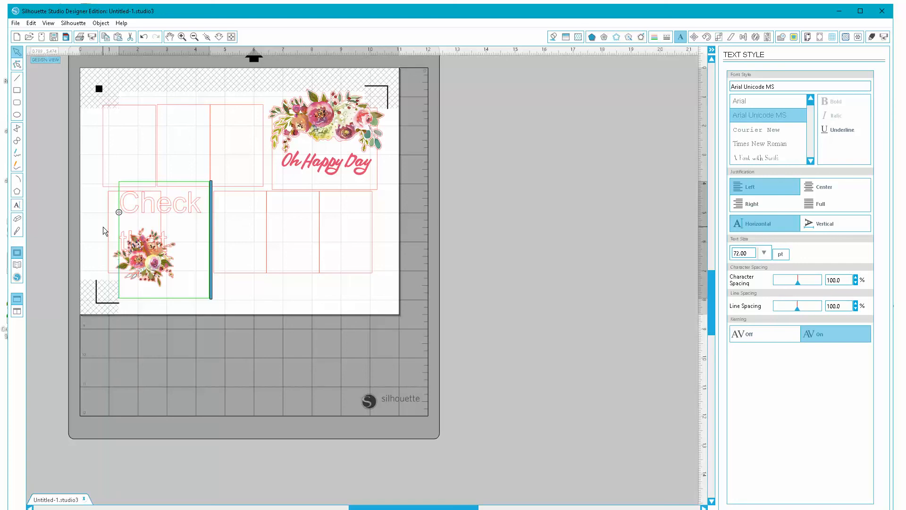
{"action": "type", "text": "fist"}
{"action": "left_click", "coordinate": [488, 247]}
{"action": "left_click_drag", "start_coordinate": [146, 211], "coordinate": [496, 214]}
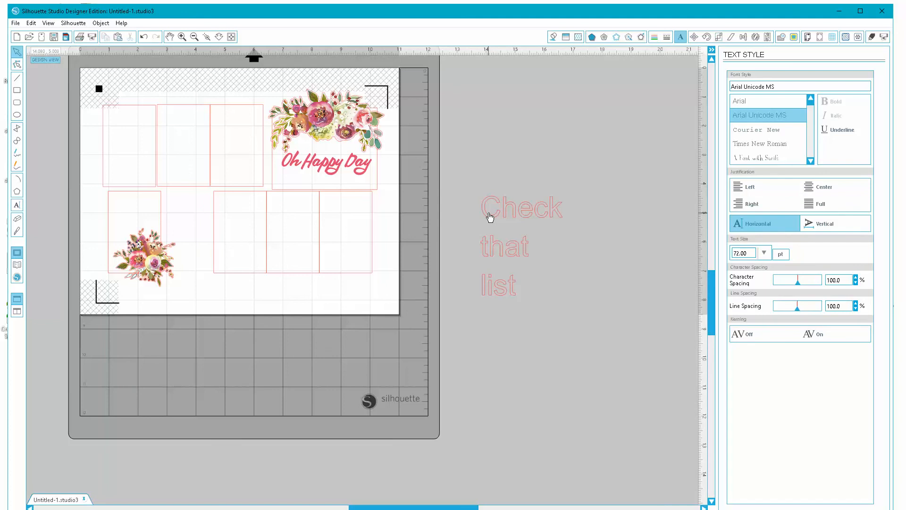
Set the font of the "Check that list" text to Amanda
{"action": "left_click", "coordinate": [544, 218]}
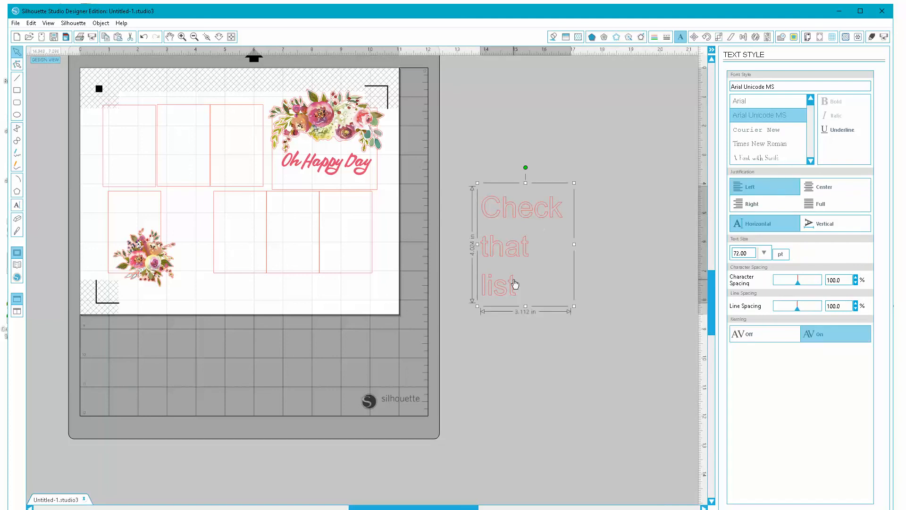
{"action": "left_click", "coordinate": [786, 86]}
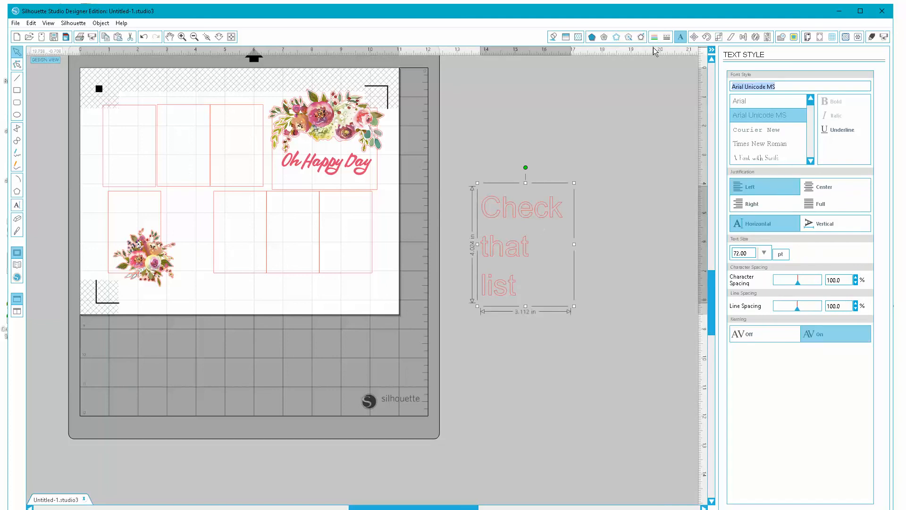
{"action": "type", "text": "amanda"}
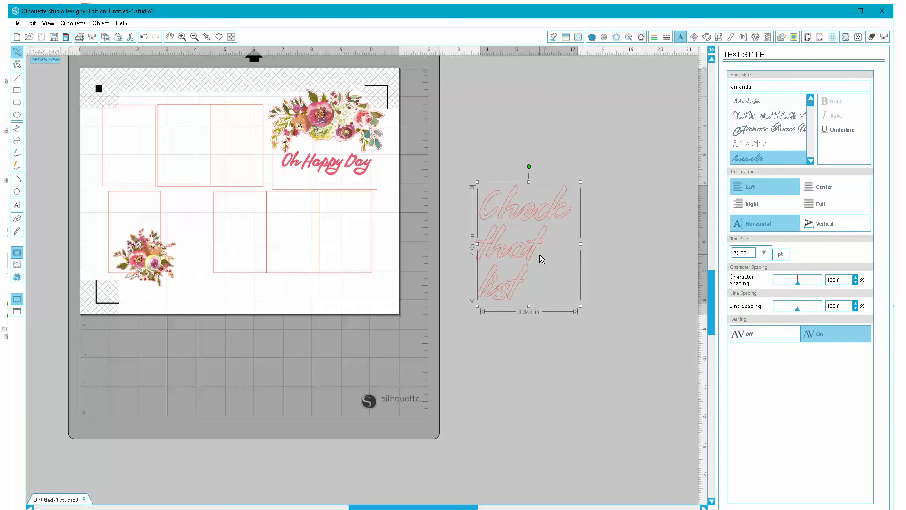
{"action": "right_click", "coordinate": [525, 211]}
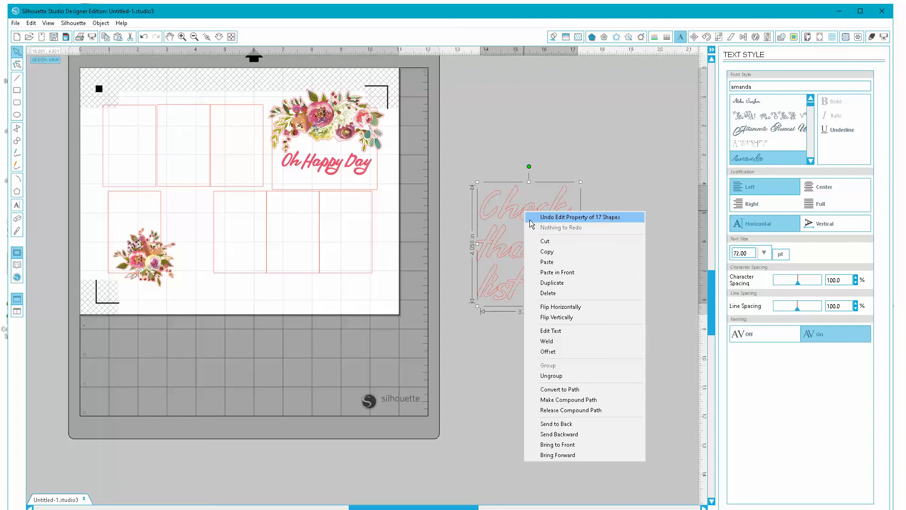
{"action": "left_click", "coordinate": [668, 237]}
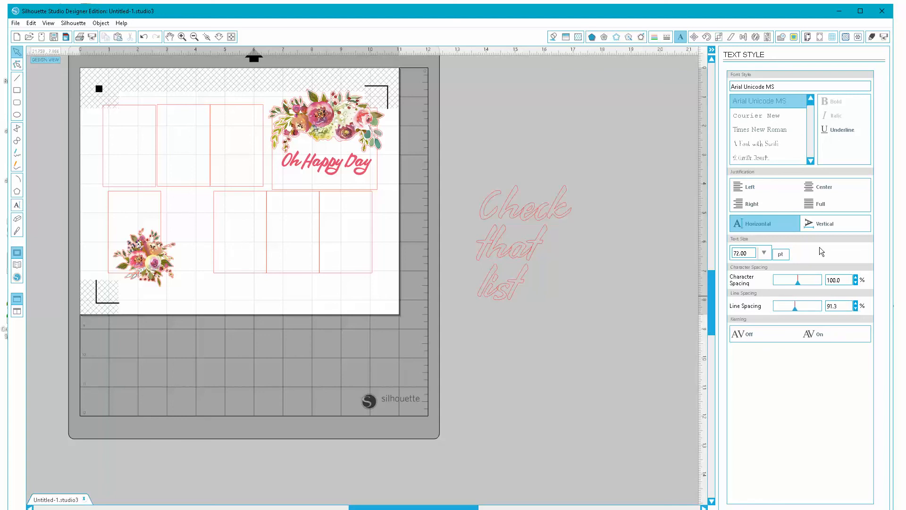
Tighten the line spacing of the "Check that list" text to 93.5%
{"action": "left_click", "coordinate": [541, 214]}
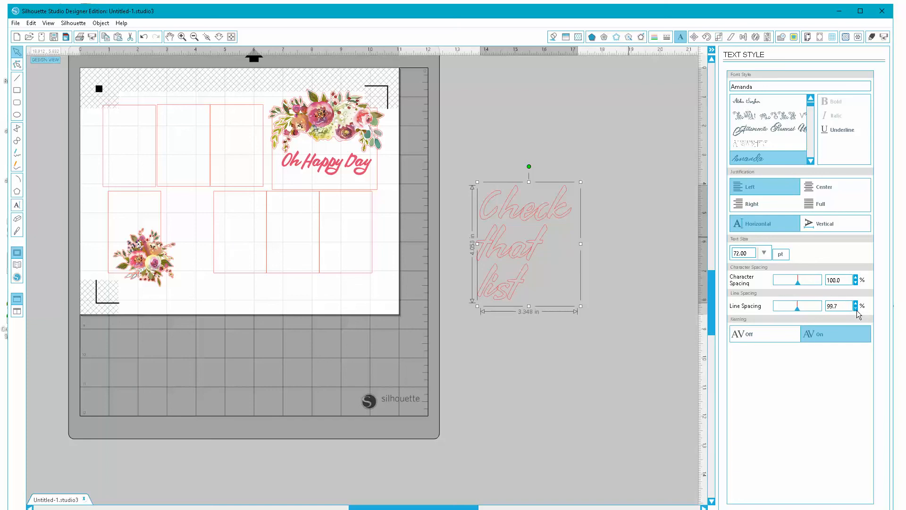
{"action": "left_click", "coordinate": [856, 308]}
{"action": "left_click", "coordinate": [856, 309]}
{"action": "left_click", "coordinate": [857, 309]}
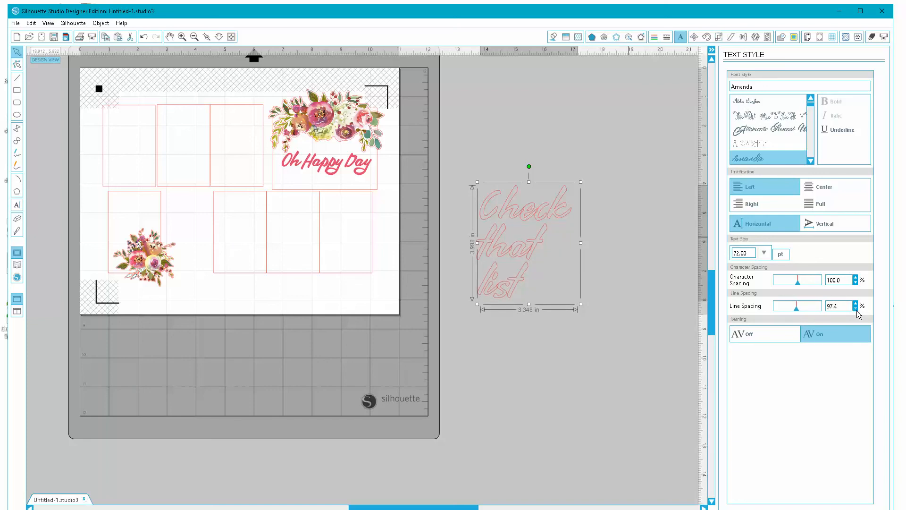
{"action": "left_click", "coordinate": [856, 309]}
{"action": "left_click", "coordinate": [857, 309]}
{"action": "left_click", "coordinate": [856, 309]}
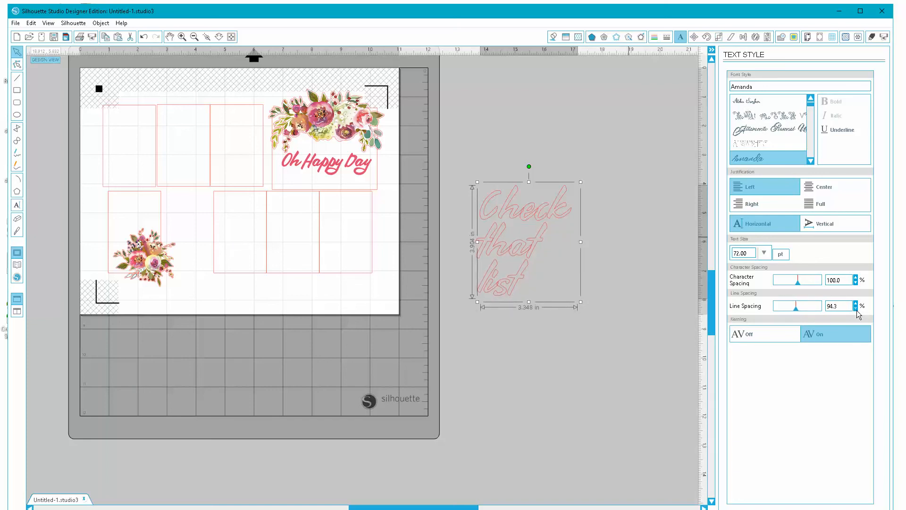
{"action": "left_click", "coordinate": [856, 309]}
{"action": "left_click", "coordinate": [647, 374]}
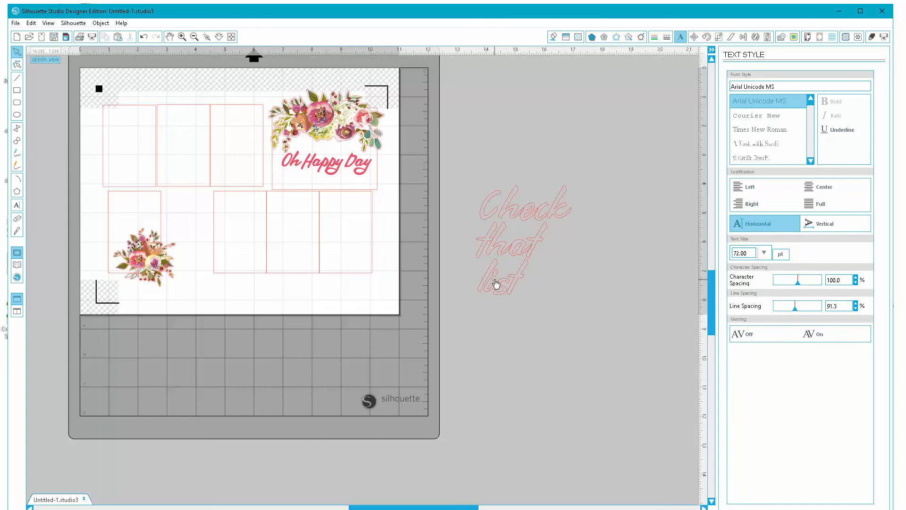
Weld the "Check that list" lettering and group the resulting pieces
{"action": "left_click", "coordinate": [495, 283]}
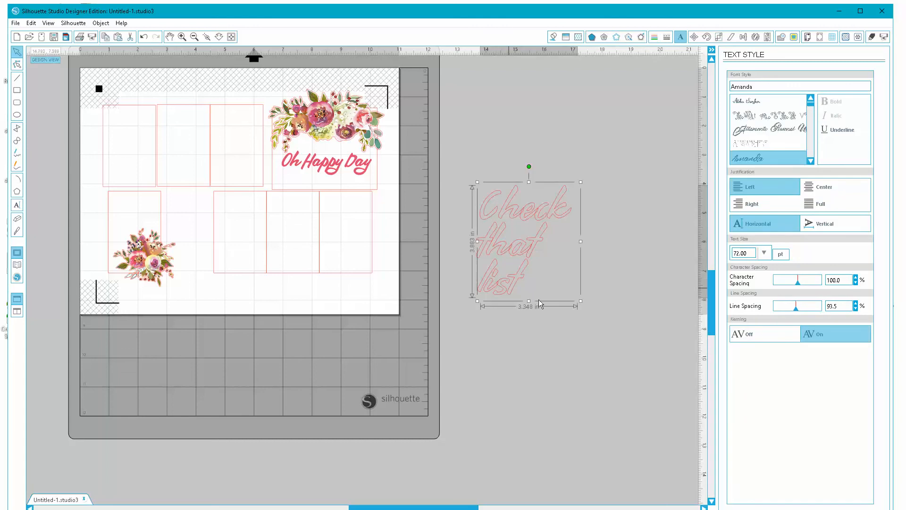
{"action": "right_click", "coordinate": [529, 238]}
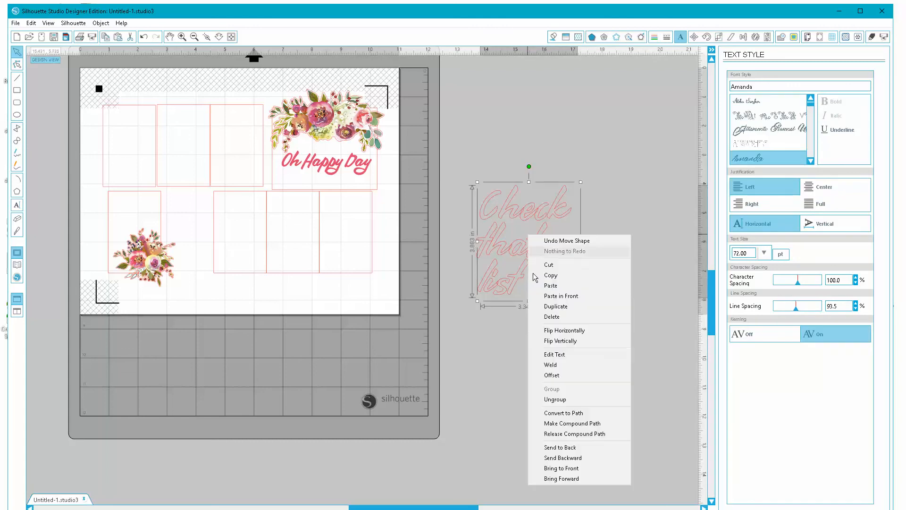
{"action": "left_click", "coordinate": [551, 365]}
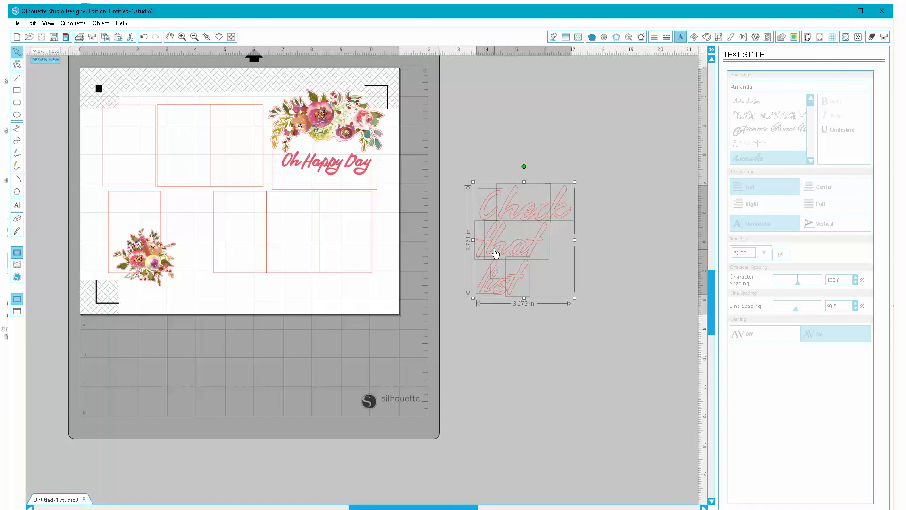
{"action": "right_click", "coordinate": [496, 254]}
{"action": "left_click", "coordinate": [532, 405]}
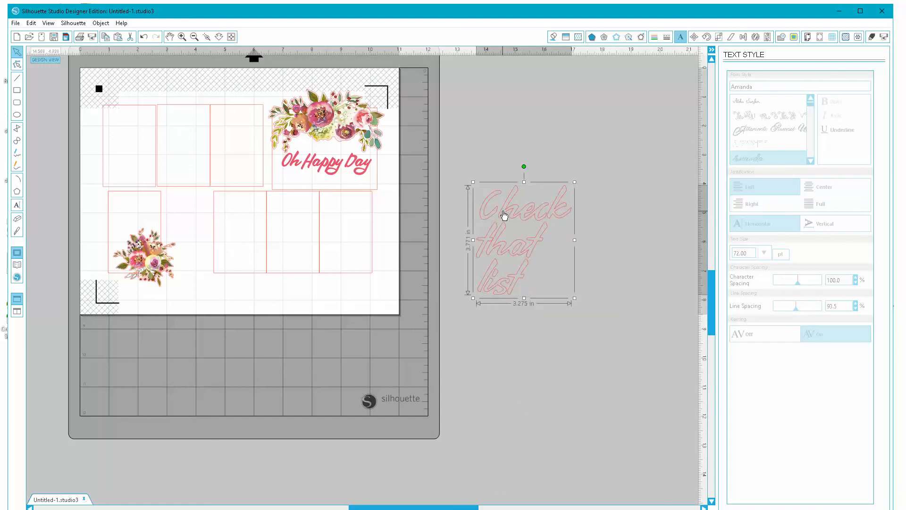
Fill the "Check that list" lettering with a deep pink sampled from the small bouquet
{"action": "left_click", "coordinate": [554, 37]}
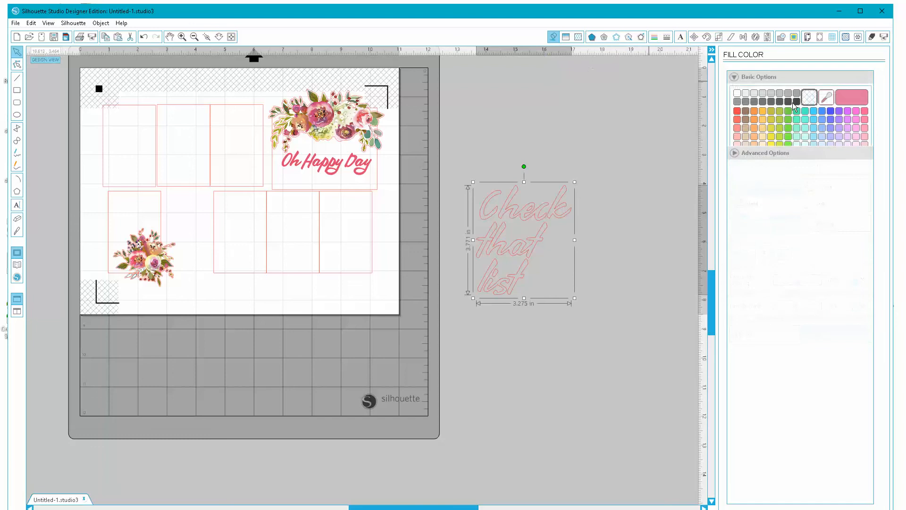
{"action": "left_click", "coordinate": [828, 99]}
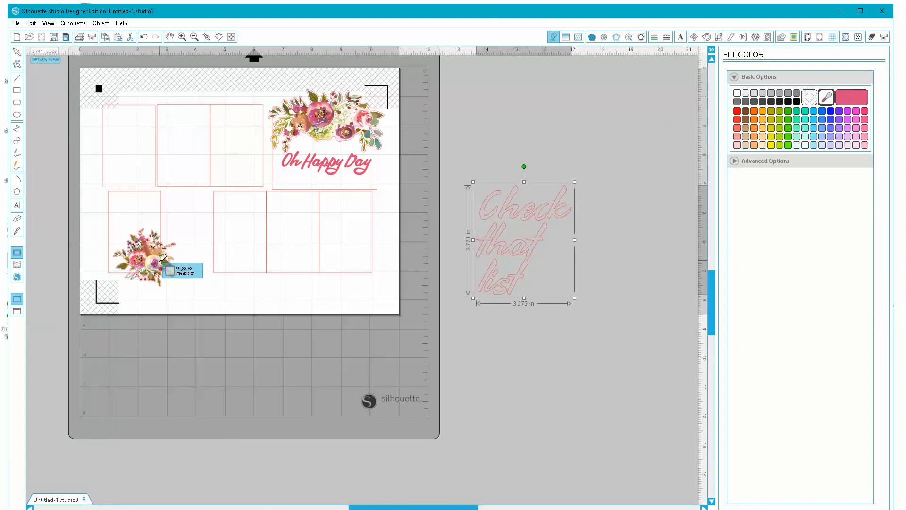
{"action": "left_click", "coordinate": [159, 259]}
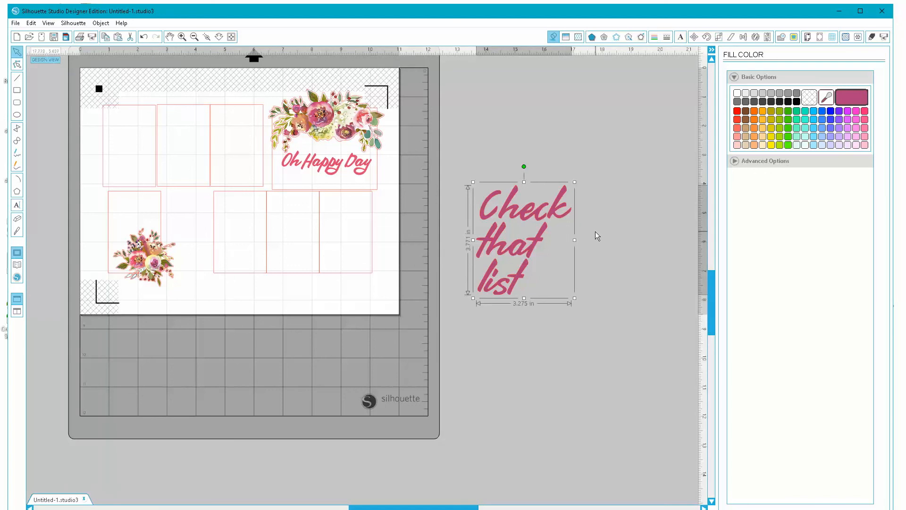
Scale the "Check that list" lettering down to about 1.41 in tall and place it above the bouquet in the narrow floral box
{"action": "left_click_drag", "start_coordinate": [541, 215], "coordinate": [166, 216]}
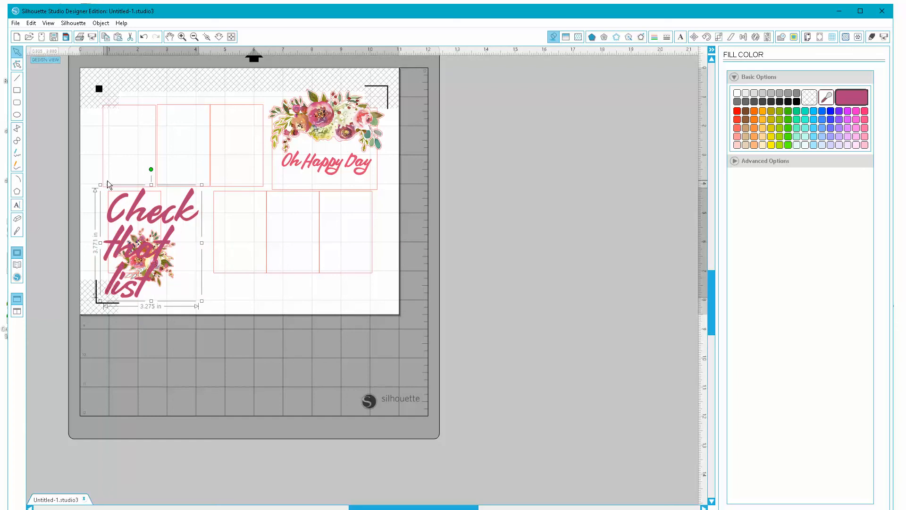
{"action": "mouse_move", "coordinate": [100, 186]}
{"action": "left_mouse_down"}
{"action": "mouse_move", "coordinate": [162, 258]}
{"action": "mouse_move", "coordinate": [141, 210]}
{"action": "mouse_move", "coordinate": [161, 218]}
{"action": "mouse_move", "coordinate": [107, 191]}
{"action": "left_mouse_up"}
{"action": "left_click_drag", "start_coordinate": [122, 221], "coordinate": [123, 225]}
{"action": "left_click", "coordinate": [79, 236]}
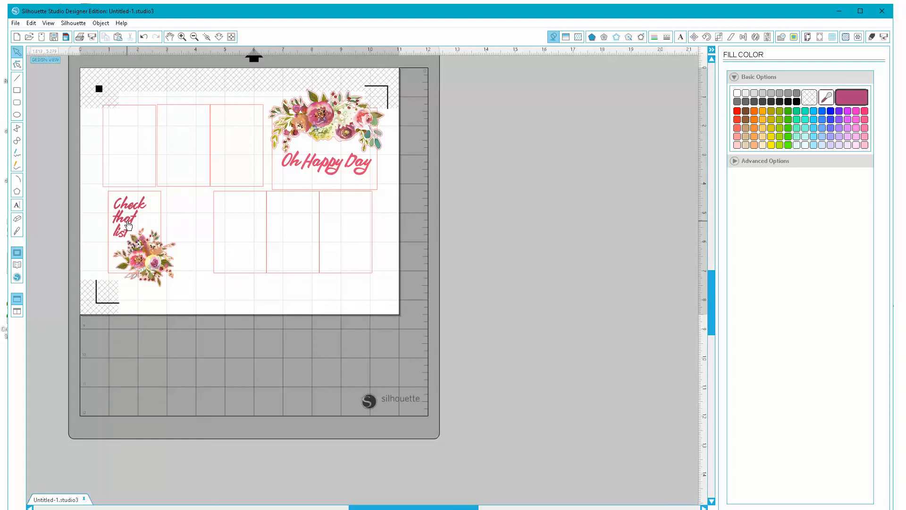
Stretch the "Check that list" lettering slightly wider so it fills the width of its box
{"action": "left_click", "coordinate": [128, 226]}
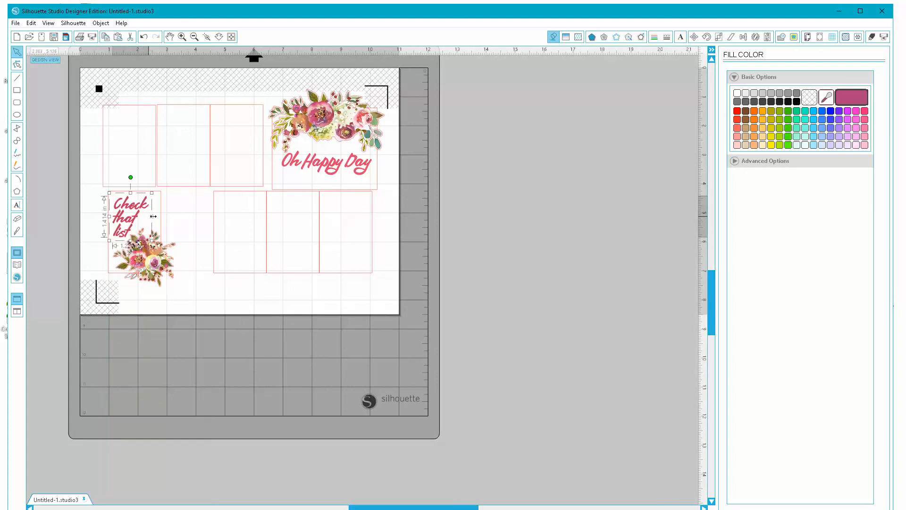
{"action": "left_click_drag", "start_coordinate": [154, 216], "coordinate": [158, 216]}
{"action": "left_click", "coordinate": [50, 215]}
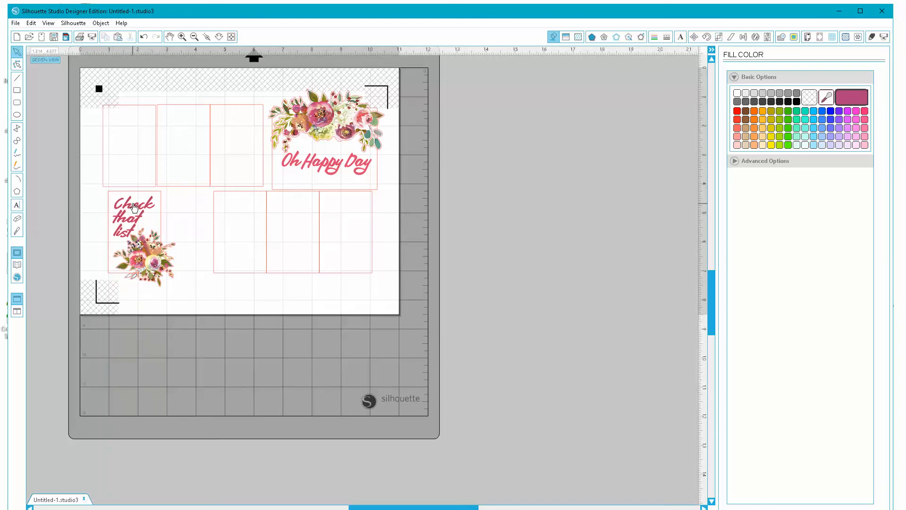
Set the cut style of the "Check that list" lettering to No Cut
{"action": "left_click", "coordinate": [134, 208]}
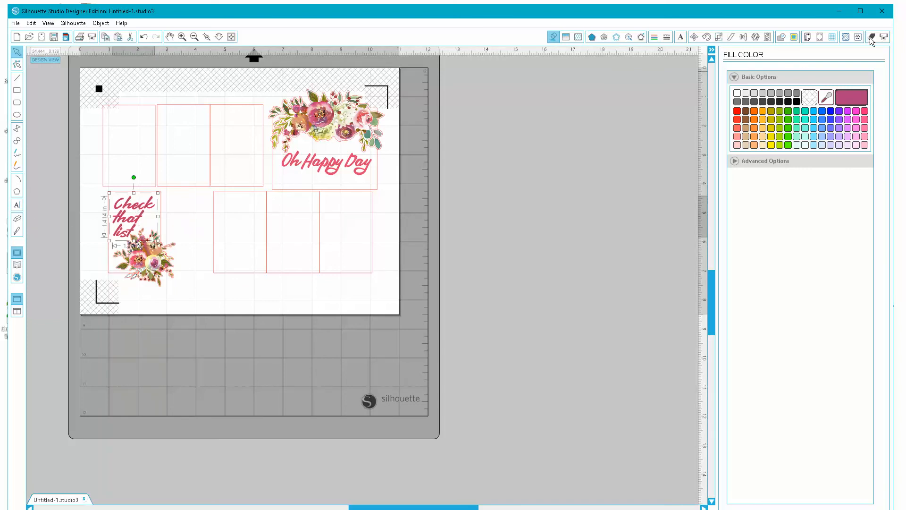
{"action": "left_click", "coordinate": [182, 37]}
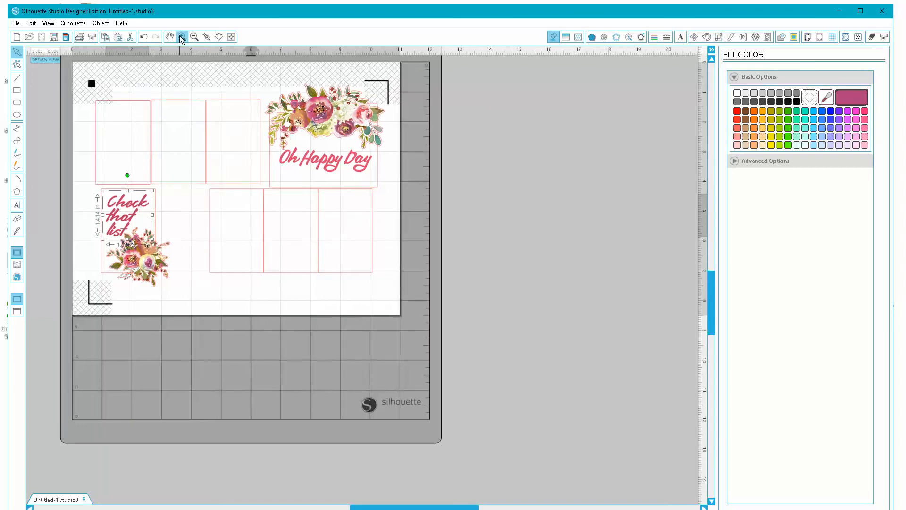
{"action": "left_click", "coordinate": [182, 37]}
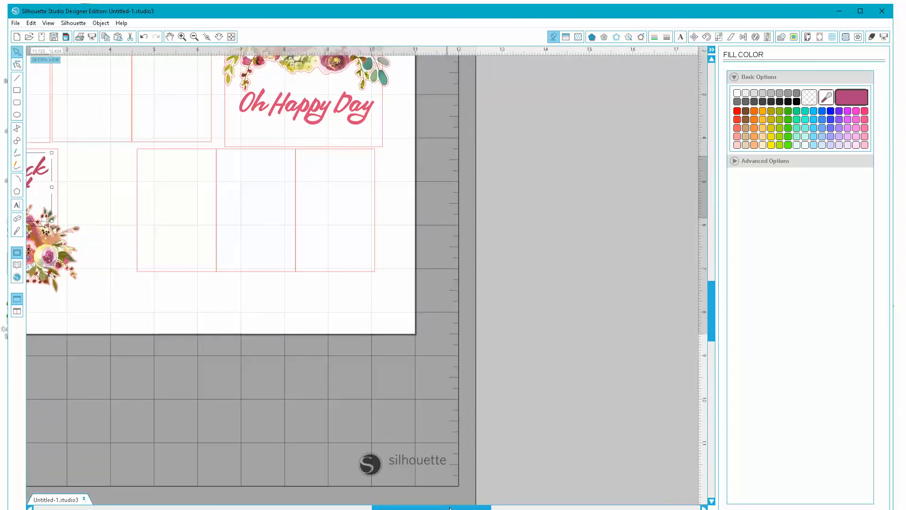
{"action": "left_click_drag", "start_coordinate": [443, 507], "coordinate": [387, 507]}
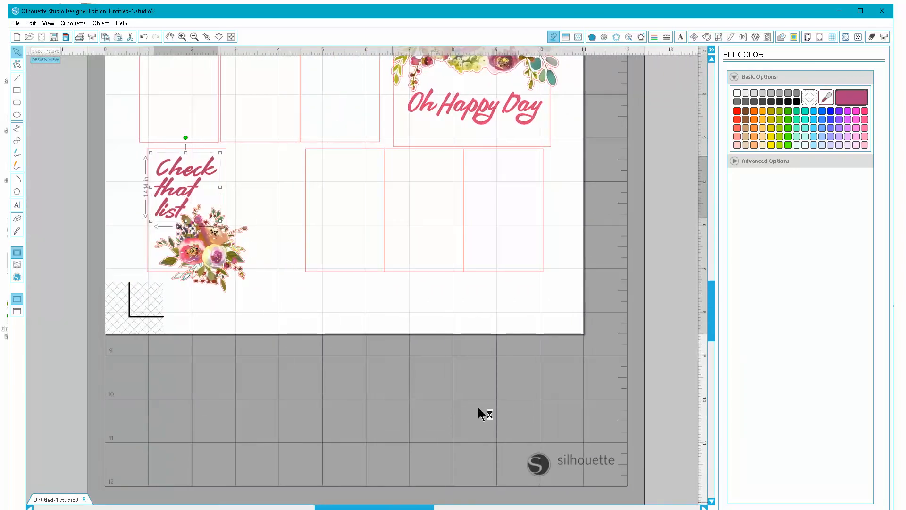
{"action": "left_click", "coordinate": [872, 37]}
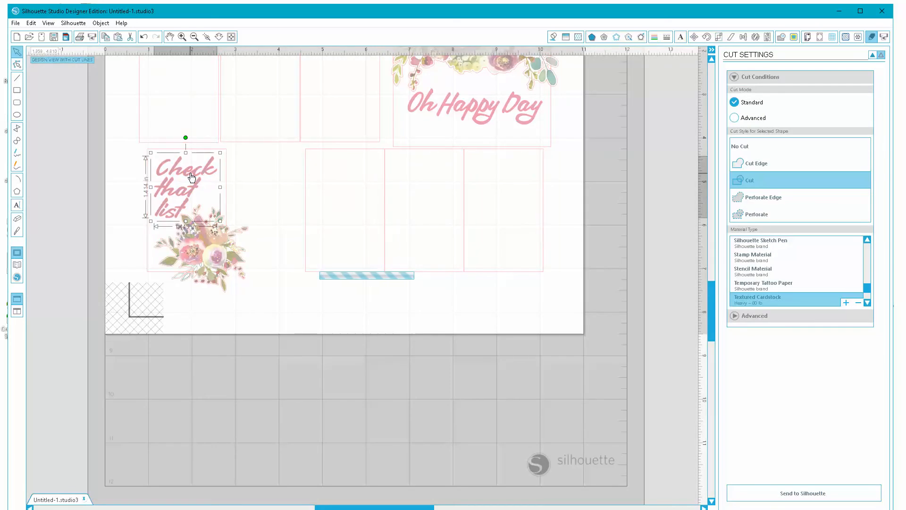
{"action": "left_click", "coordinate": [740, 147]}
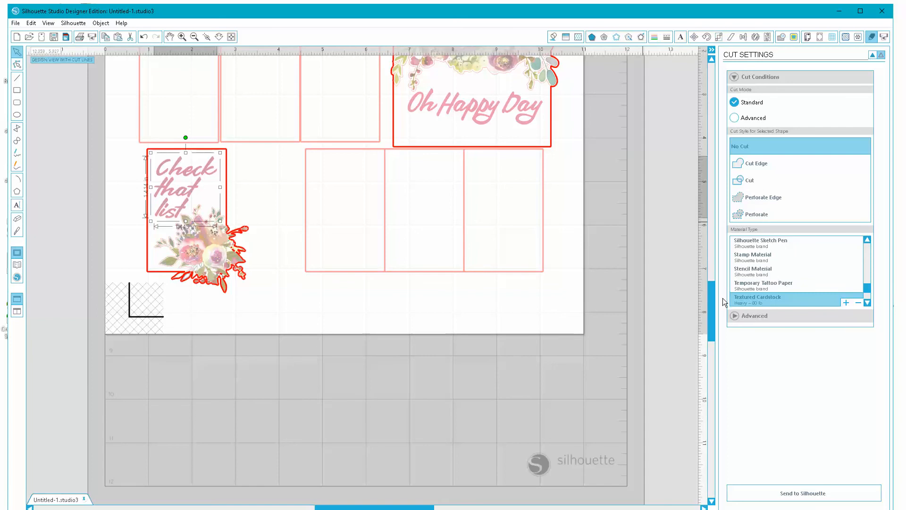
{"action": "left_click_drag", "start_coordinate": [714, 310], "coordinate": [710, 289]}
{"action": "left_click", "coordinate": [71, 233]}
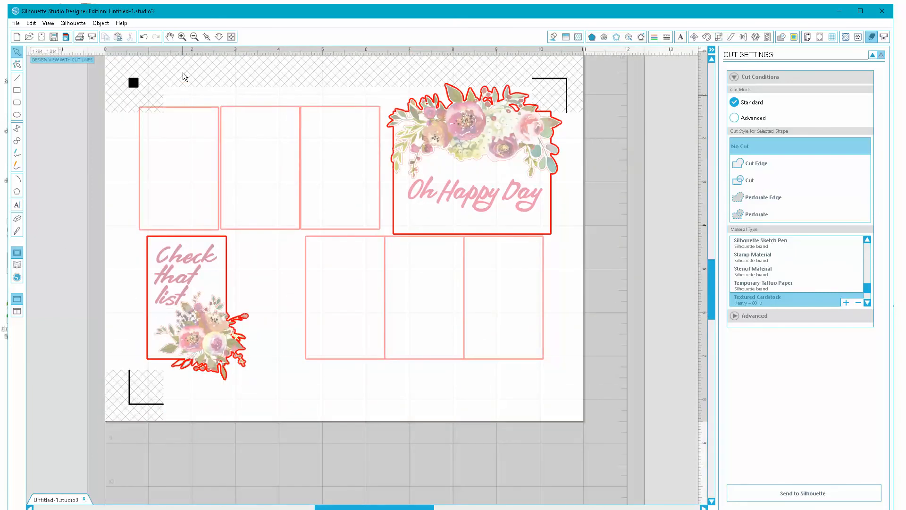
Merge the single purple rose image with leaves from the arrangements folder into the page
{"action": "left_click", "coordinate": [16, 24]}
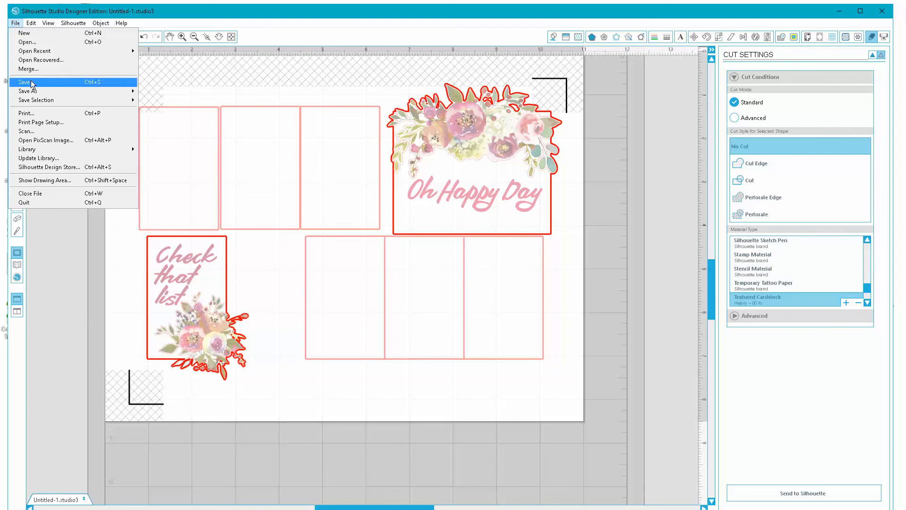
{"action": "left_click", "coordinate": [27, 70]}
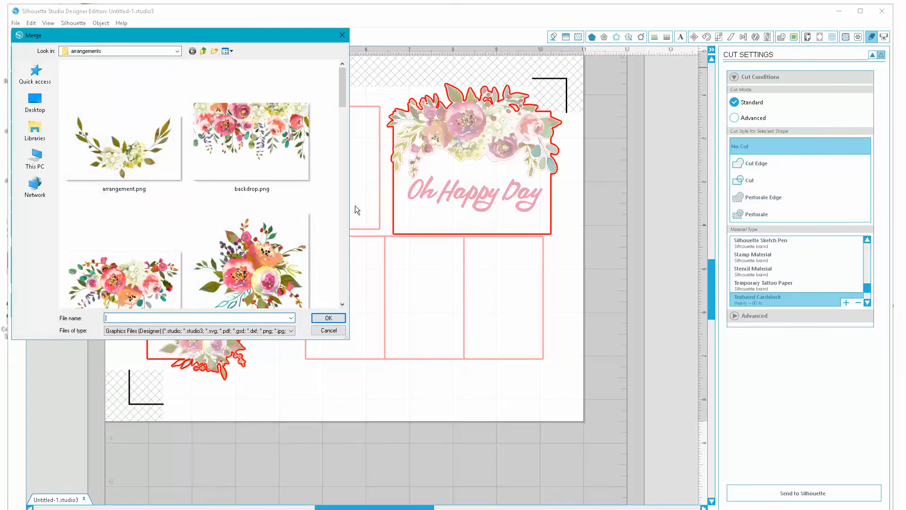
{"action": "left_click_drag", "start_coordinate": [343, 100], "coordinate": [347, 181]}
{"action": "double_click", "coordinate": [248, 225]}
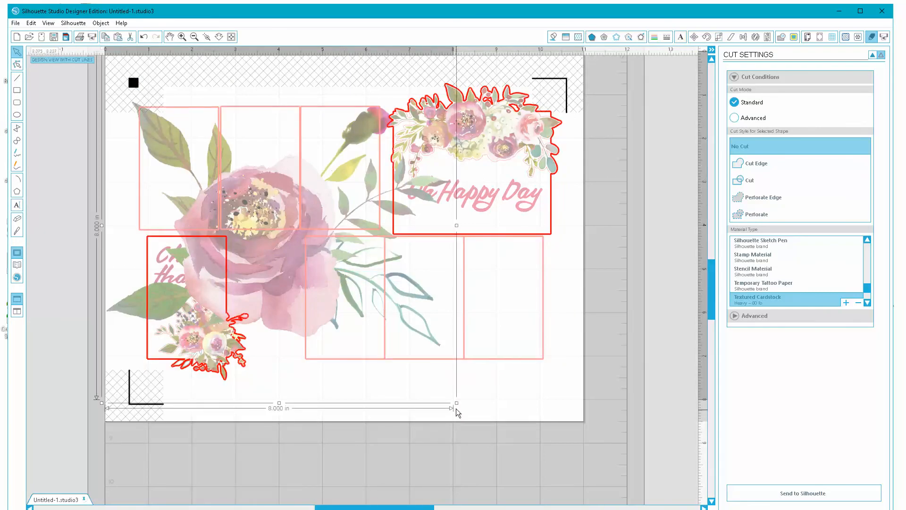
Scale the rose to about 1.59 in, rotate it slightly clockwise and place it over the lower-left corner of the first box in the lower three-box row
{"action": "left_click_drag", "start_coordinate": [456, 405], "coordinate": [368, 356]}
{"action": "left_click_drag", "start_coordinate": [341, 322], "coordinate": [331, 351]}
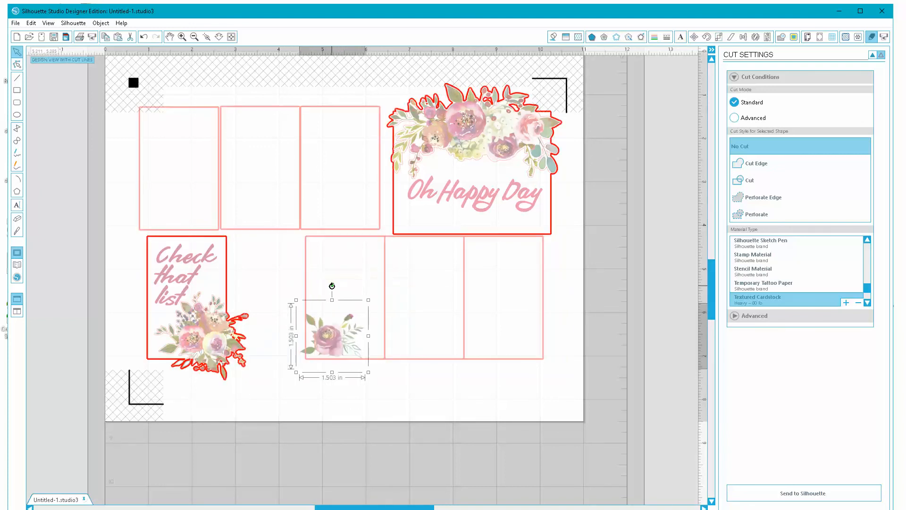
{"action": "left_click_drag", "start_coordinate": [332, 286], "coordinate": [344, 280]}
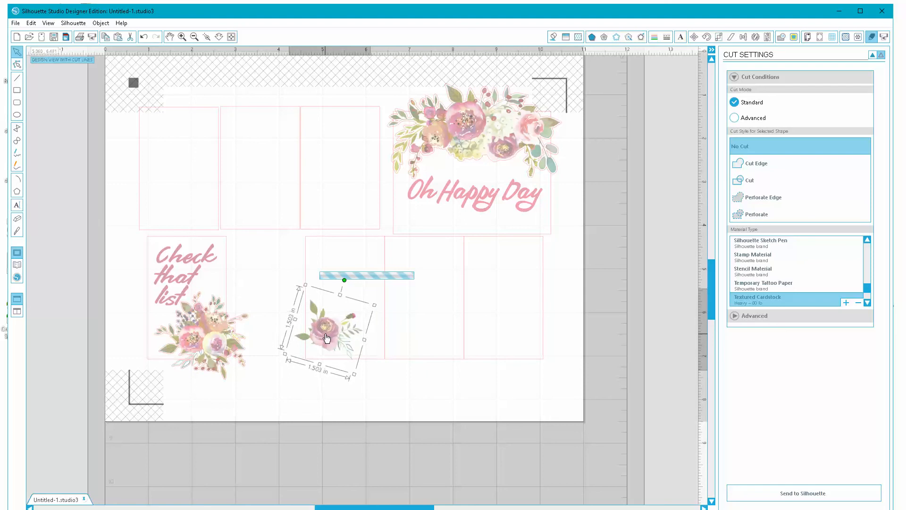
{"action": "left_click_drag", "start_coordinate": [326, 338], "coordinate": [279, 363]}
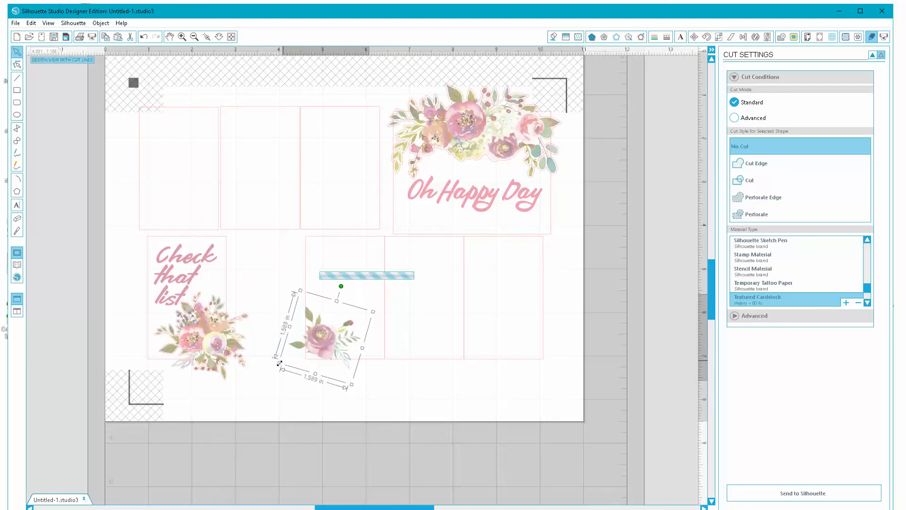
{"action": "left_click", "coordinate": [609, 371]}
Nudge the rose slightly up and inward at the lower-left corner of its box
{"action": "left_click", "coordinate": [17, 232]}
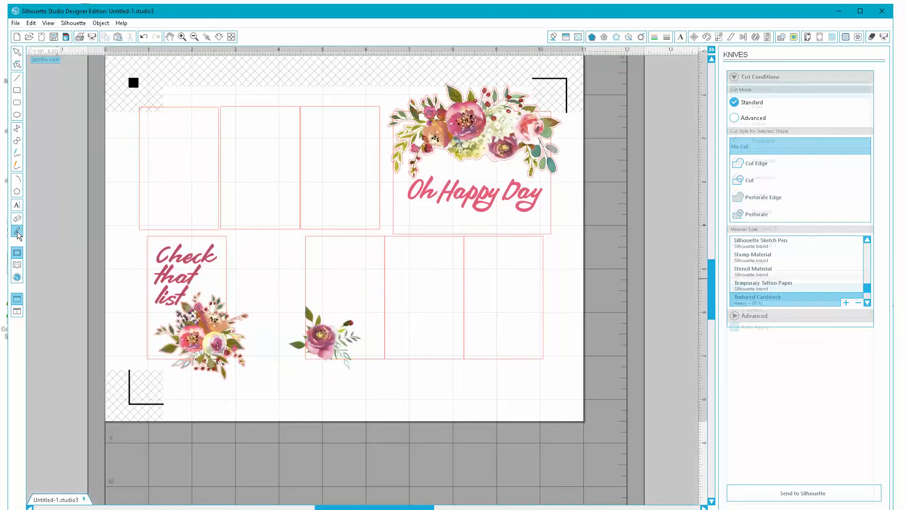
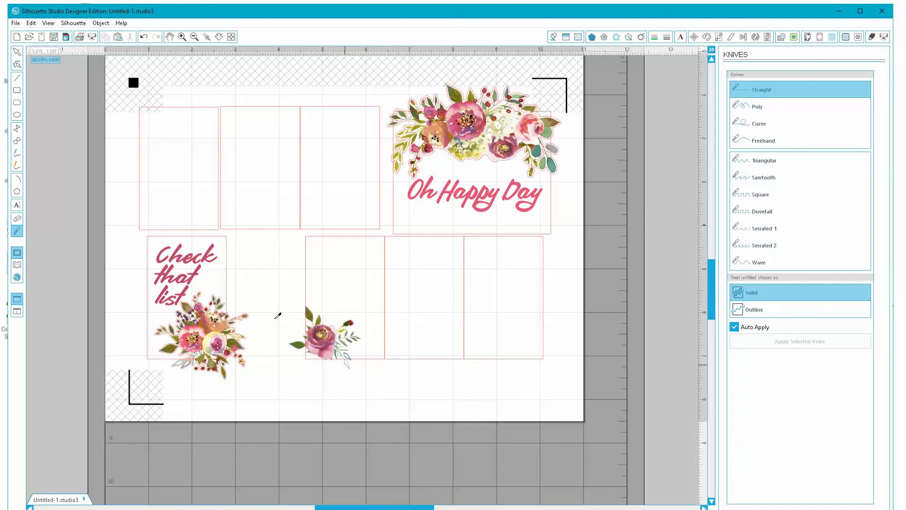
{"action": "left_click", "coordinate": [17, 52]}
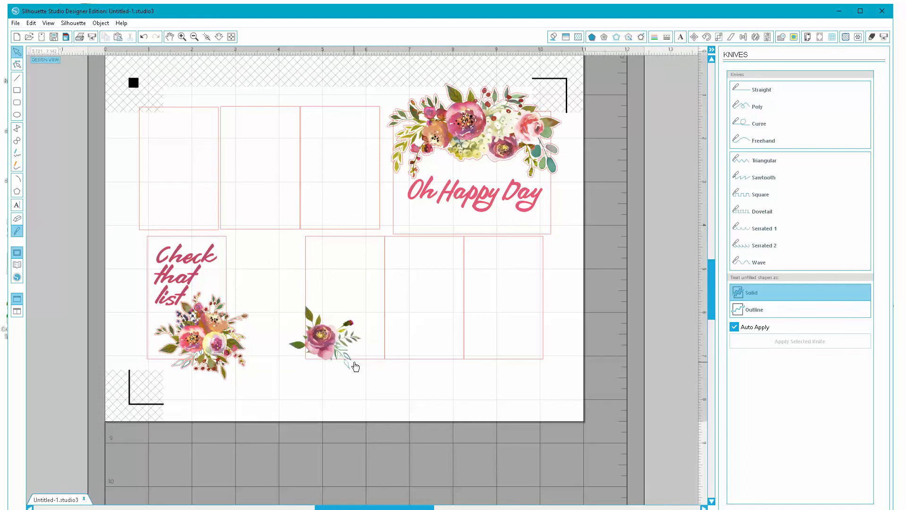
{"action": "mouse_move", "coordinate": [346, 368]}
{"action": "left_mouse_down"}
{"action": "mouse_move", "coordinate": [351, 375]}
{"action": "mouse_move", "coordinate": [350, 366]}
{"action": "left_mouse_up"}
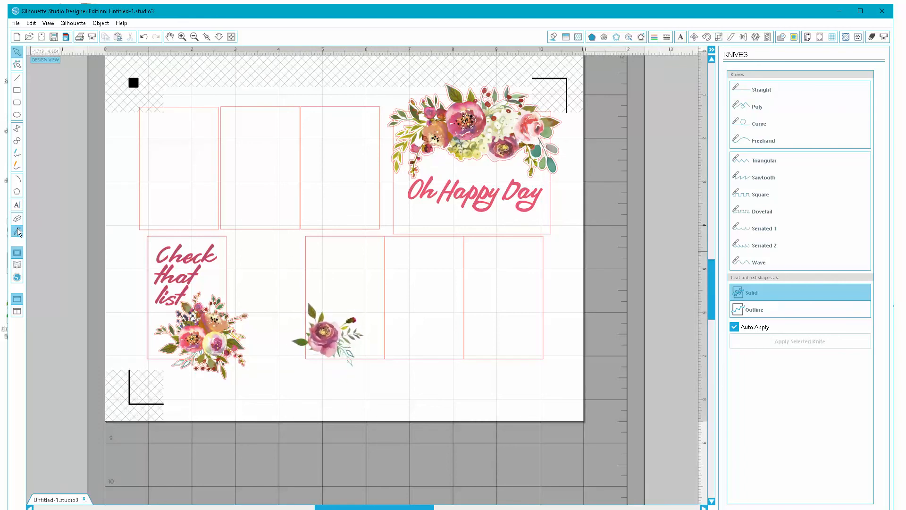
Slice straight across the rose image along its box's lower edge with the knife and shift the rose slightly down and outward
{"action": "left_click", "coordinate": [18, 231]}
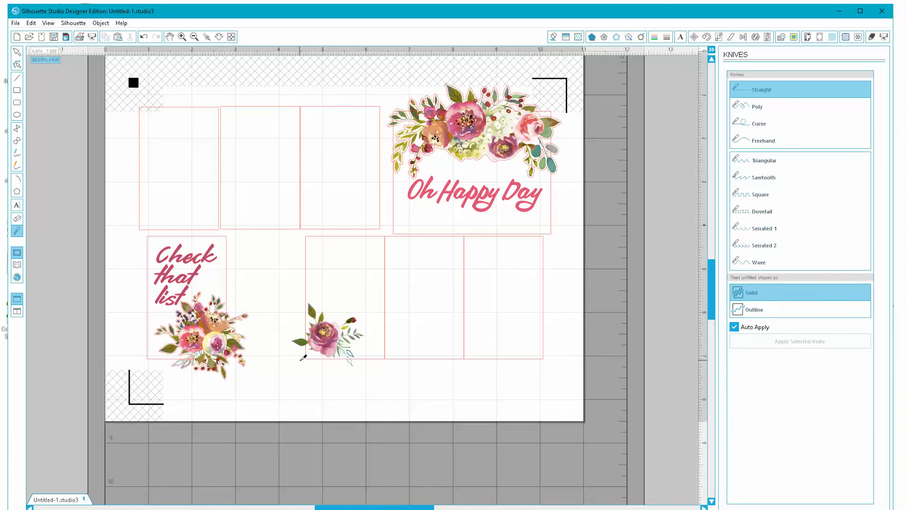
{"action": "left_click_drag", "start_coordinate": [301, 360], "coordinate": [395, 360]}
{"action": "left_click", "coordinate": [18, 53]}
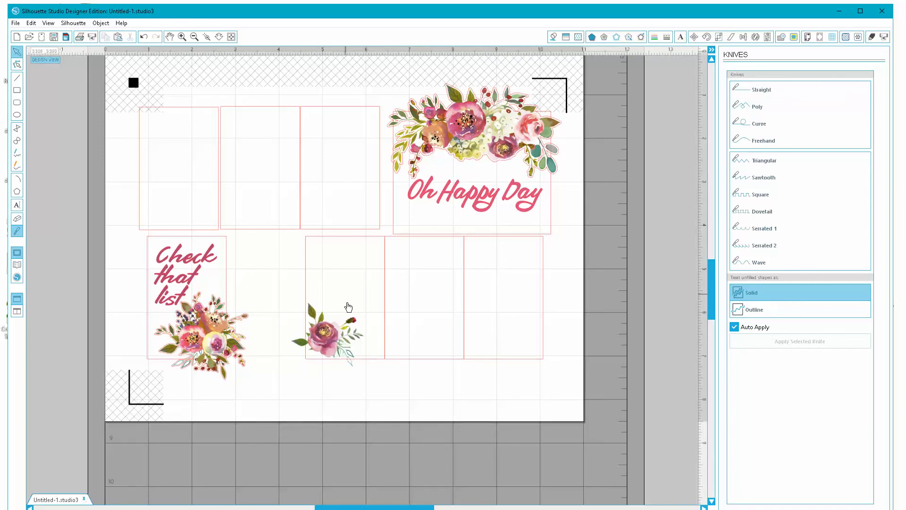
{"action": "left_click", "coordinate": [352, 363]}
{"action": "mouse_move", "coordinate": [354, 363]}
{"action": "left_mouse_down"}
{"action": "mouse_move", "coordinate": [643, 364]}
{"action": "mouse_move", "coordinate": [350, 369]}
{"action": "left_mouse_up"}
{"action": "left_click", "coordinate": [351, 369]}
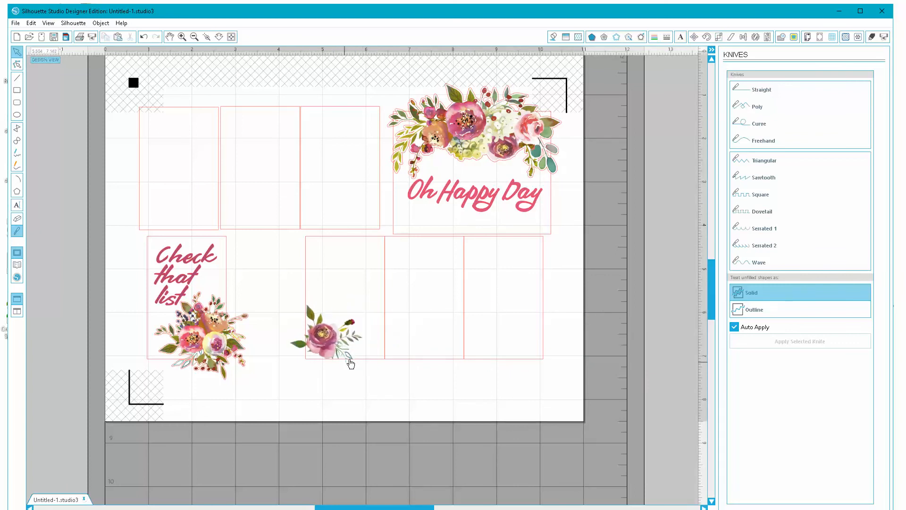
Try to slice off the leaf tips that hang below the rose's box with the straight knife
{"action": "left_click", "coordinate": [182, 37]}
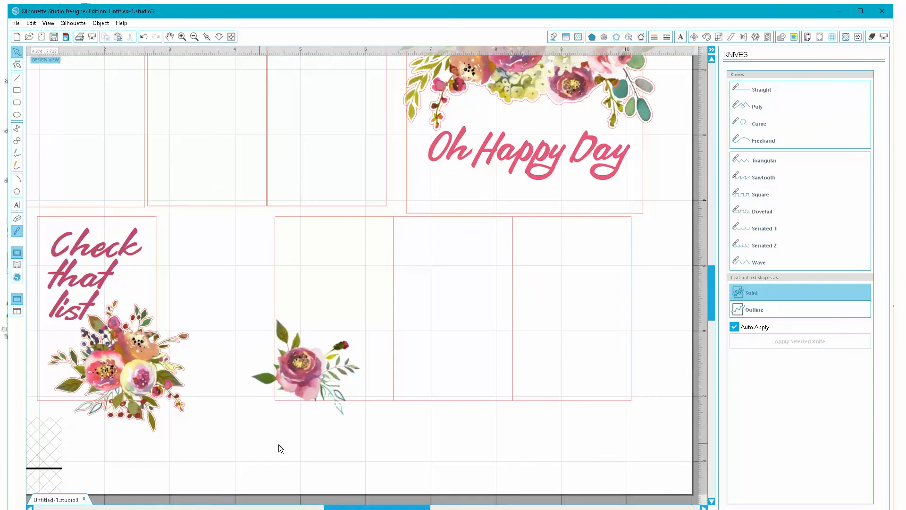
{"action": "left_click", "coordinate": [340, 413]}
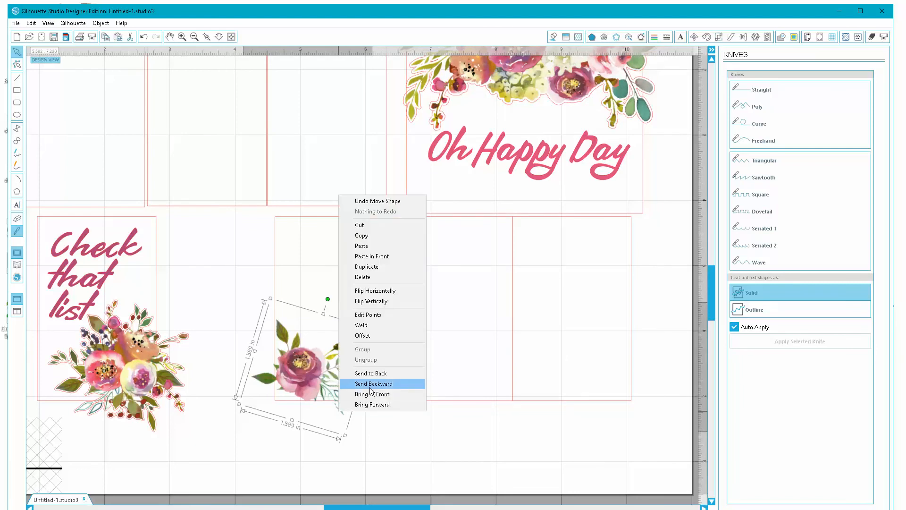
{"action": "left_click", "coordinate": [244, 432]}
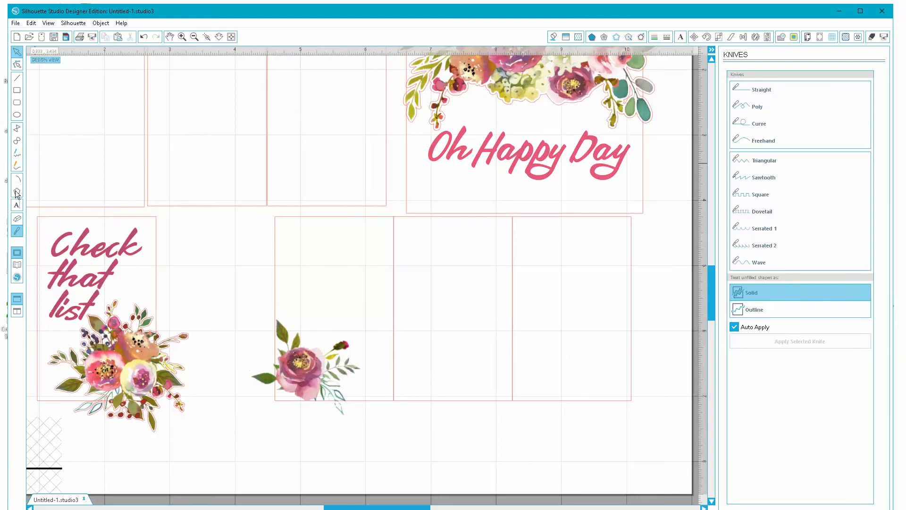
{"action": "left_click", "coordinate": [17, 233]}
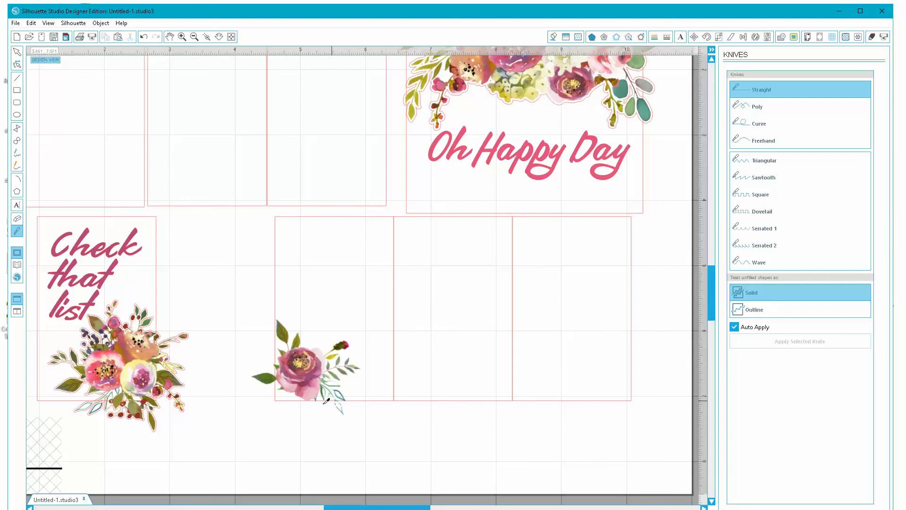
{"action": "left_click_drag", "start_coordinate": [320, 402], "coordinate": [362, 401]}
{"action": "left_click", "coordinate": [17, 52]}
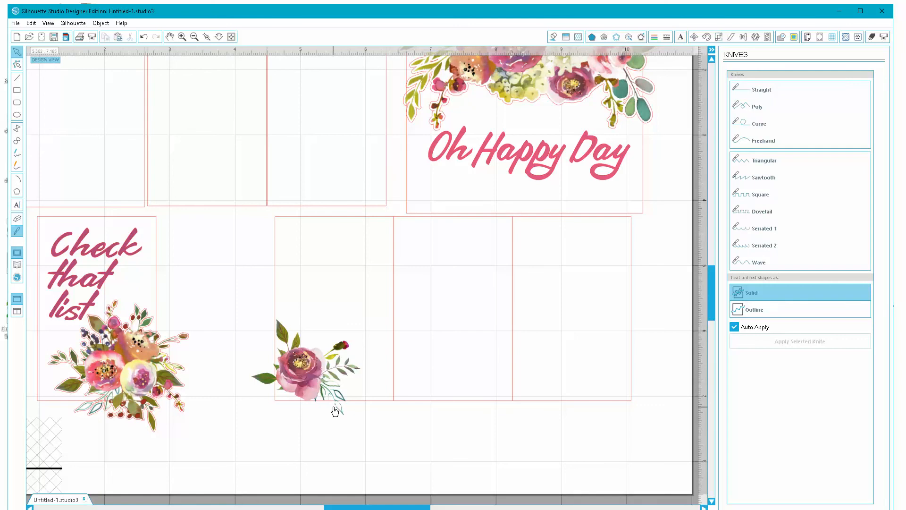
{"action": "left_click_drag", "start_coordinate": [336, 412], "coordinate": [339, 412]}
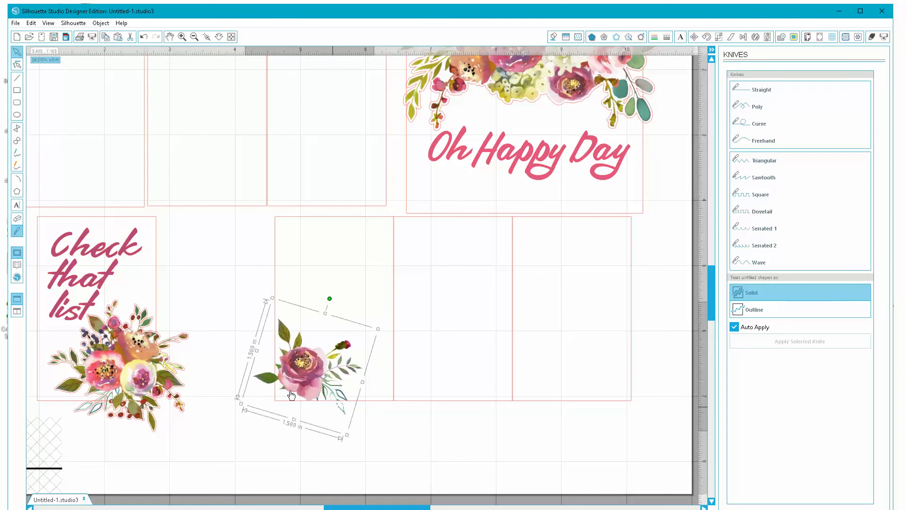
Slice the full width of the rose image along its box's lower edge with the knife and delete the strip below
{"action": "left_click", "coordinate": [18, 231]}
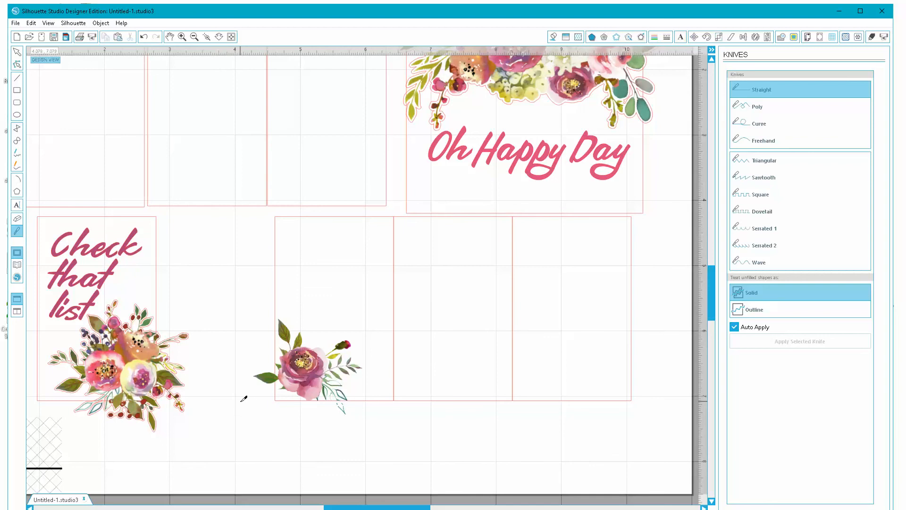
{"action": "left_click_drag", "start_coordinate": [240, 402], "coordinate": [394, 401]}
{"action": "left_click", "coordinate": [20, 53]}
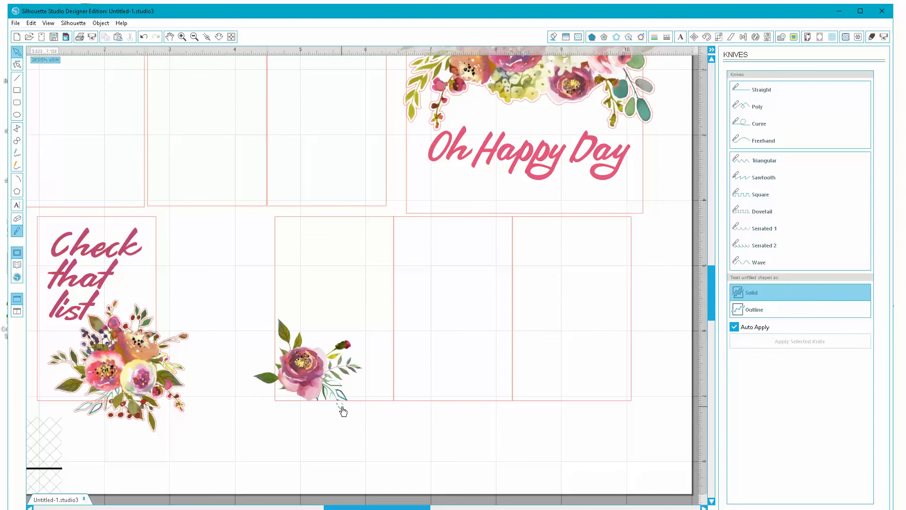
{"action": "left_click_drag", "start_coordinate": [340, 411], "coordinate": [340, 433]}
{"action": "left_click", "coordinate": [339, 431]}
{"action": "right_click", "coordinate": [343, 433]}
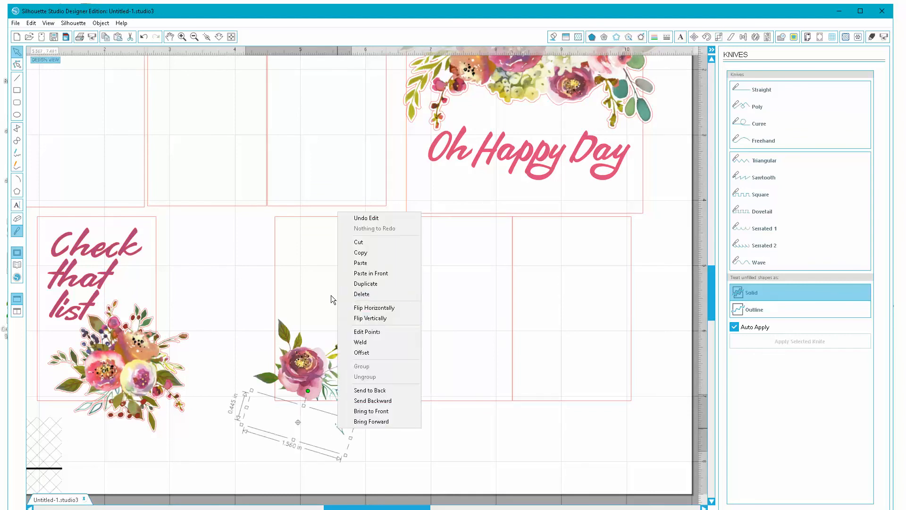
{"action": "left_click", "coordinate": [361, 293]}
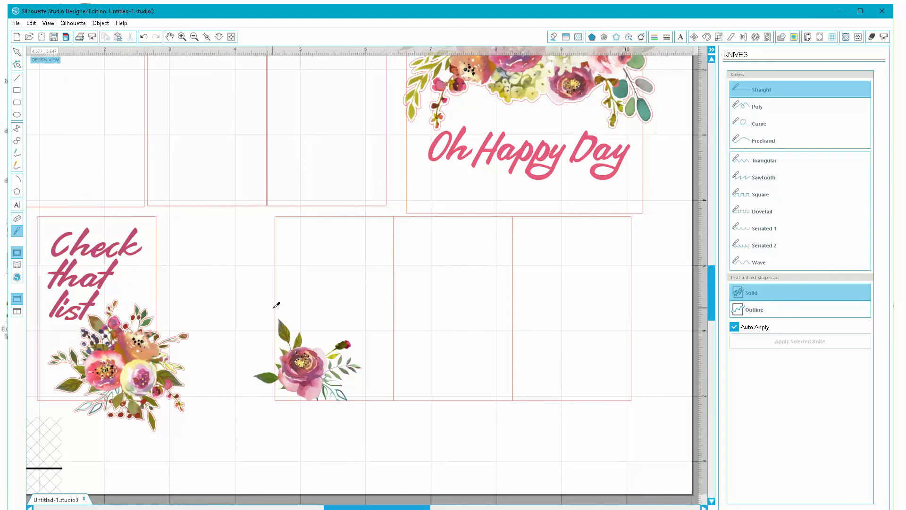
Slice the rose image vertically along its box's left edge and delete the leaf piece outside the box
{"action": "left_click_drag", "start_coordinate": [274, 307], "coordinate": [277, 410]}
{"action": "left_click", "coordinate": [17, 52]}
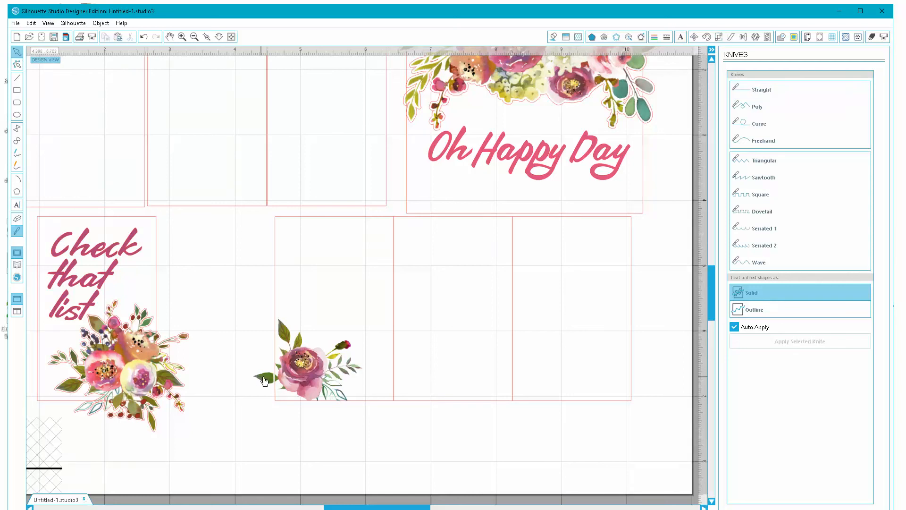
{"action": "left_click_drag", "start_coordinate": [263, 377], "coordinate": [243, 330]}
{"action": "right_click", "coordinate": [244, 331]}
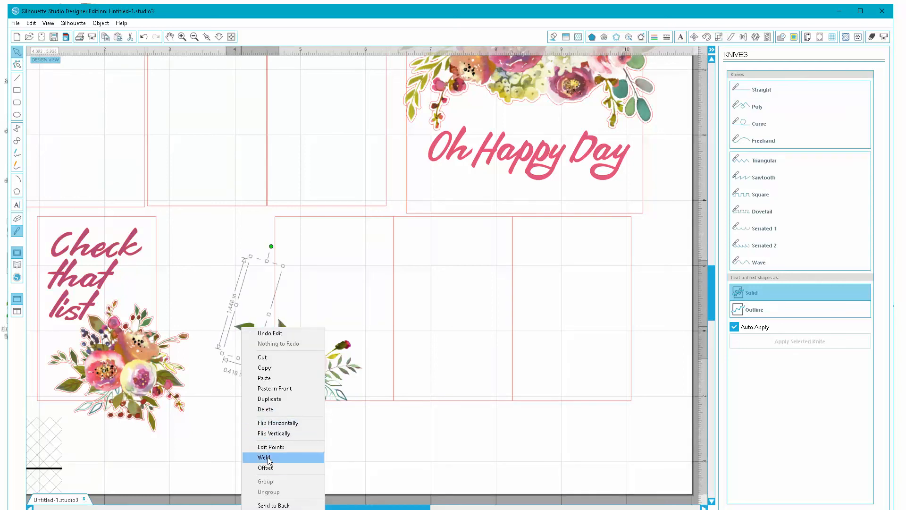
{"action": "left_click", "coordinate": [269, 409]}
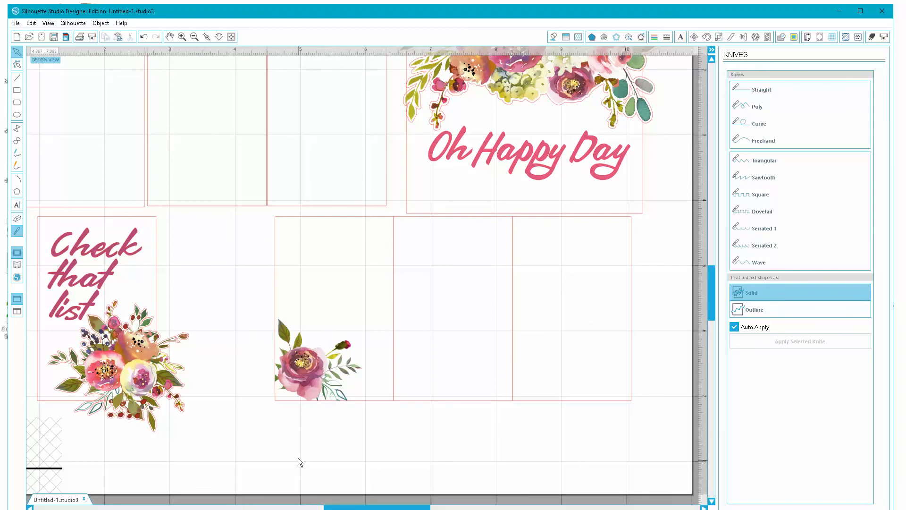
{"action": "left_click", "coordinate": [194, 37]}
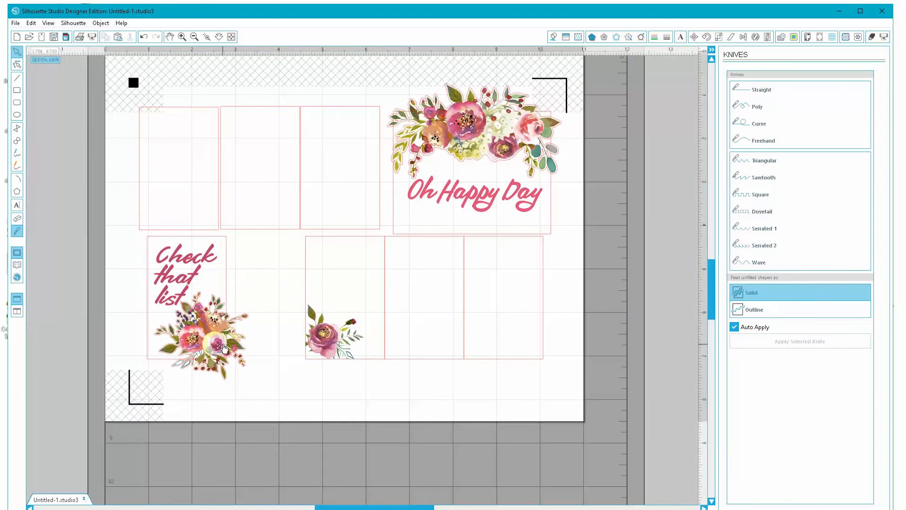
Examine the cut lines of the rose's box and of the first box in the upper row
{"action": "left_click", "coordinate": [364, 240]}
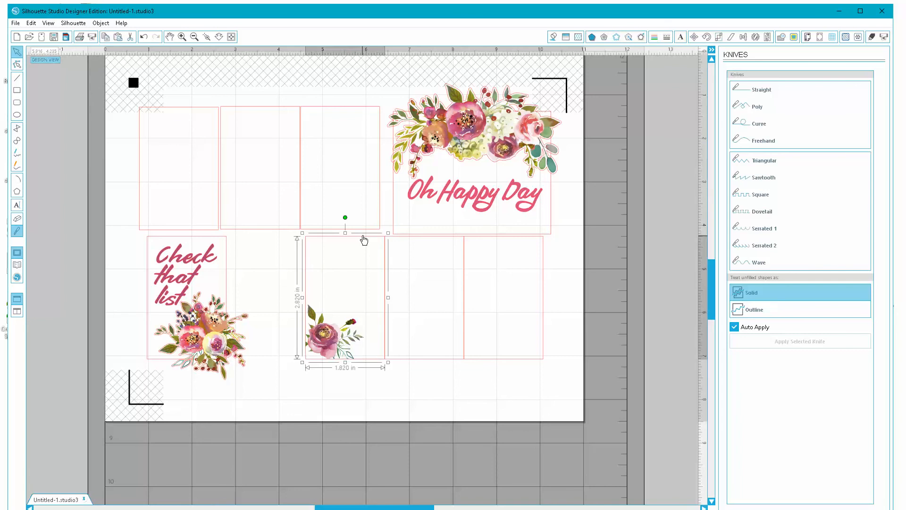
{"action": "left_click", "coordinate": [871, 37]}
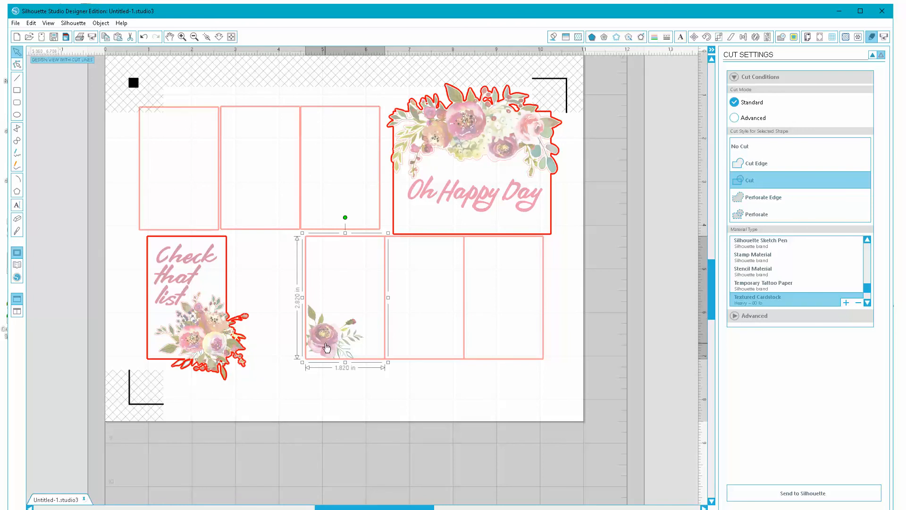
{"action": "left_click_drag", "start_coordinate": [184, 109], "coordinate": [184, 109]}
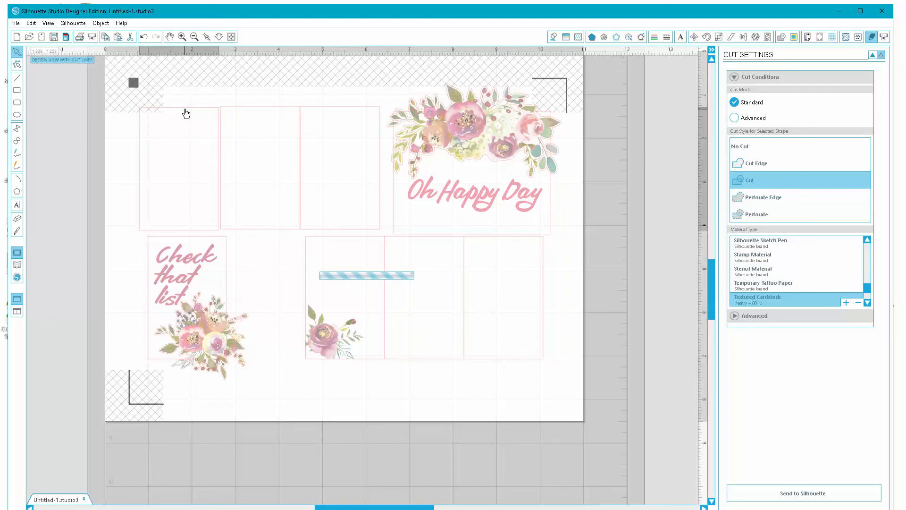
{"action": "left_click", "coordinate": [626, 266]}
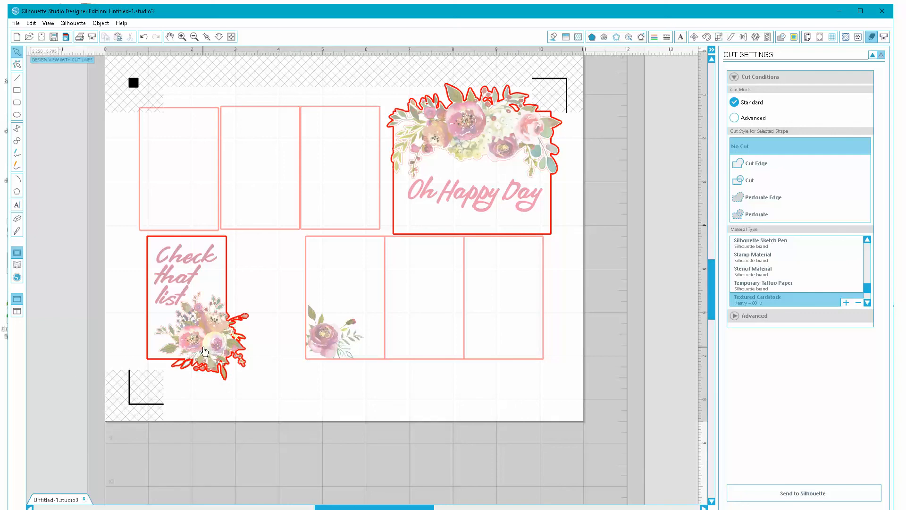
Ungroup the flower-and-box design behind Oh Happy Day twice to free the flowers from the box, shifting both slightly
{"action": "left_click", "coordinate": [481, 133]}
{"action": "left_click", "coordinate": [552, 37]}
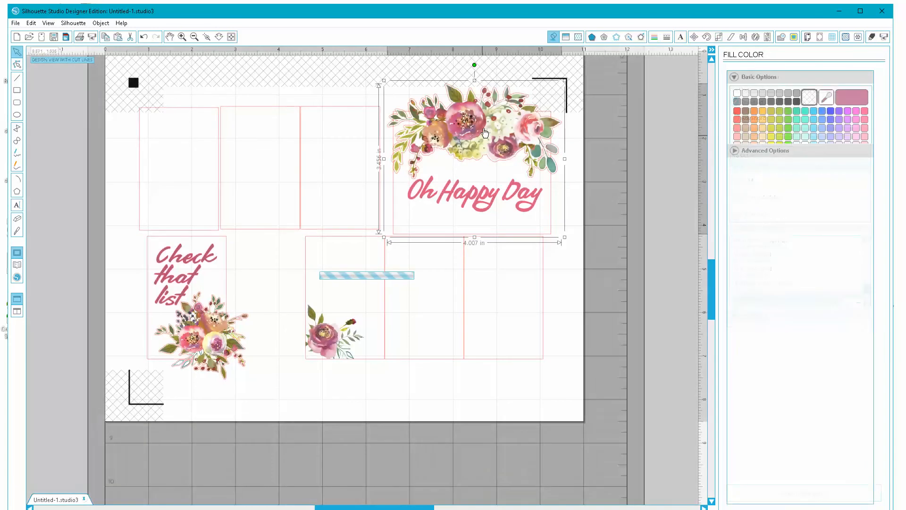
{"action": "right_click", "coordinate": [484, 132]}
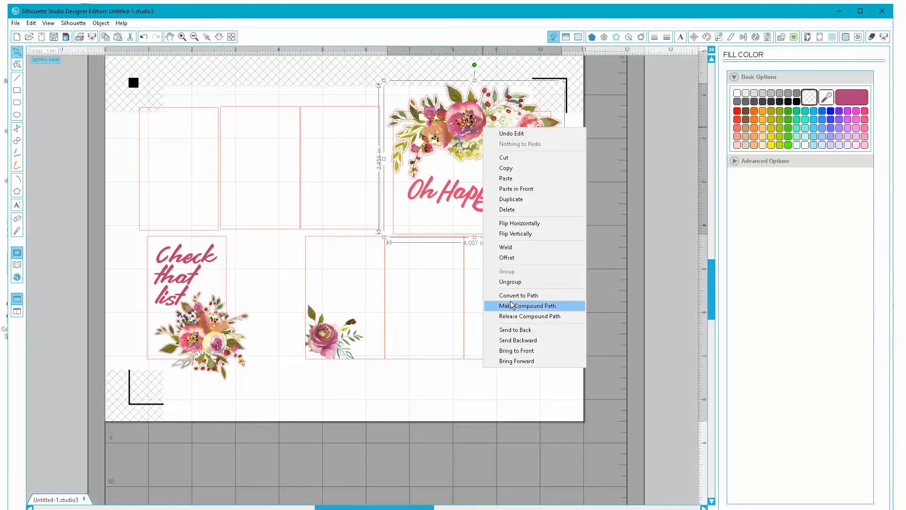
{"action": "left_click", "coordinate": [508, 283]}
{"action": "mouse_move", "coordinate": [473, 142]}
{"action": "left_mouse_down"}
{"action": "mouse_move", "coordinate": [482, 143]}
{"action": "mouse_move", "coordinate": [475, 140]}
{"action": "left_mouse_up"}
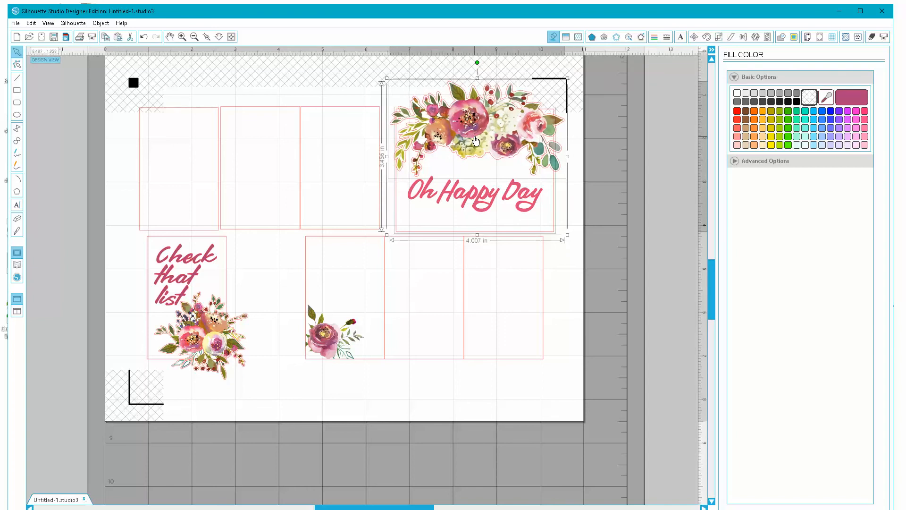
{"action": "right_click", "coordinate": [481, 136]}
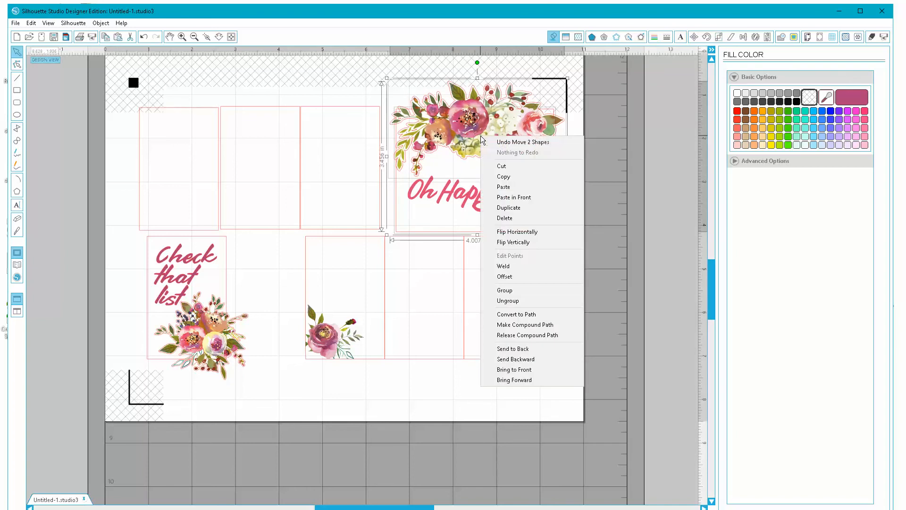
{"action": "left_click", "coordinate": [515, 300]}
Duplicate the Oh Happy Day flower arrangement and place the copy over the page's lower-right corner
{"action": "mouse_move", "coordinate": [465, 131]}
{"action": "left_mouse_down"}
{"action": "mouse_move", "coordinate": [494, 134]}
{"action": "mouse_move", "coordinate": [465, 133]}
{"action": "left_mouse_up"}
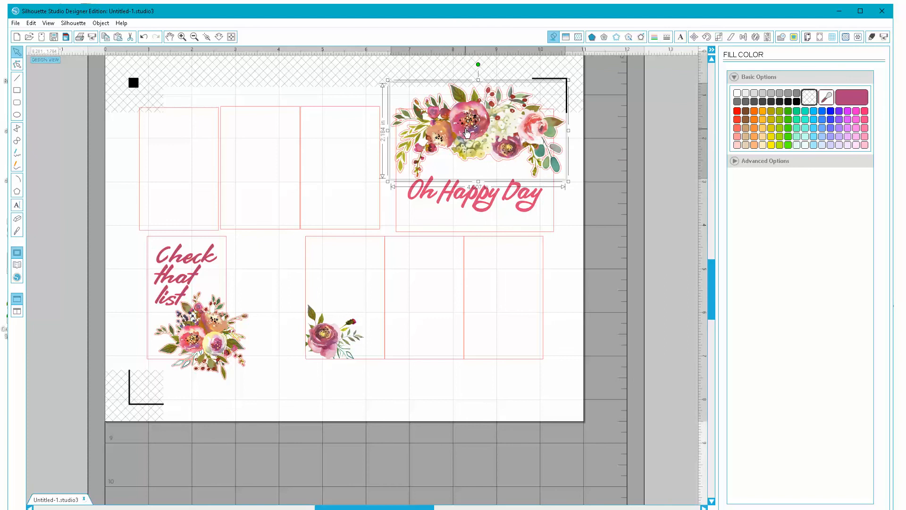
{"action": "right_click", "coordinate": [467, 133]}
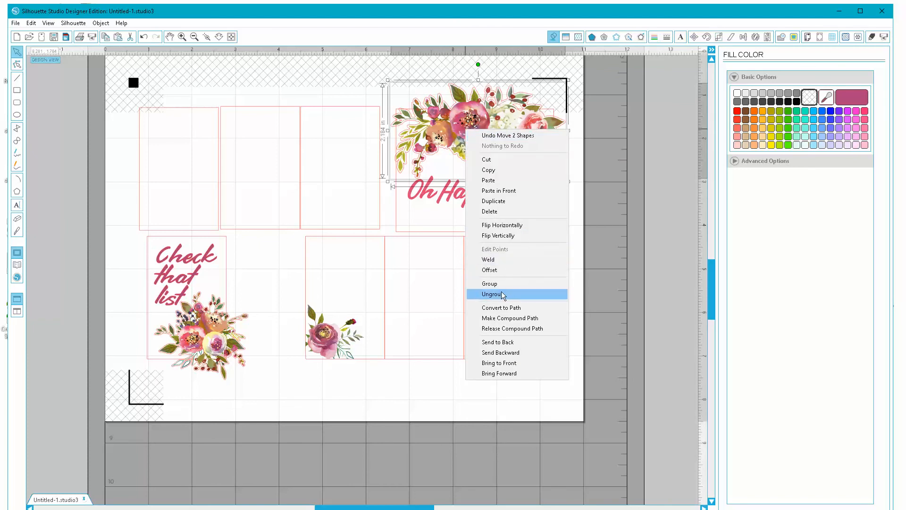
{"action": "left_click", "coordinate": [493, 200]}
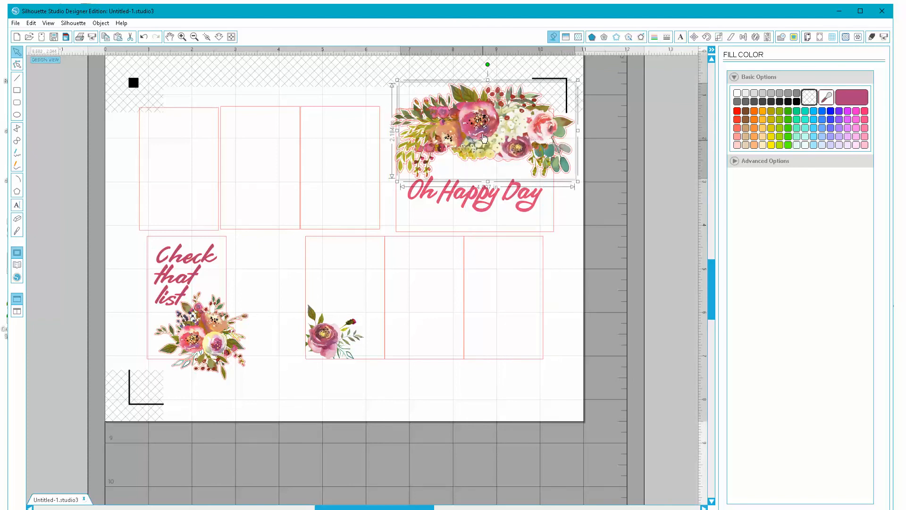
{"action": "left_click_drag", "start_coordinate": [484, 137], "coordinate": [603, 442]}
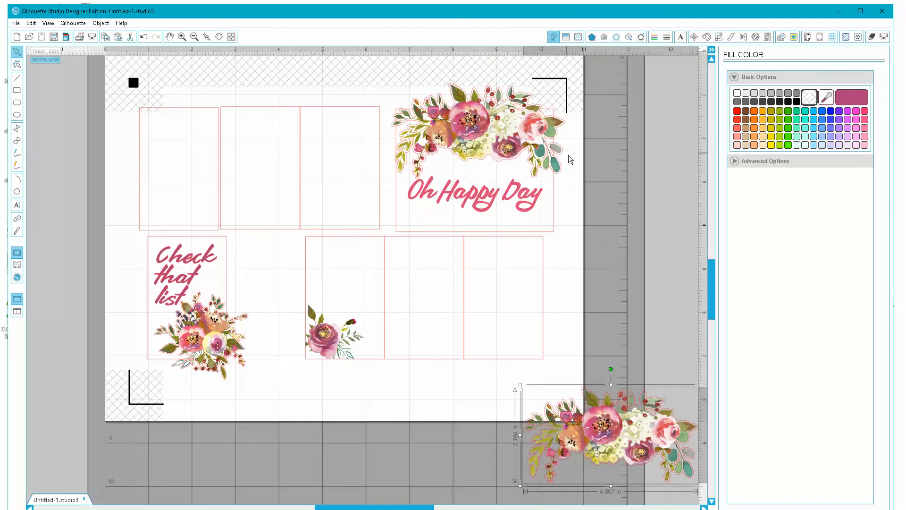
Group the Oh Happy Day flowers, box and text together and check their cut lines
{"action": "left_click", "coordinate": [567, 214]}
{"action": "left_click", "coordinate": [538, 178]}
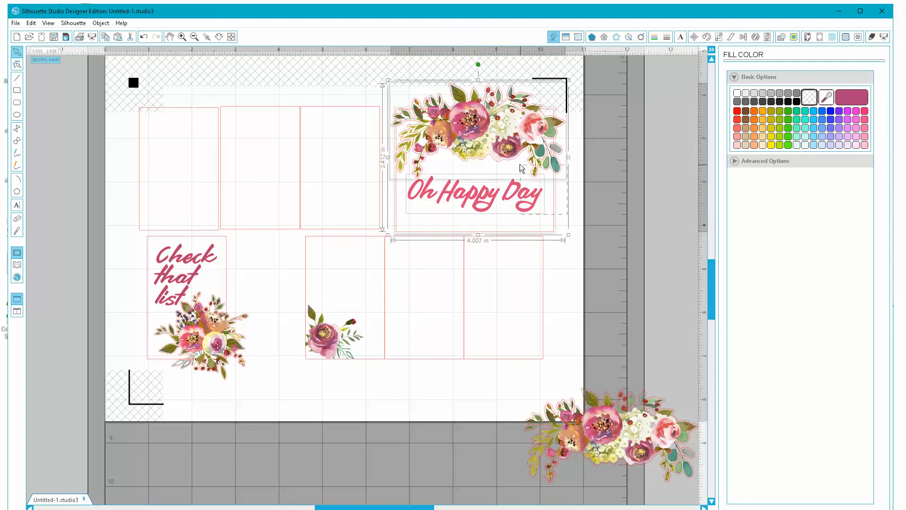
{"action": "right_click", "coordinate": [476, 129]}
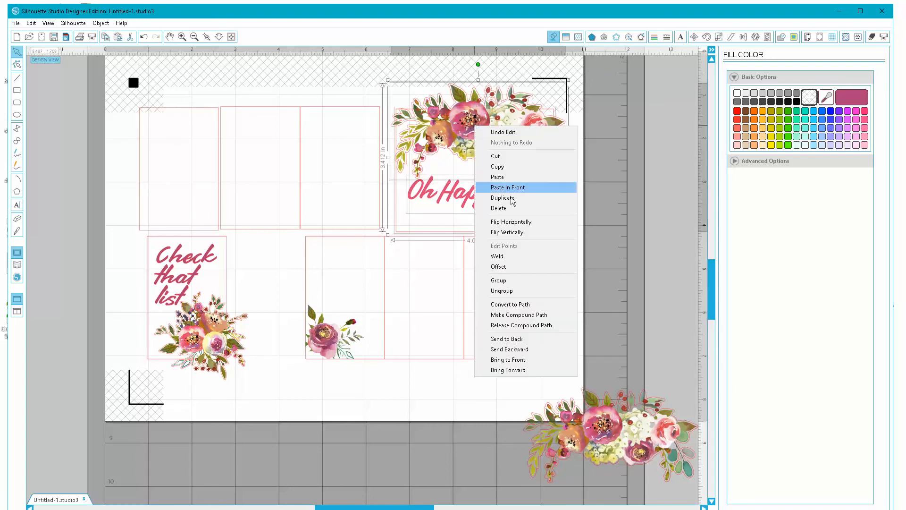
{"action": "left_click", "coordinate": [506, 287]}
{"action": "left_click", "coordinate": [872, 38]}
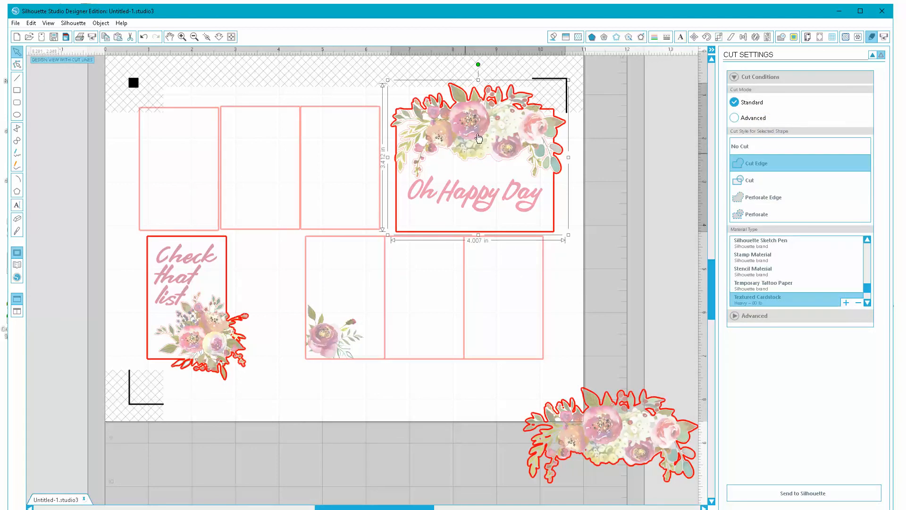
{"action": "left_click", "coordinate": [621, 278]}
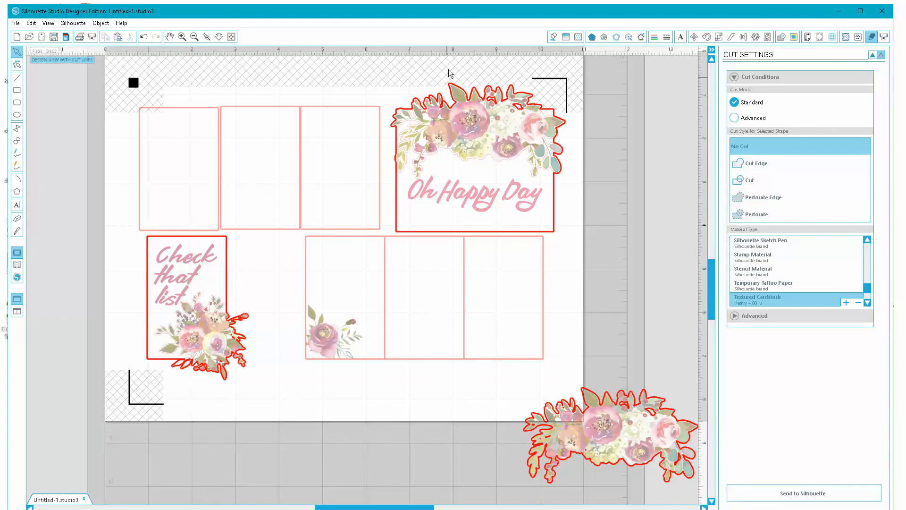
{"action": "left_click", "coordinate": [554, 38]}
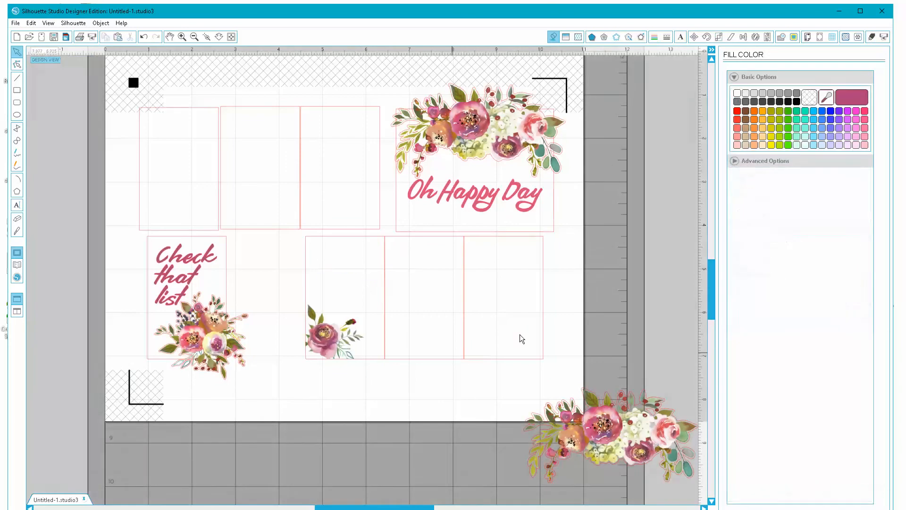
Move the whole lower row of boxes and the upper row's three boxes off the page to its left
{"action": "left_click_drag", "start_coordinate": [563, 325], "coordinate": [5, 185]}
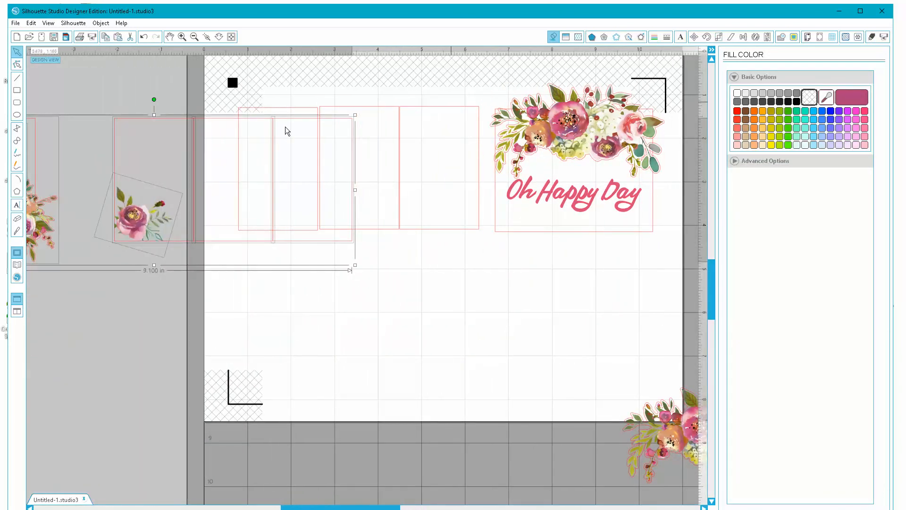
{"action": "left_click_drag", "start_coordinate": [284, 123], "coordinate": [40, 111]}
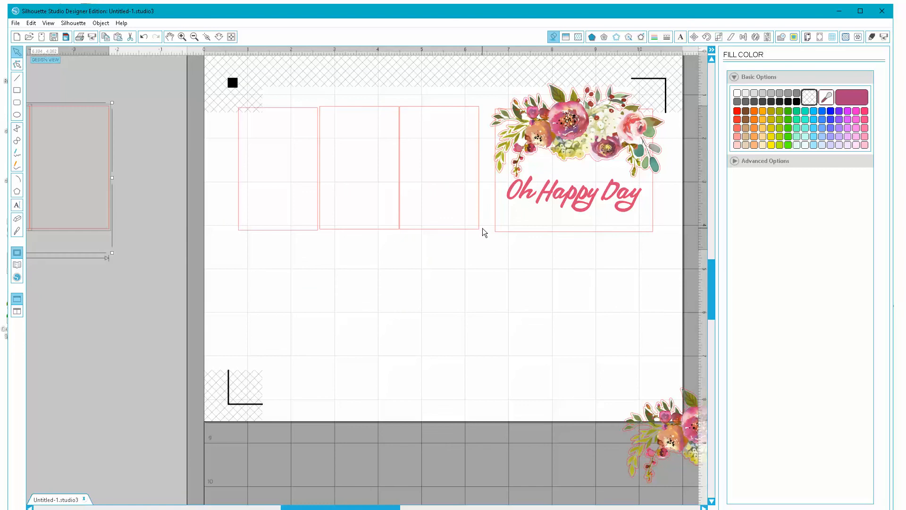
{"action": "left_click_drag", "start_coordinate": [484, 232], "coordinate": [277, 174]}
{"action": "left_click_drag", "start_coordinate": [331, 111], "coordinate": [6, 164]}
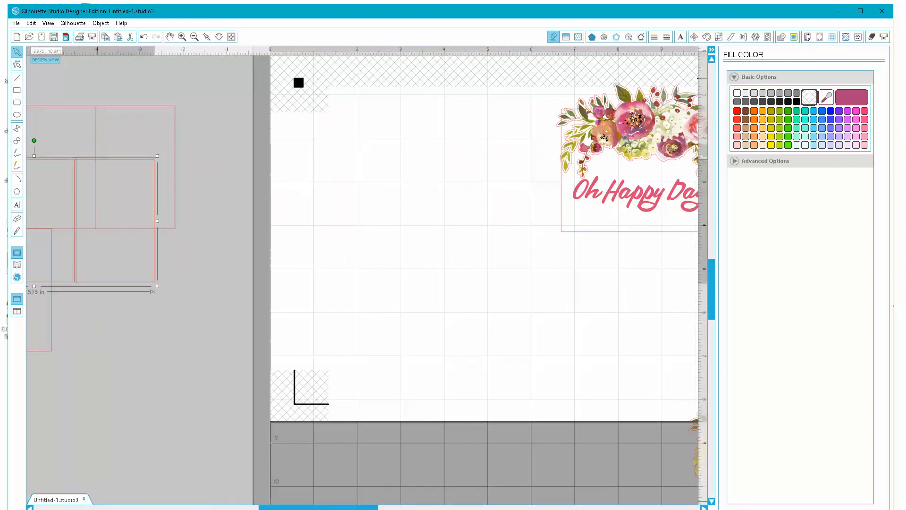
{"action": "left_click_drag", "start_coordinate": [318, 508], "coordinate": [403, 508]}
{"action": "left_click_drag", "start_coordinate": [535, 454], "coordinate": [171, 297]}
{"action": "left_click_drag", "start_coordinate": [146, 262], "coordinate": [512, 420]}
{"action": "left_click", "coordinate": [470, 298]}
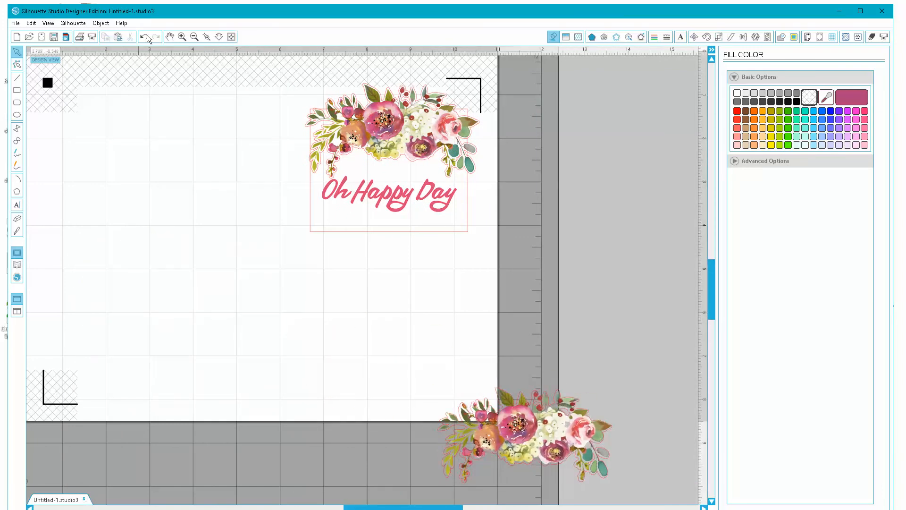
Undo the separation of the flower copy from its outline, group the copy, and move it to the lower-left area of the page
{"action": "left_click", "coordinate": [143, 38]}
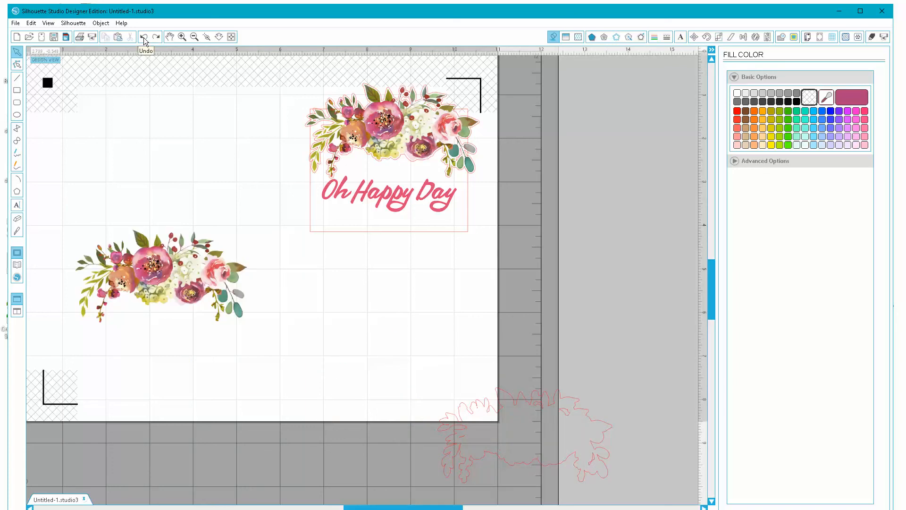
{"action": "left_click", "coordinate": [143, 37]}
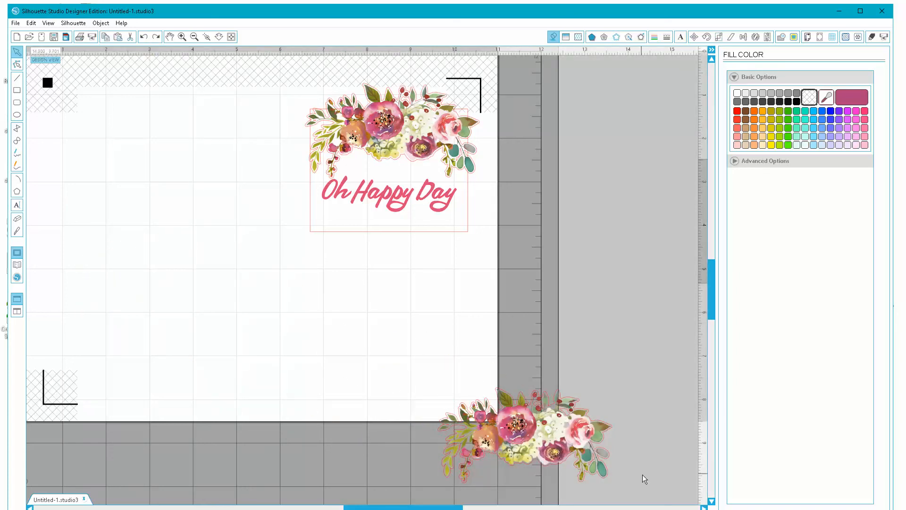
{"action": "left_click", "coordinate": [533, 425]}
{"action": "right_click", "coordinate": [576, 422]}
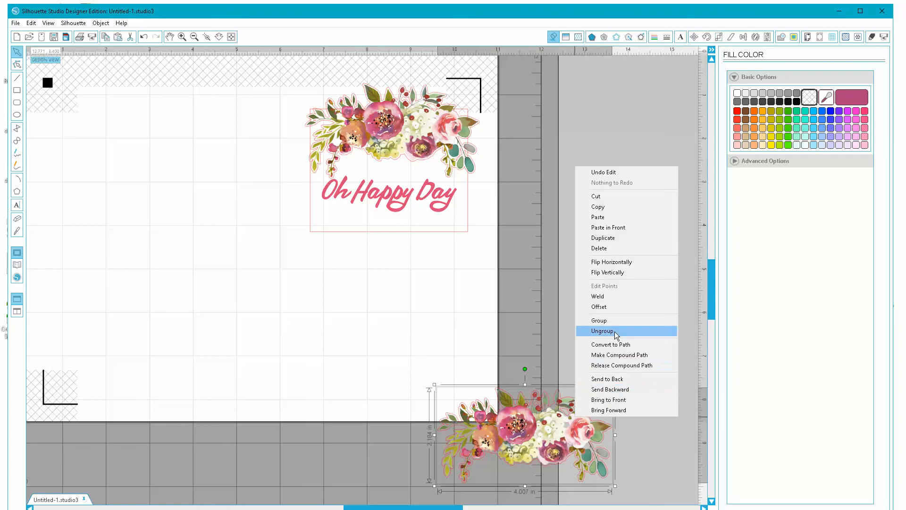
{"action": "left_click", "coordinate": [602, 320]}
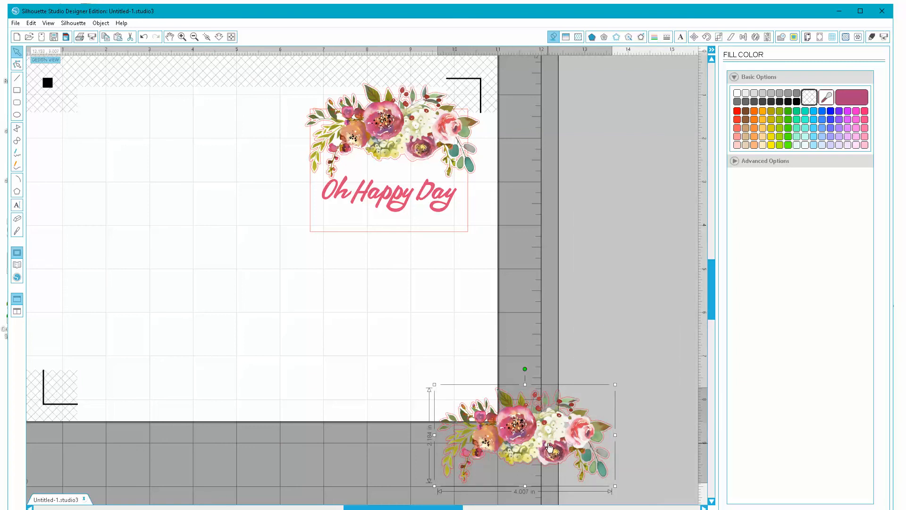
{"action": "left_click_drag", "start_coordinate": [546, 449], "coordinate": [181, 282]}
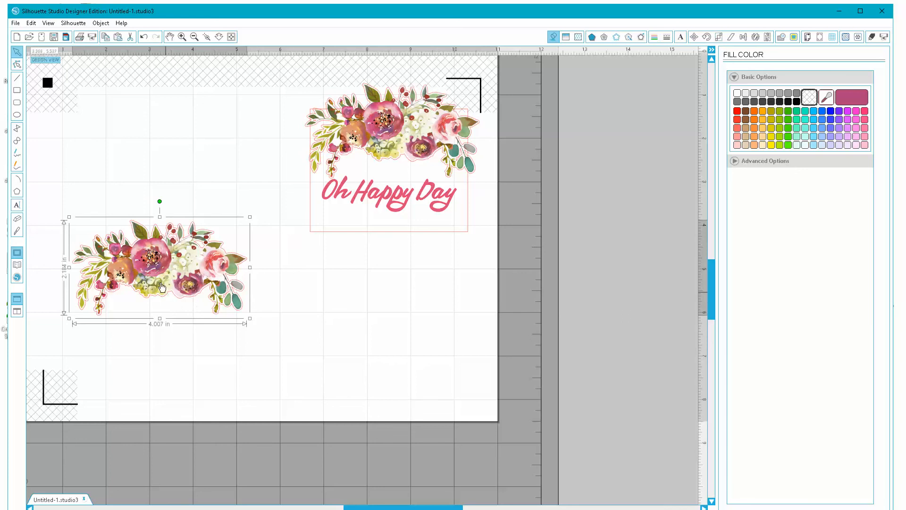
{"action": "left_click_drag", "start_coordinate": [159, 267], "coordinate": [166, 248]}
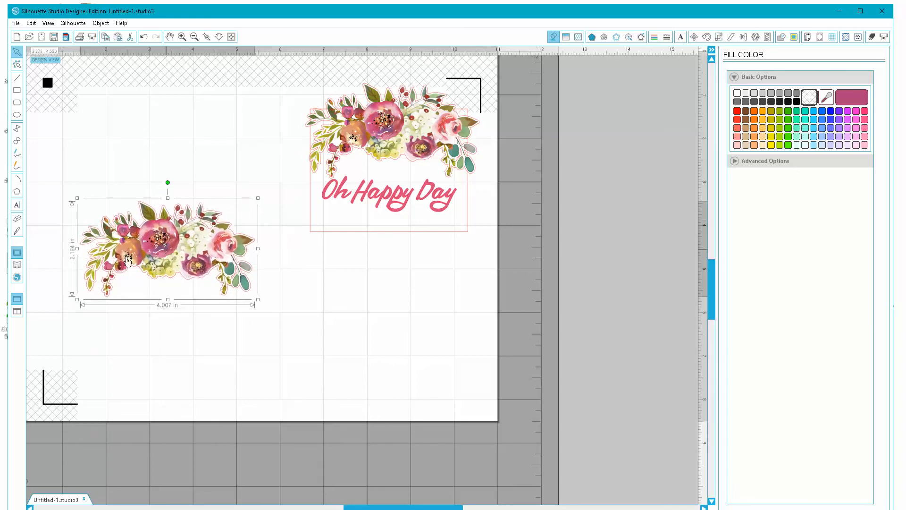
Add the text "happy" just below the copied flower arrangement
{"action": "left_click", "coordinate": [17, 206]}
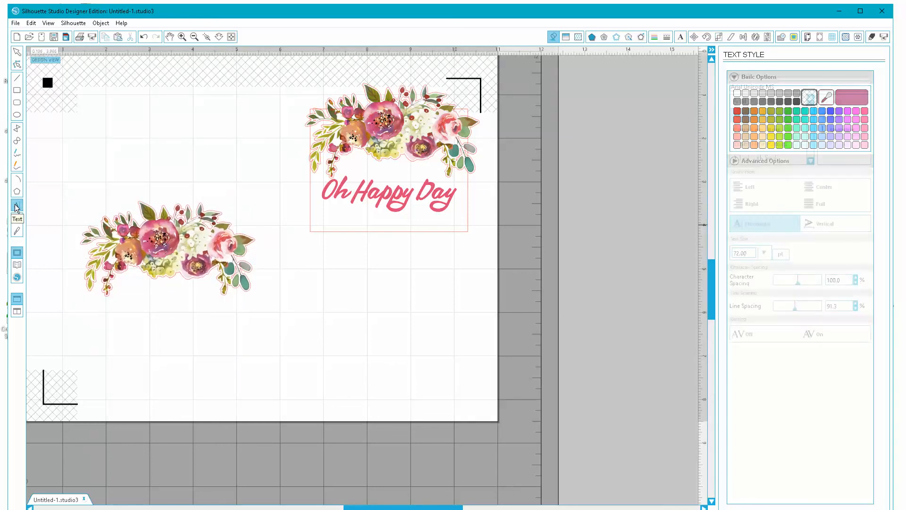
{"action": "left_click", "coordinate": [140, 306]}
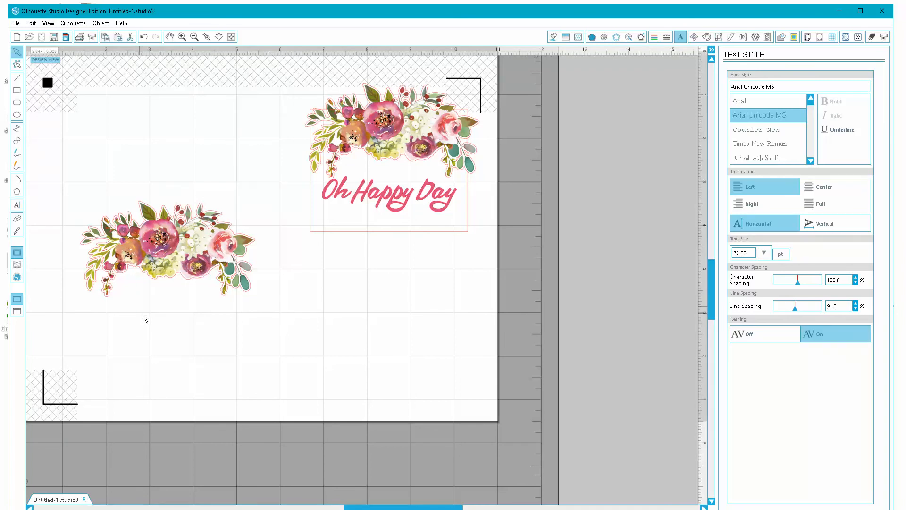
{"action": "type", "text": "happy"}
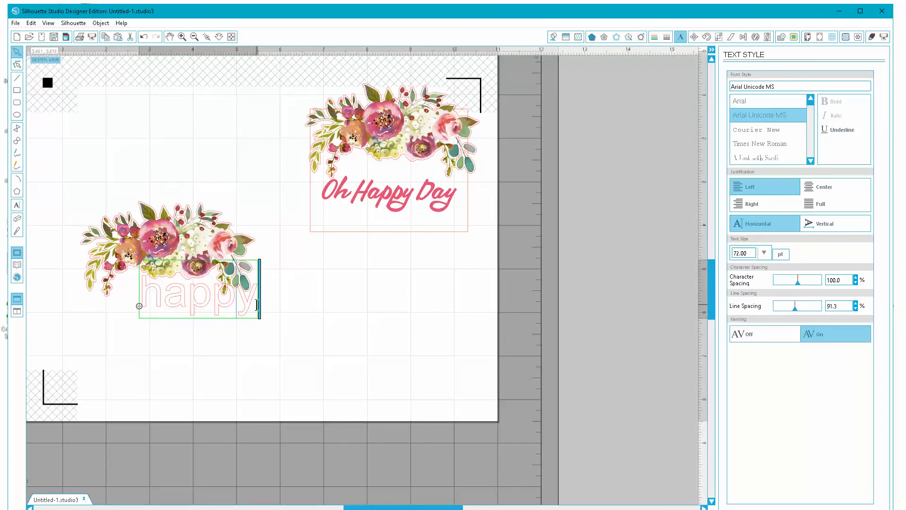
Change the font of the word "happy" to Amanda
{"action": "left_click_drag", "start_coordinate": [257, 305], "coordinate": [134, 304]}
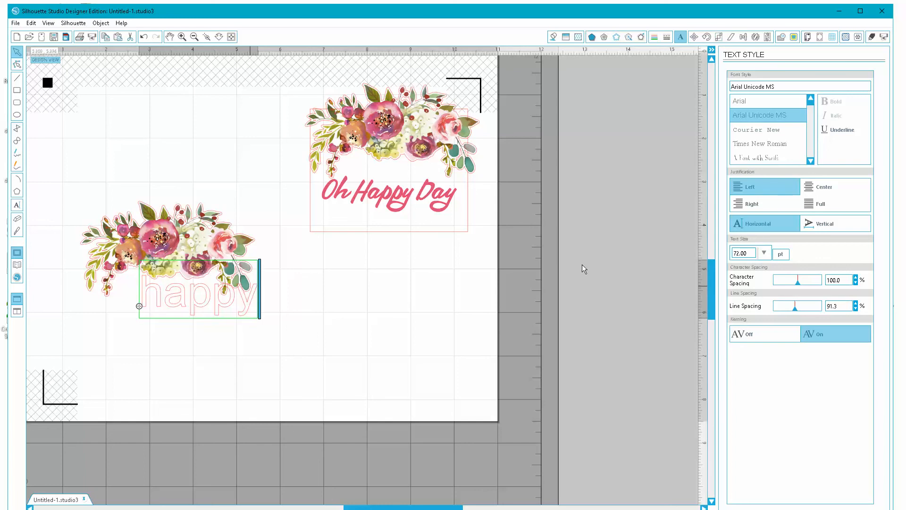
{"action": "left_click", "coordinate": [780, 87]}
{"action": "type", "text": "amanda"}
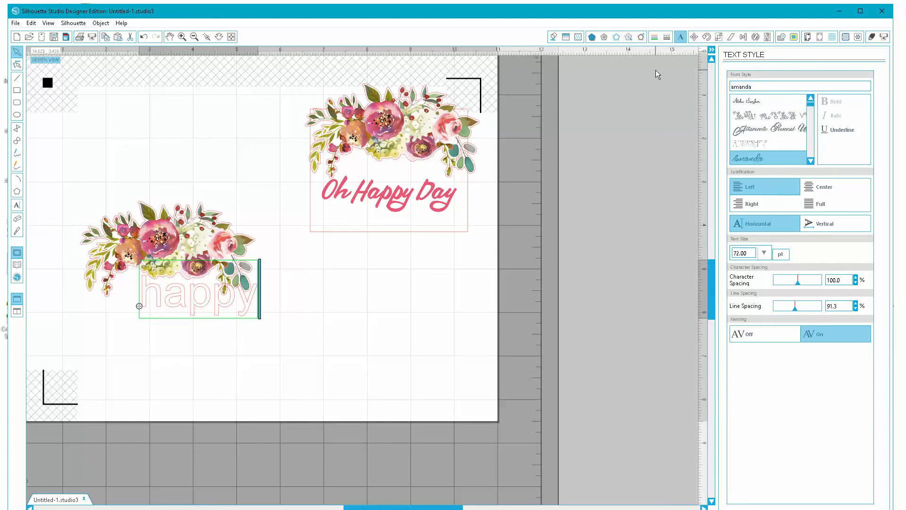
{"action": "left_click_drag", "start_coordinate": [255, 302], "coordinate": [140, 294]}
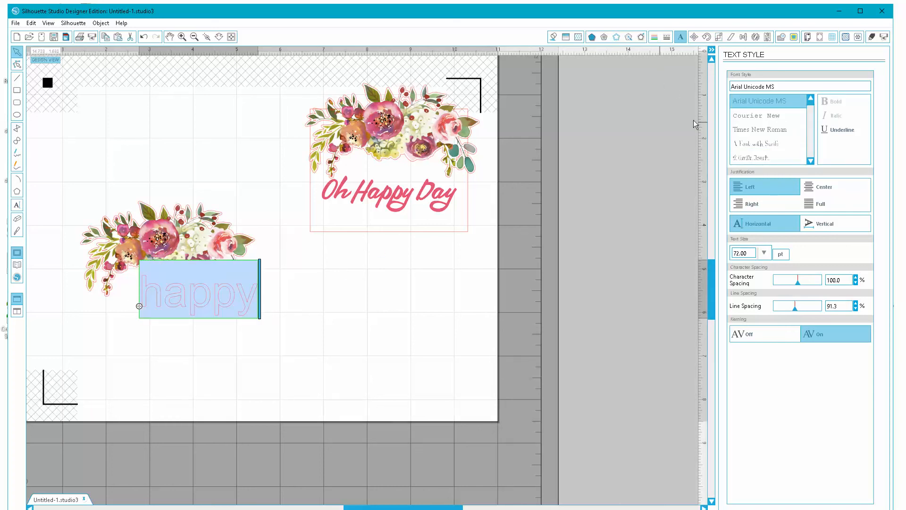
{"action": "left_click_drag", "start_coordinate": [786, 87], "coordinate": [680, 78]}
{"action": "type", "text": "amanda"}
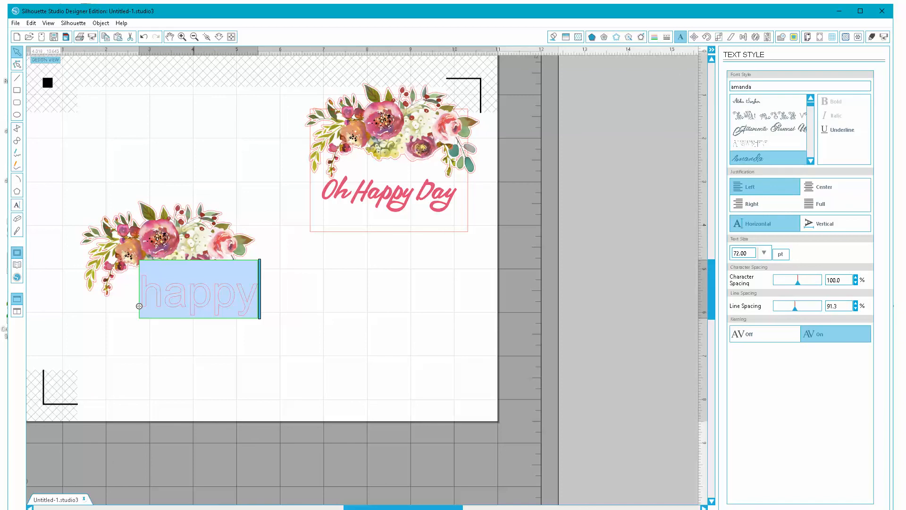
{"action": "left_click", "coordinate": [747, 160]}
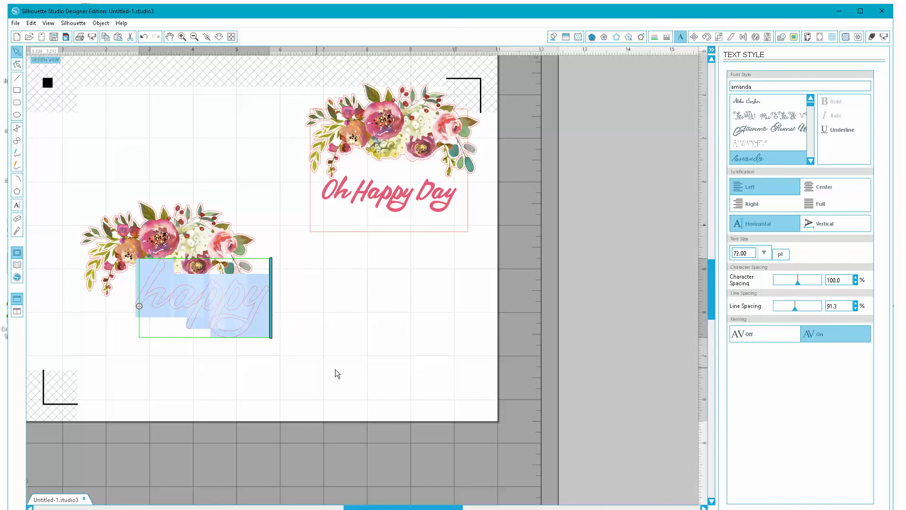
{"action": "left_click", "coordinate": [552, 347]}
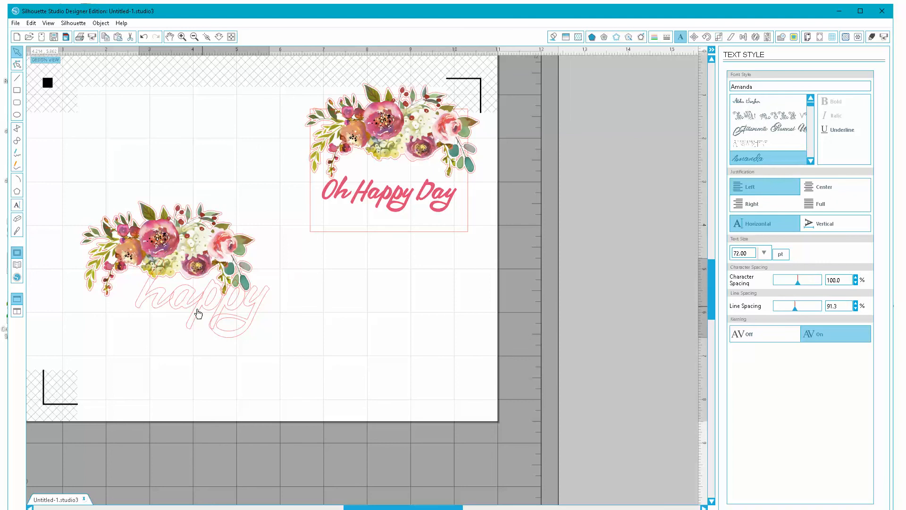
Weld the letters of "happy" and enlarge the word to about 4.4 in wide beneath the flowers
{"action": "right_click", "coordinate": [184, 319]}
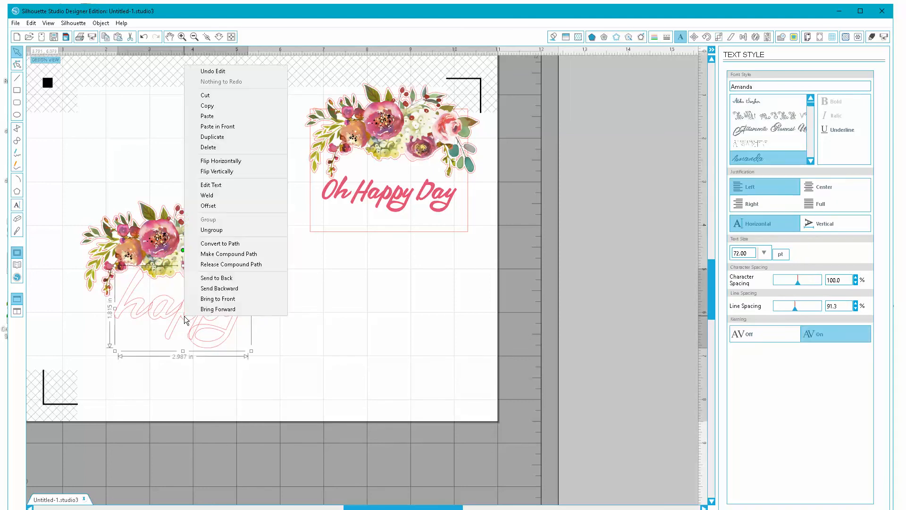
{"action": "left_click", "coordinate": [218, 195]}
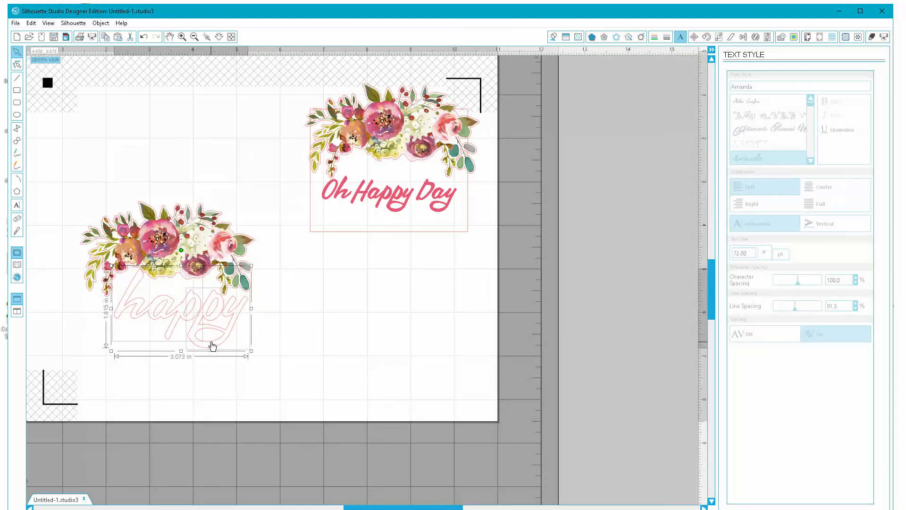
{"action": "left_click_drag", "start_coordinate": [250, 352], "coordinate": [322, 368]}
{"action": "left_click_drag", "start_coordinate": [250, 336], "coordinate": [212, 317]}
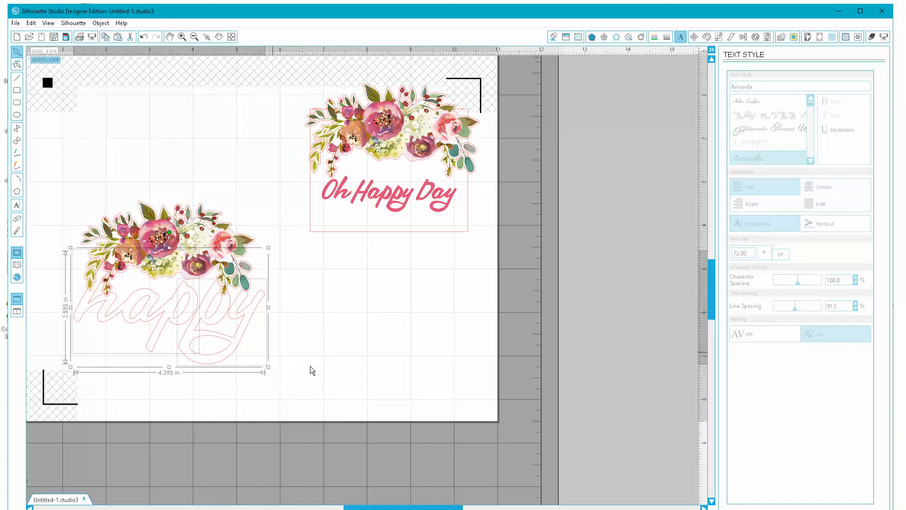
Nudge both parts of the welded word "happy" slightly down and to the left beneath the flowers
{"action": "left_click", "coordinate": [341, 375]}
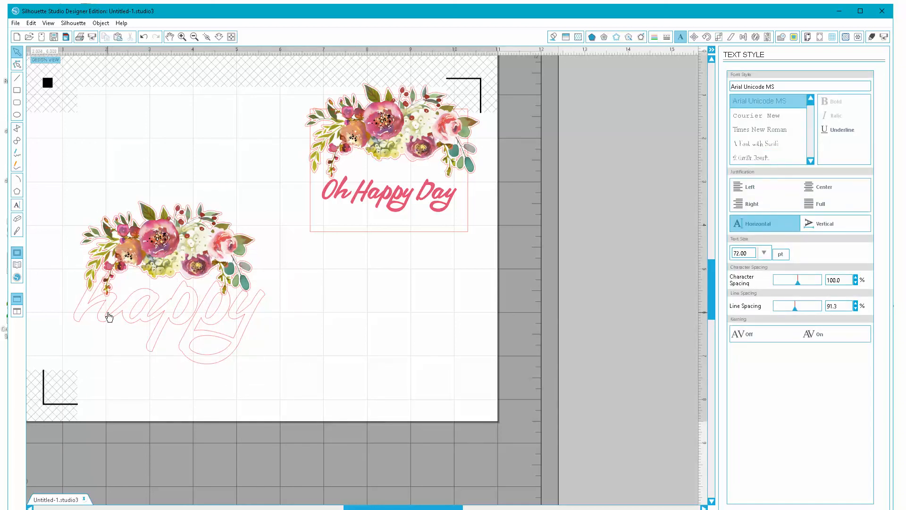
{"action": "left_click_drag", "start_coordinate": [109, 313], "coordinate": [104, 324]}
{"action": "left_click_drag", "start_coordinate": [206, 317], "coordinate": [162, 322]}
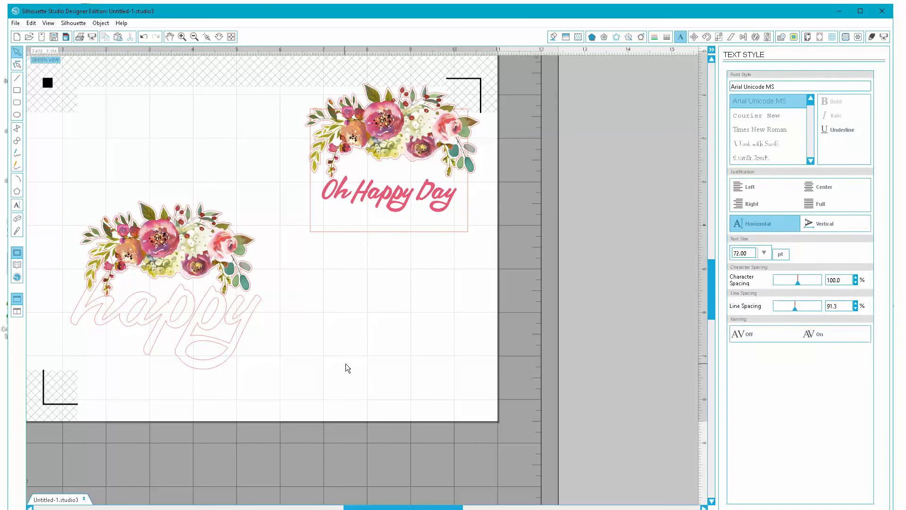
Enlarge the copied flower arrangement to about 5 in wide and center it above the word "happy"
{"action": "left_click", "coordinate": [145, 240]}
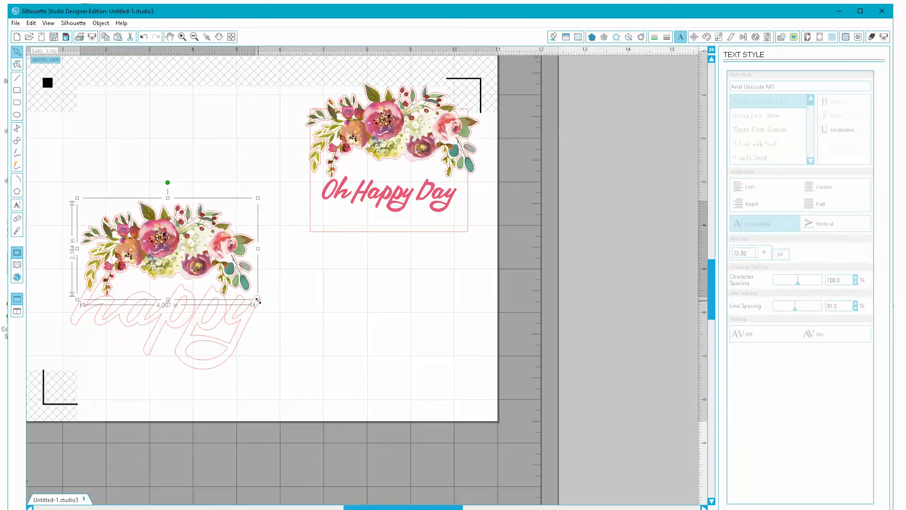
{"action": "mouse_move", "coordinate": [258, 300]}
{"action": "left_mouse_down"}
{"action": "mouse_move", "coordinate": [318, 318]}
{"action": "mouse_move", "coordinate": [273, 310]}
{"action": "left_mouse_up"}
{"action": "left_click_drag", "start_coordinate": [195, 272], "coordinate": [175, 271]}
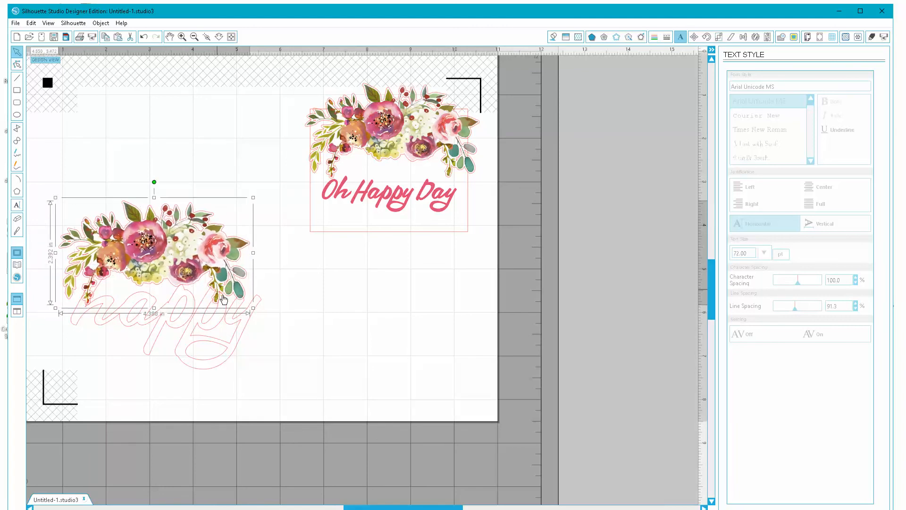
{"action": "left_click_drag", "start_coordinate": [254, 308], "coordinate": [281, 321]}
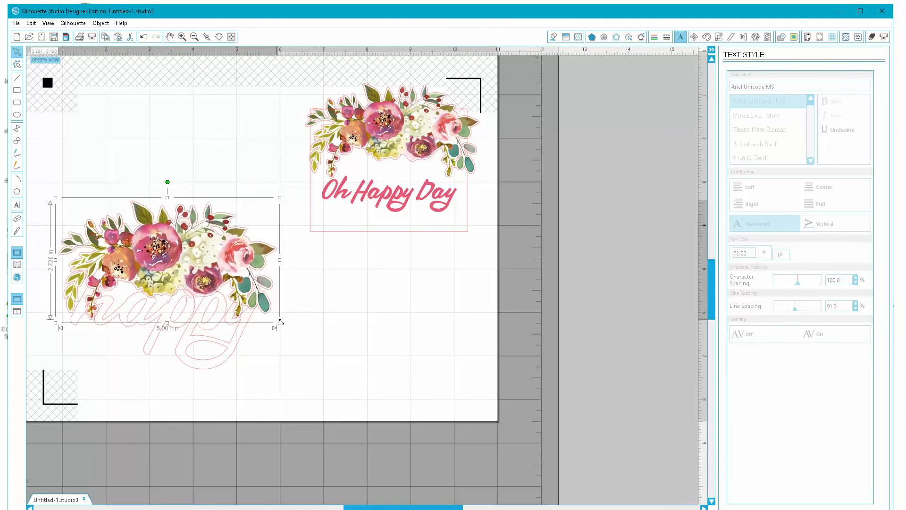
{"action": "left_click_drag", "start_coordinate": [209, 269], "coordinate": [207, 265]}
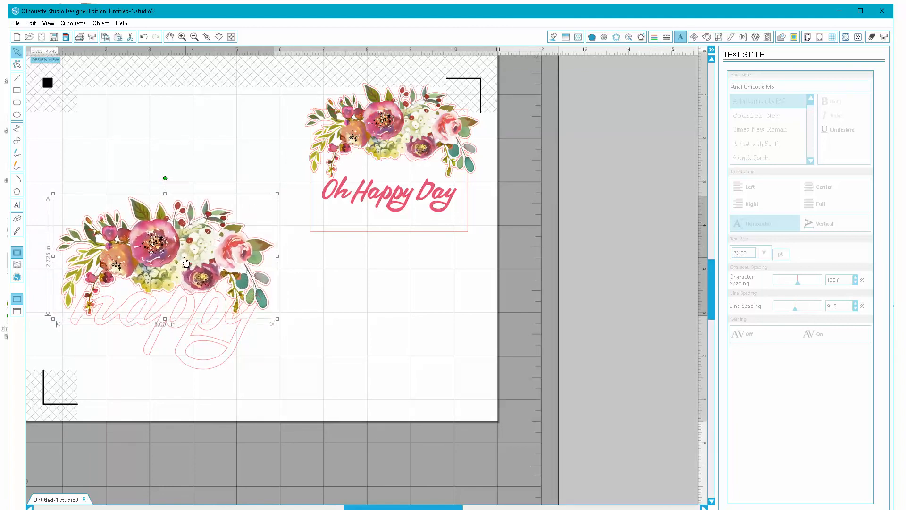
Rearrange the layering so the word "happy" sits in front of the flower arrangement
{"action": "right_click", "coordinate": [186, 258]}
{"action": "left_click", "coordinate": [211, 461]}
{"action": "right_click", "coordinate": [201, 272]}
{"action": "left_click", "coordinate": [223, 471]}
{"action": "left_click", "coordinate": [108, 321]}
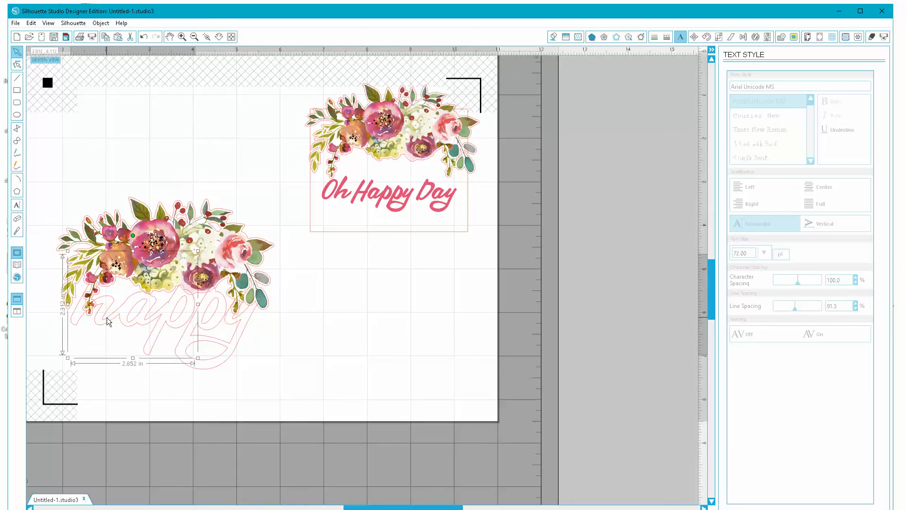
{"action": "right_click", "coordinate": [108, 319]}
{"action": "left_click", "coordinate": [139, 509]}
{"action": "mouse_move", "coordinate": [245, 331]}
{"action": "left_mouse_down"}
{"action": "mouse_move", "coordinate": [118, 331]}
{"action": "mouse_move", "coordinate": [249, 335]}
{"action": "left_mouse_up"}
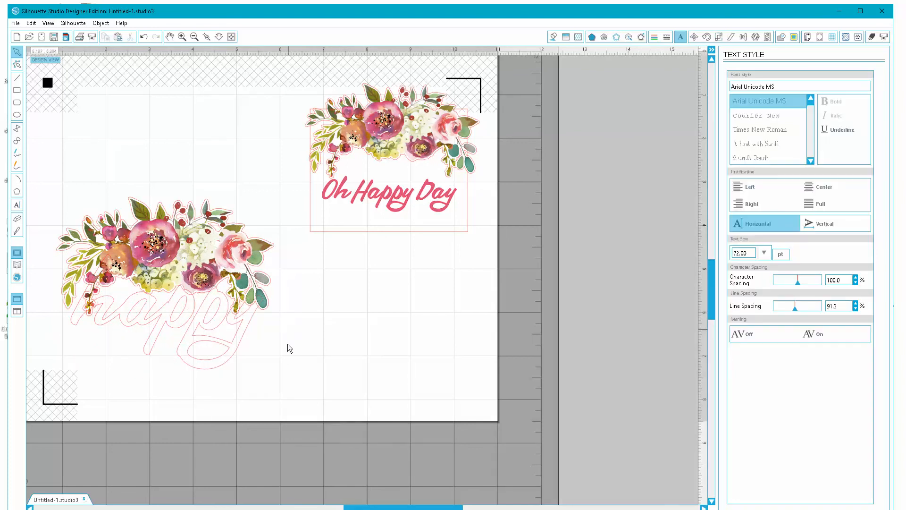
Group the two parts of the welded word "happy" together
{"action": "left_click", "coordinate": [196, 356]}
{"action": "right_click", "coordinate": [136, 321]}
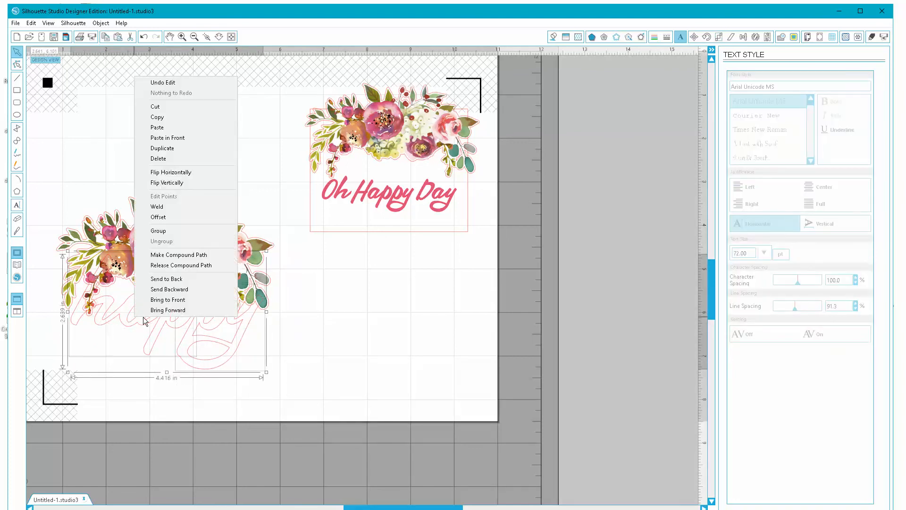
{"action": "left_click", "coordinate": [157, 230]}
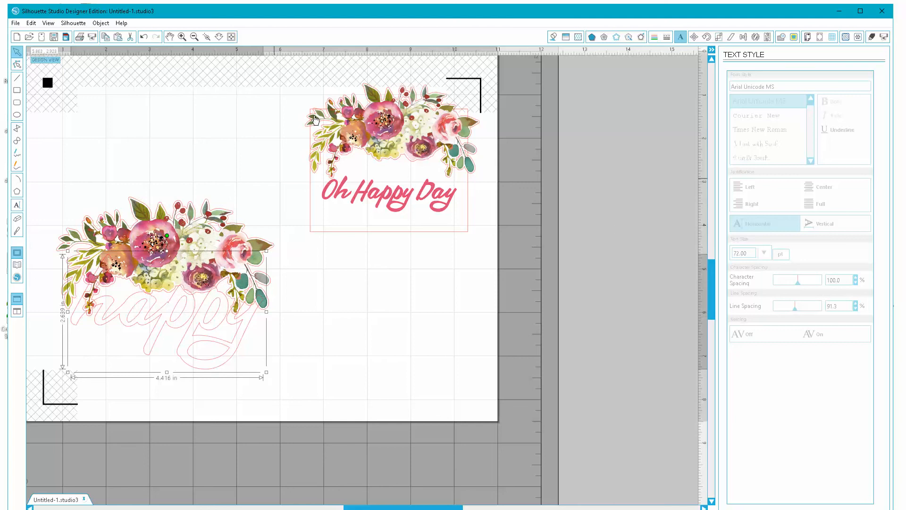
Fill the word "happy" with an olive green sampled from the flower artwork
{"action": "left_click", "coordinate": [553, 38]}
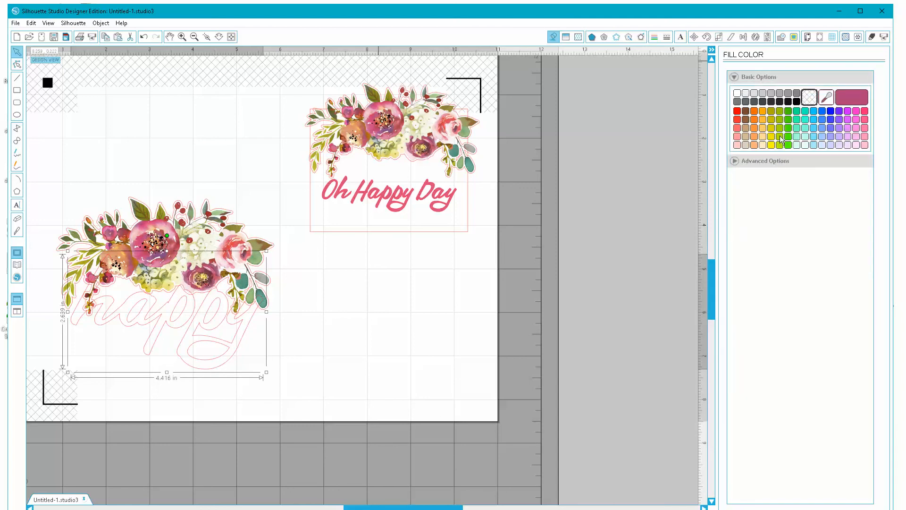
{"action": "left_click", "coordinate": [826, 98]}
{"action": "left_click", "coordinate": [170, 294]}
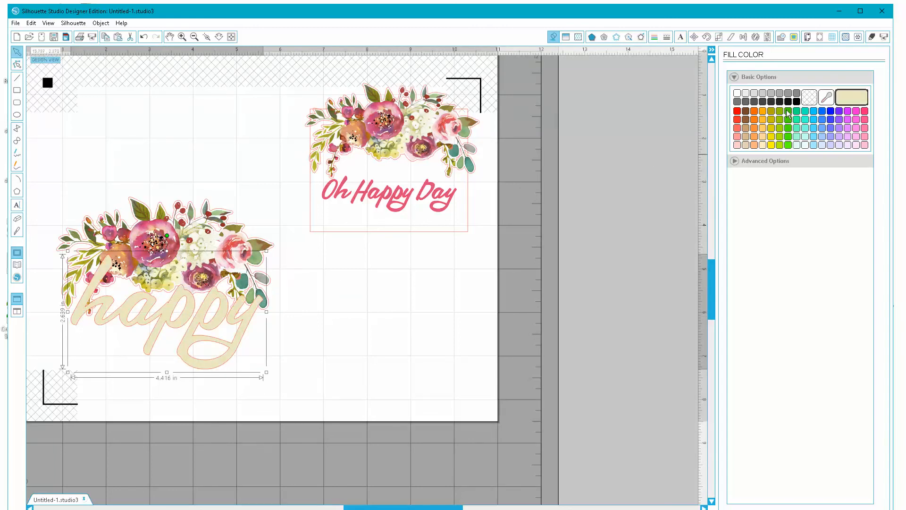
{"action": "left_click", "coordinate": [827, 98]}
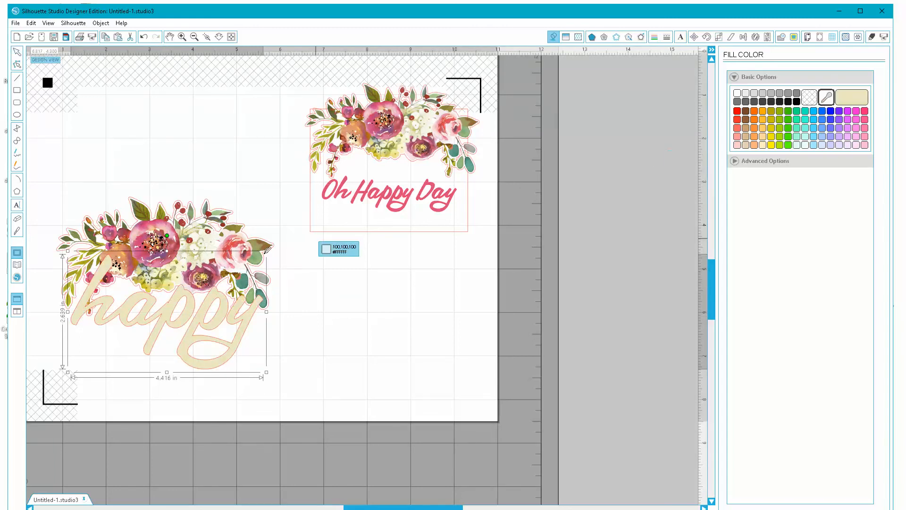
{"action": "left_click", "coordinate": [165, 273]}
{"action": "left_click", "coordinate": [576, 276]}
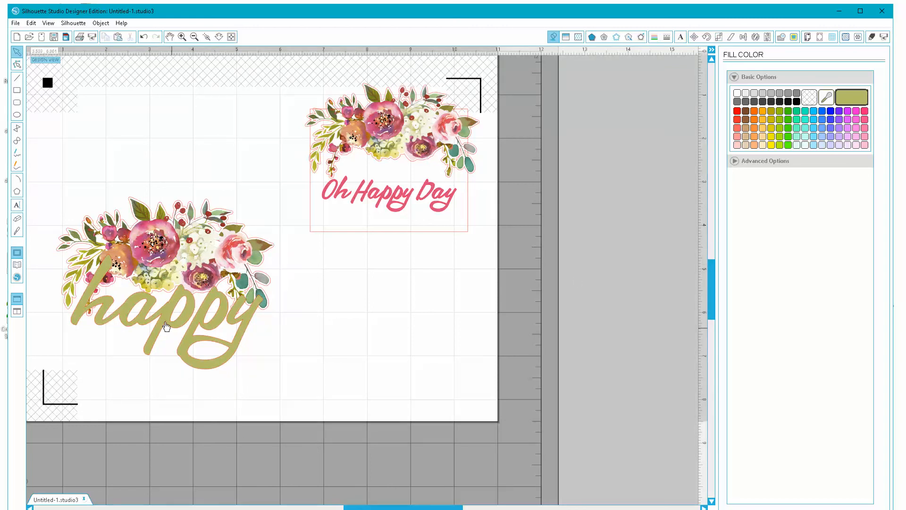
Create a rounded 0.125 in offset around the combined flower arrangement and the word "happy"
{"action": "left_click", "coordinate": [249, 325]}
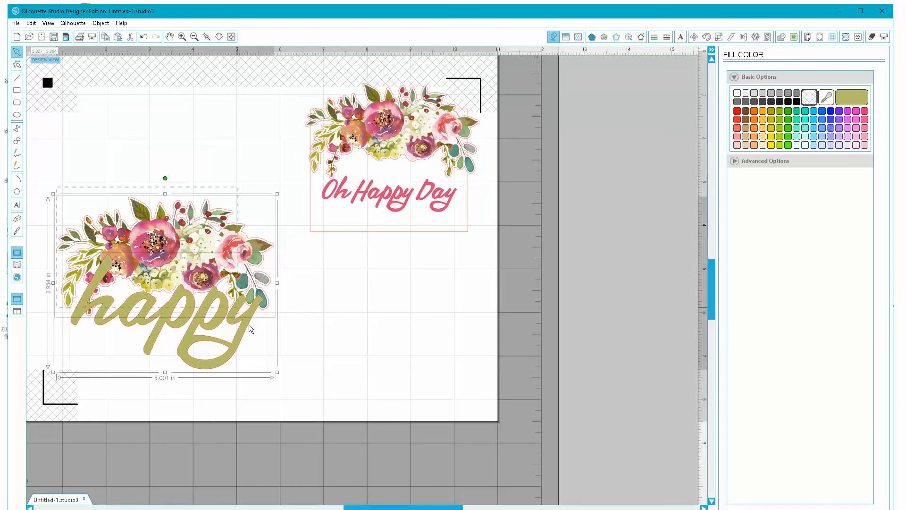
{"action": "left_click_drag", "start_coordinate": [290, 364], "coordinate": [288, 364]}
{"action": "left_click", "coordinate": [643, 37]}
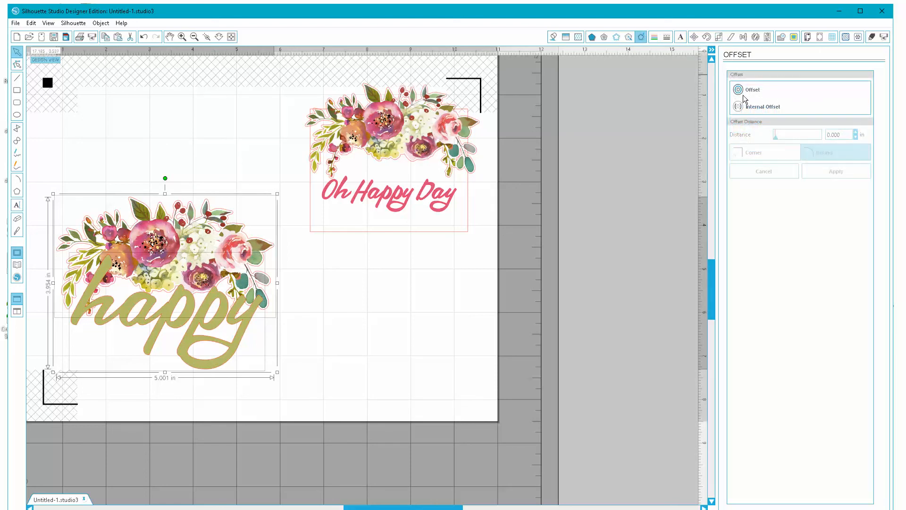
{"action": "left_click", "coordinate": [752, 91]}
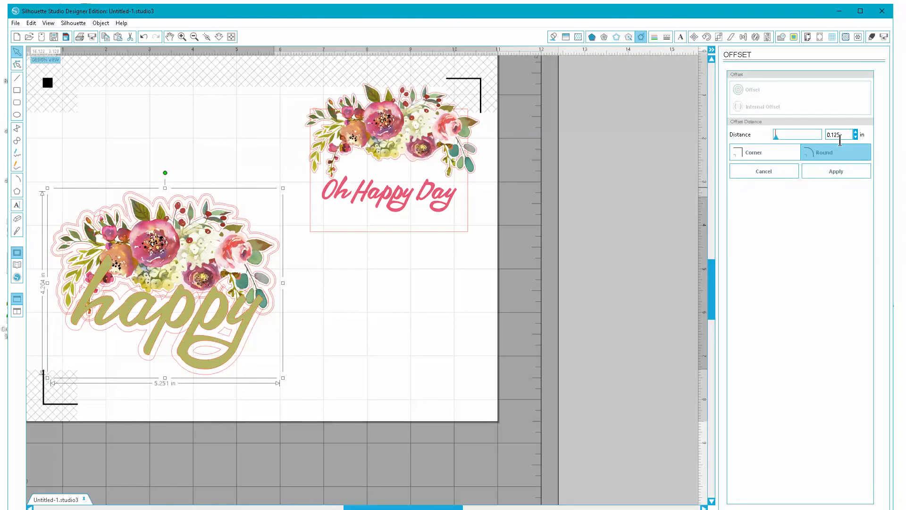
{"action": "left_click", "coordinate": [836, 173]}
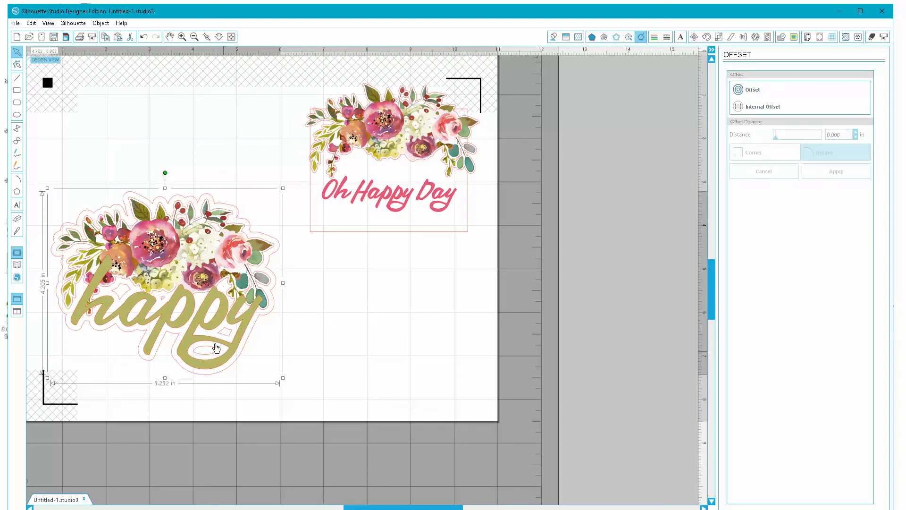
Nudge the large flower arrangement slightly up within its offset and move the word "happy" off the page
{"action": "left_click", "coordinate": [180, 255]}
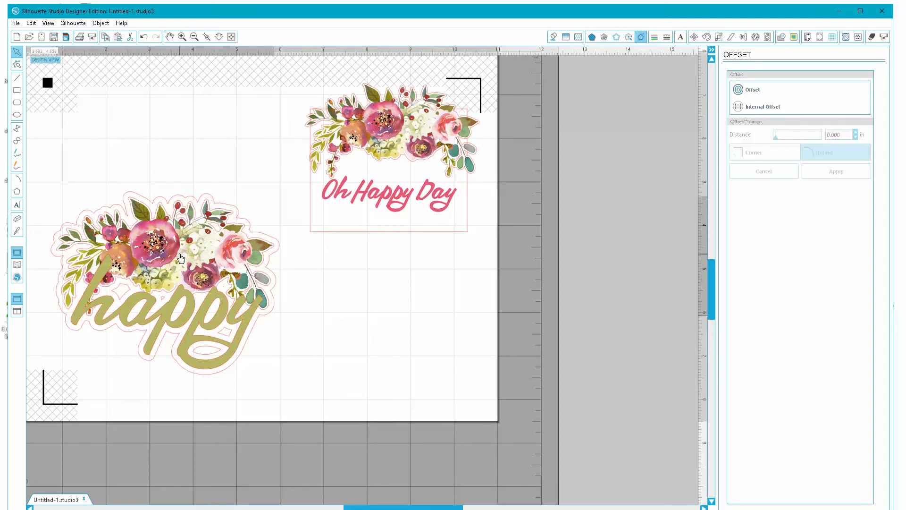
{"action": "mouse_move", "coordinate": [180, 257]}
{"action": "left_mouse_down"}
{"action": "mouse_move", "coordinate": [330, 298]}
{"action": "mouse_move", "coordinate": [181, 255]}
{"action": "left_mouse_up"}
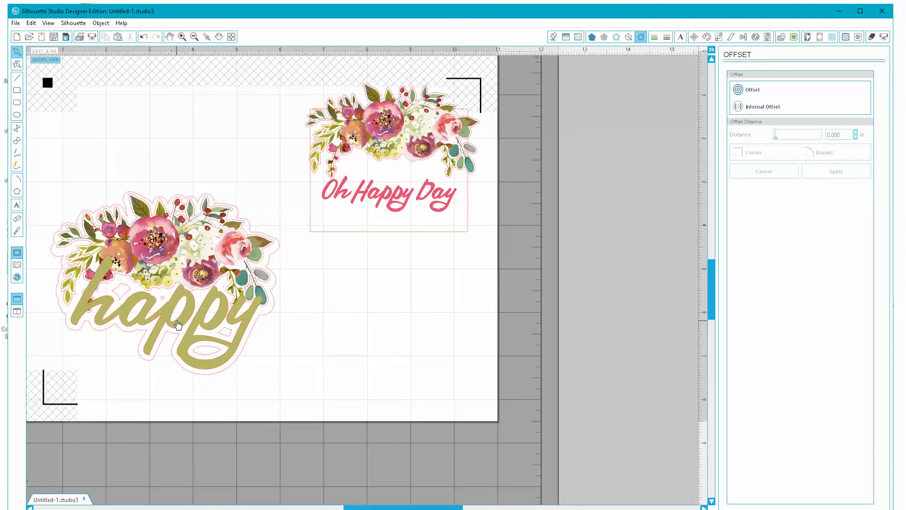
{"action": "left_click_drag", "start_coordinate": [176, 326], "coordinate": [609, 190]}
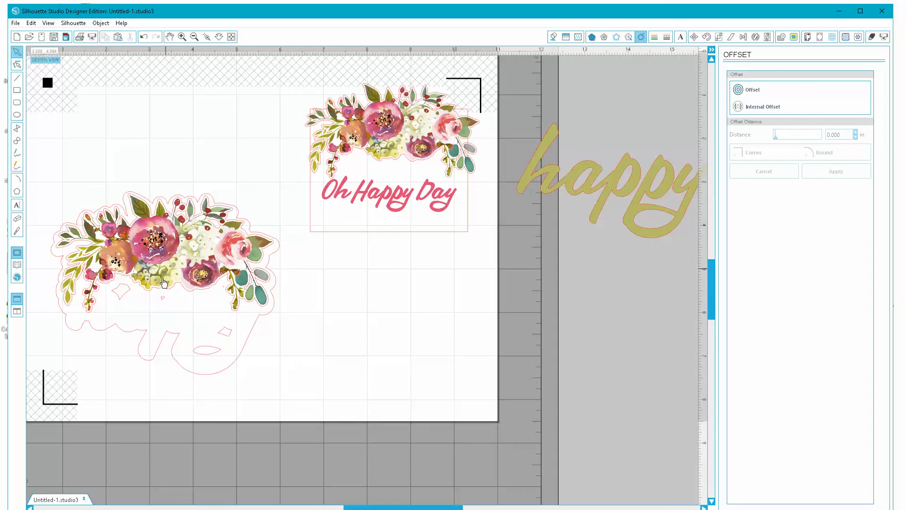
Group the large flower arrangement with the offset outline around it
{"action": "left_click", "coordinate": [148, 255]}
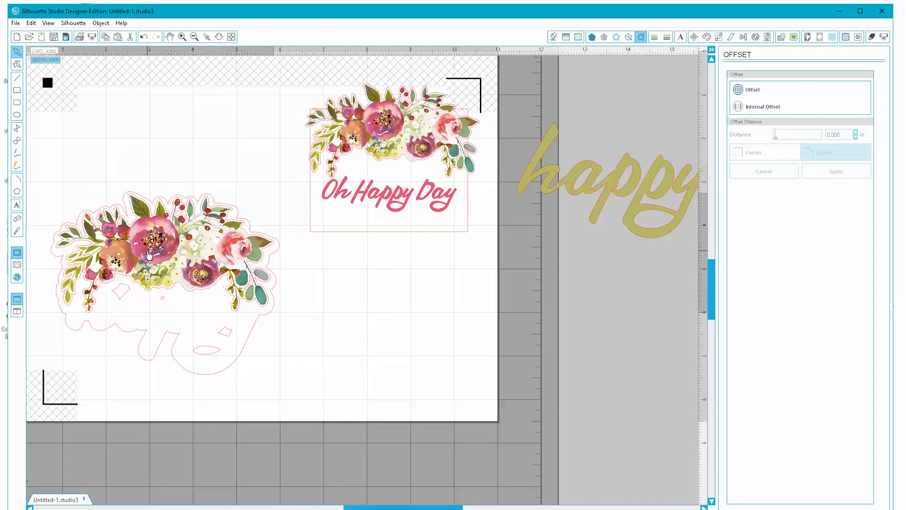
{"action": "left_click", "coordinate": [74, 147]}
{"action": "left_click", "coordinate": [110, 214]}
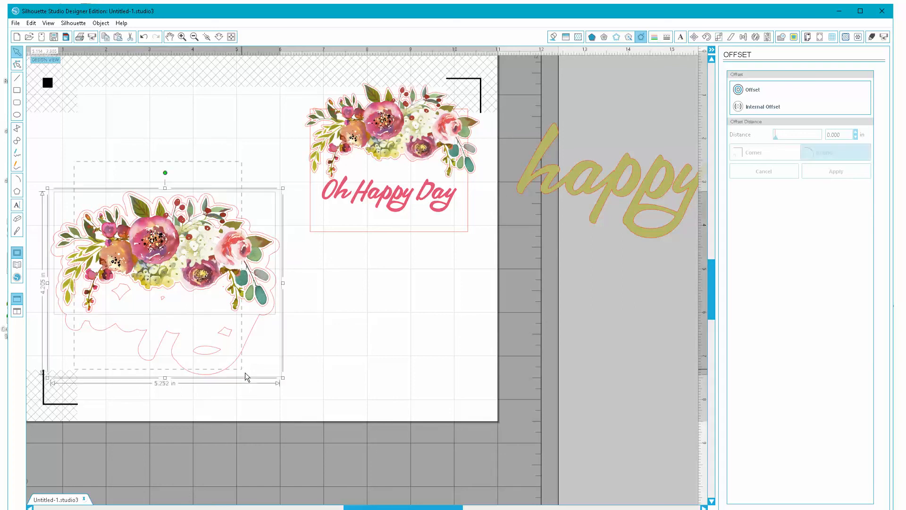
{"action": "left_click_drag", "start_coordinate": [245, 372], "coordinate": [264, 384]}
{"action": "left_click", "coordinate": [118, 231]}
{"action": "right_click", "coordinate": [203, 268]}
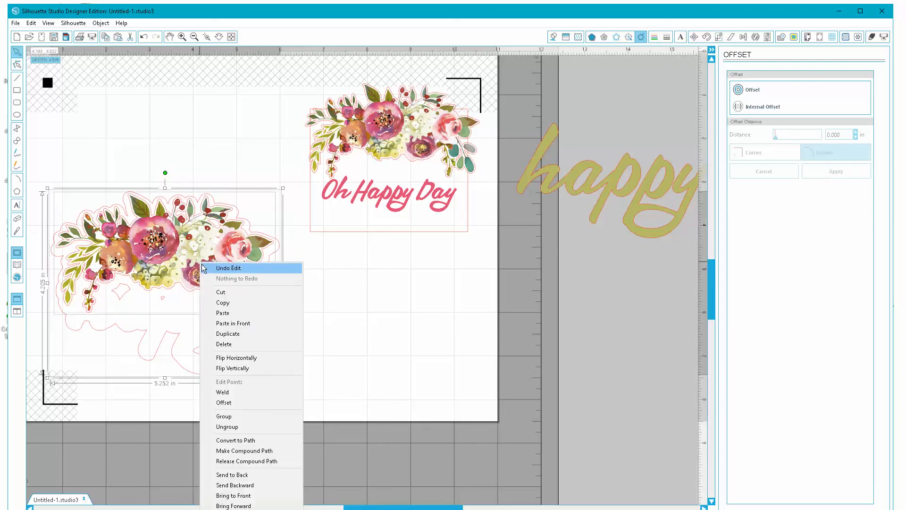
{"action": "left_click", "coordinate": [224, 417]}
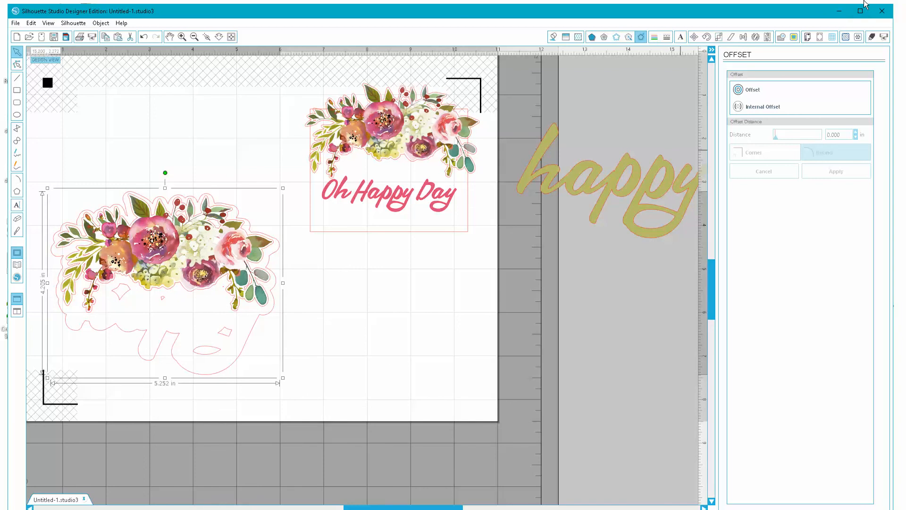
Set the grouped flowers and offset to Cut Edge and move the word "happy" back onto the design
{"action": "left_click", "coordinate": [872, 37]}
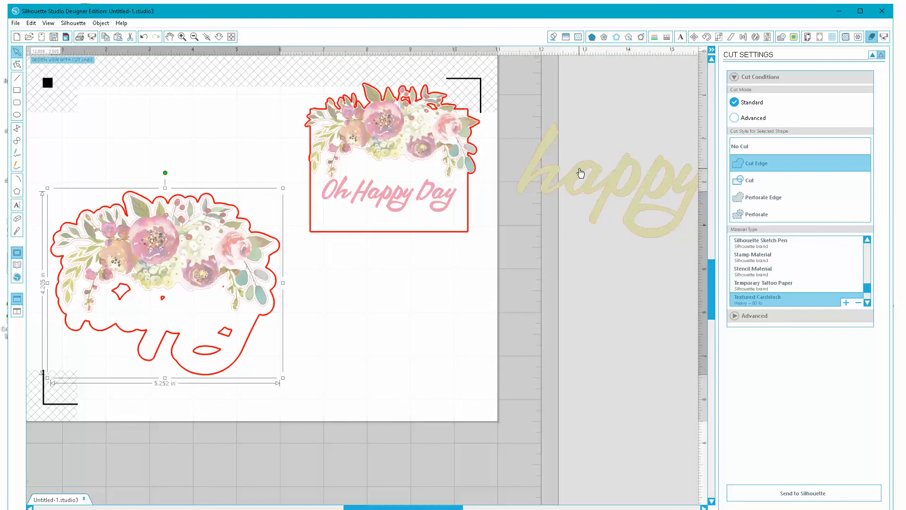
{"action": "left_click_drag", "start_coordinate": [581, 174], "coordinate": [135, 306]}
{"action": "left_click", "coordinate": [245, 174]}
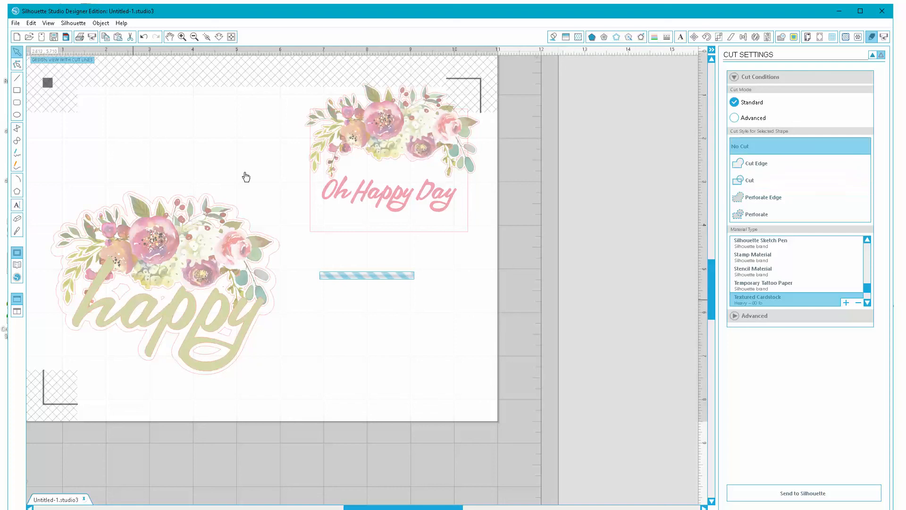
Fine-tune the position of the word "happy" so it sits evenly inside the offset outline
{"action": "left_click", "coordinate": [553, 38]}
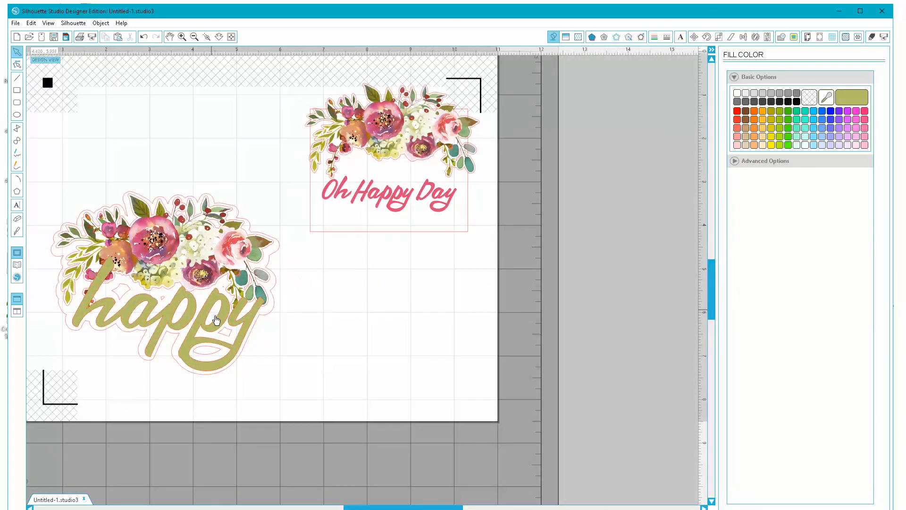
{"action": "left_click_drag", "start_coordinate": [170, 322], "coordinate": [169, 322]}
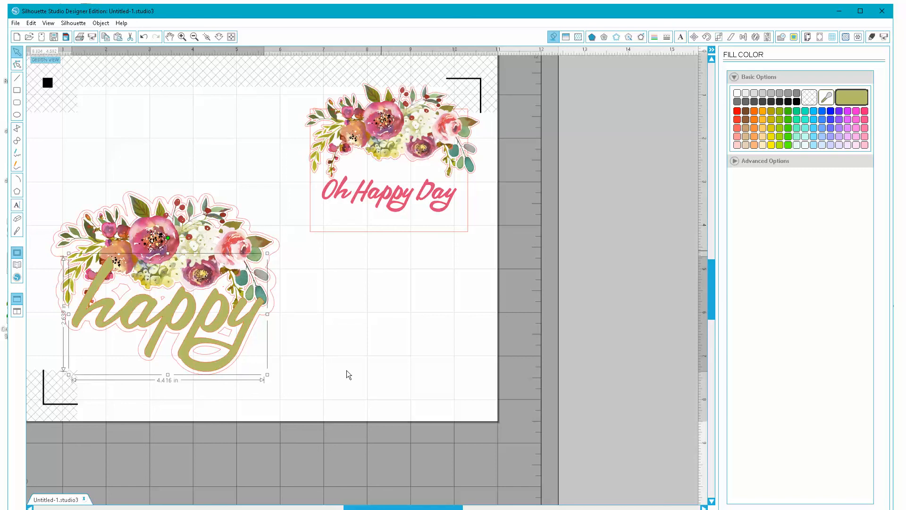
{"action": "mouse_move", "coordinate": [391, 508]}
{"action": "left_mouse_down"}
{"action": "mouse_move", "coordinate": [380, 508]}
{"action": "mouse_move", "coordinate": [427, 508]}
{"action": "mouse_move", "coordinate": [383, 508]}
{"action": "left_mouse_up"}
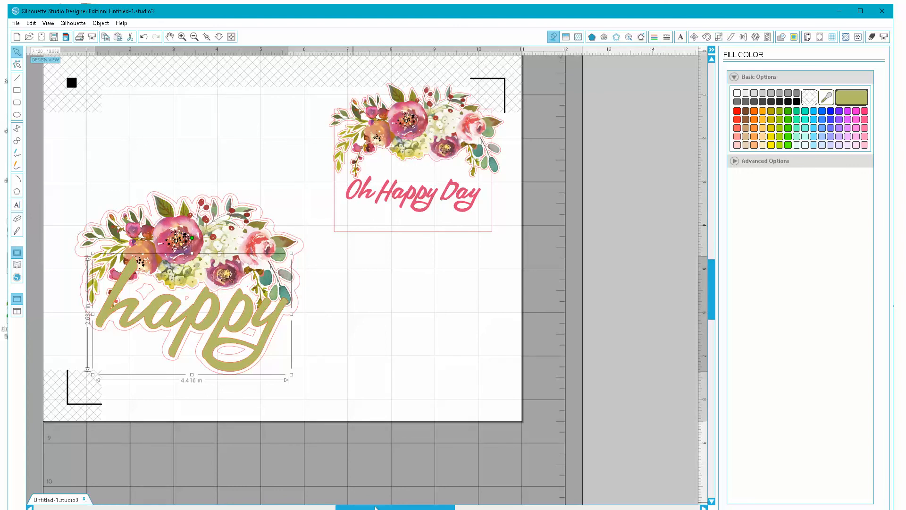
{"action": "left_click_drag", "start_coordinate": [379, 509], "coordinate": [367, 509]}
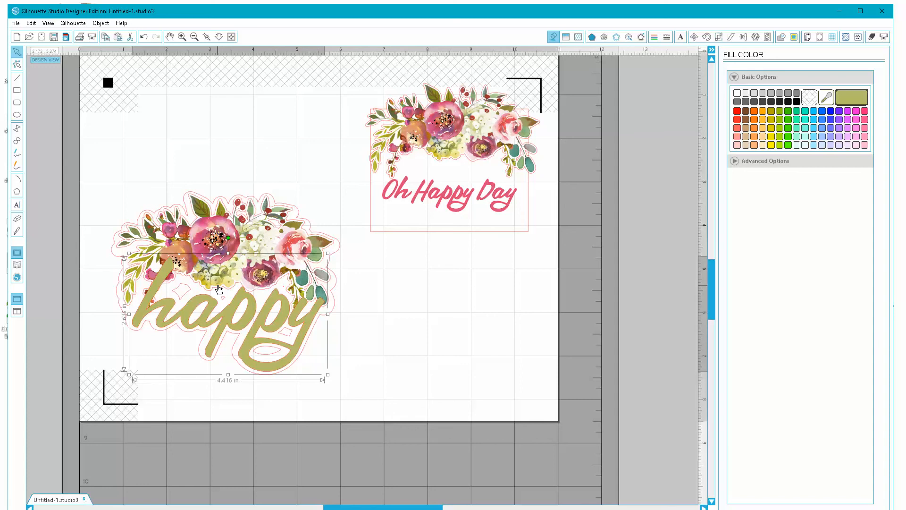
{"action": "left_click_drag", "start_coordinate": [235, 317], "coordinate": [234, 315]}
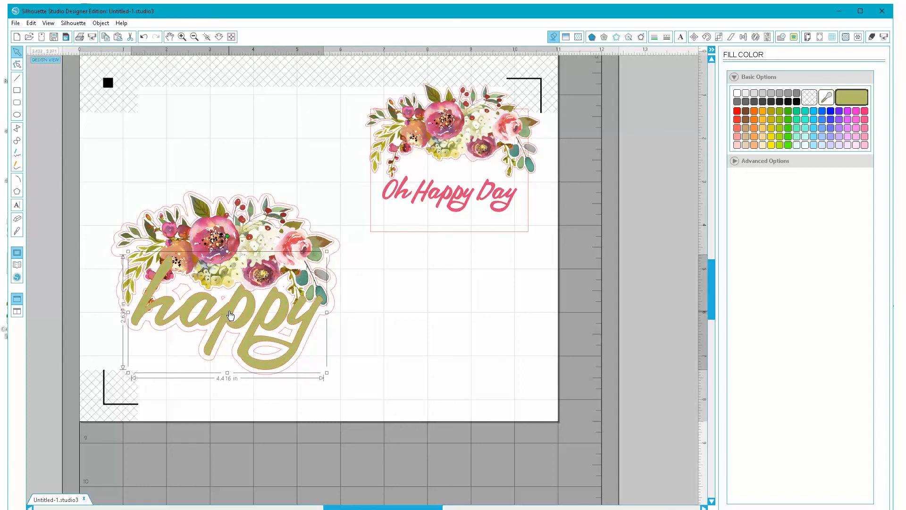